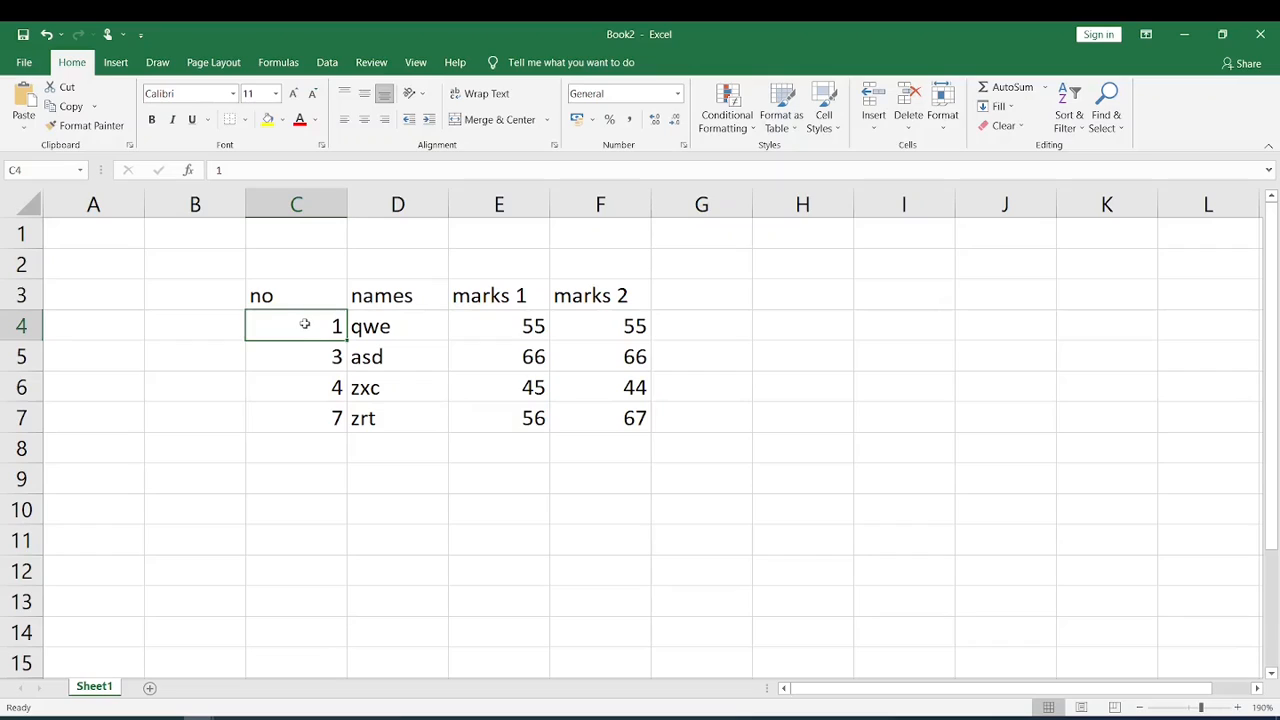
Try extending the number series in C4:C6 down to C10, and undo the fill.
{"action": "key", "text": "shift+Down"}
{"action": "key", "text": "shift+Down"}
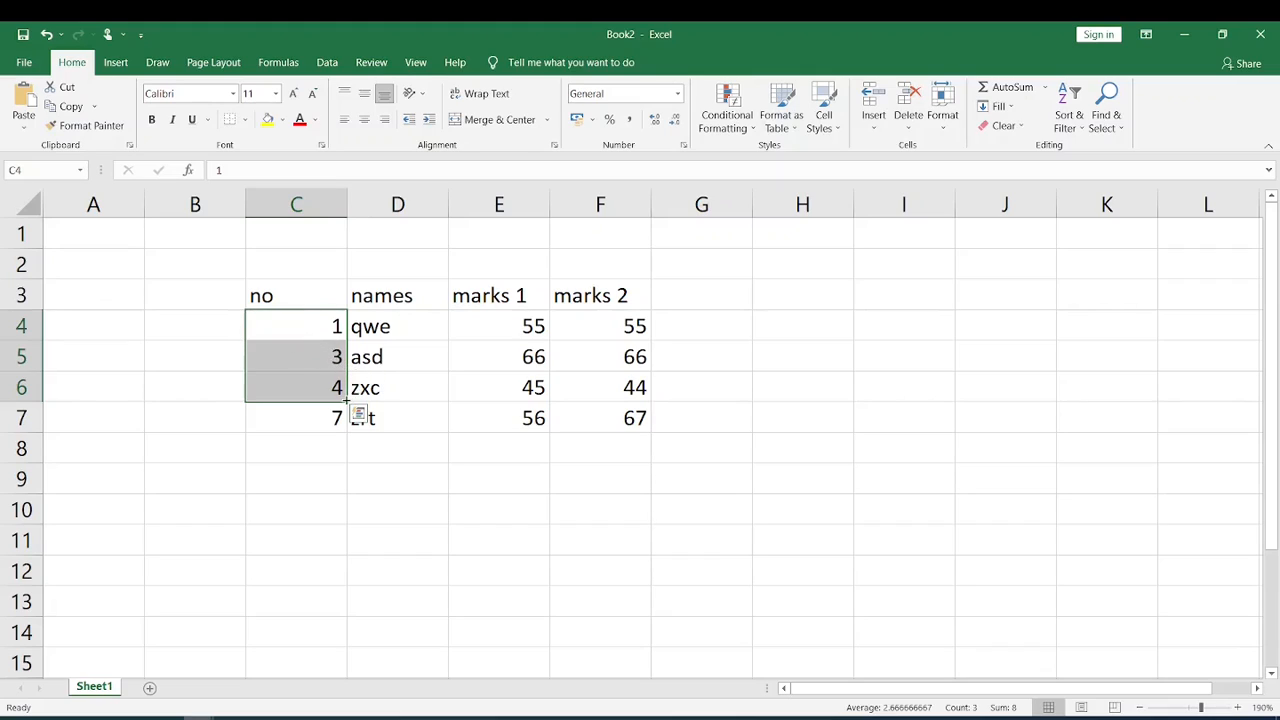
{"action": "left_click_drag", "start_coordinate": [346, 402], "coordinate": [344, 535]}
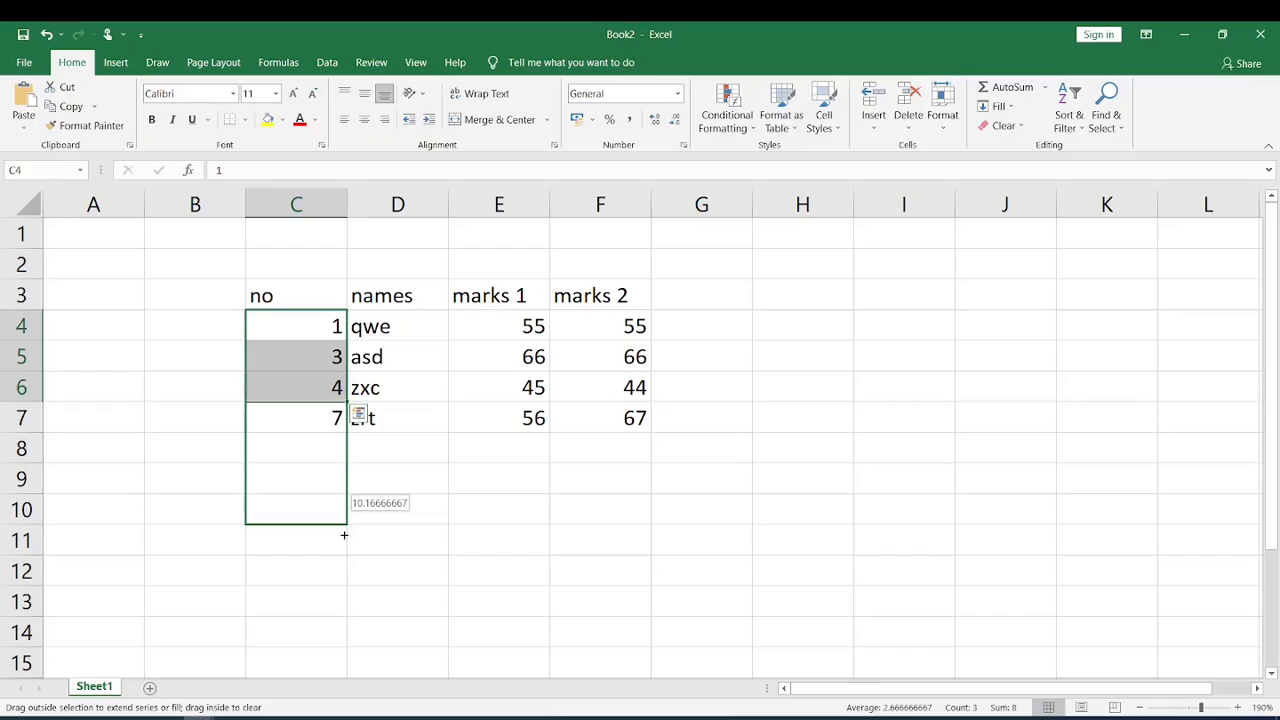
{"action": "left_click_drag", "start_coordinate": [344, 535], "coordinate": [343, 534]}
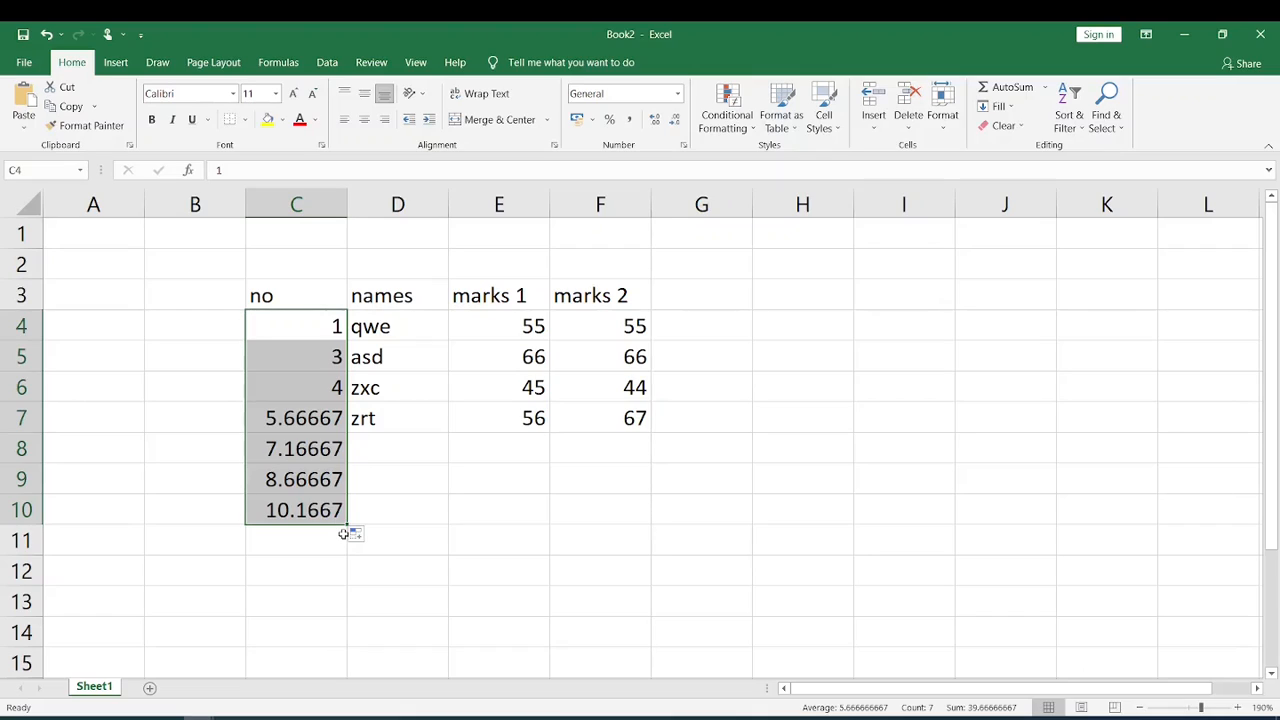
{"action": "key", "text": "ctrl+z"}
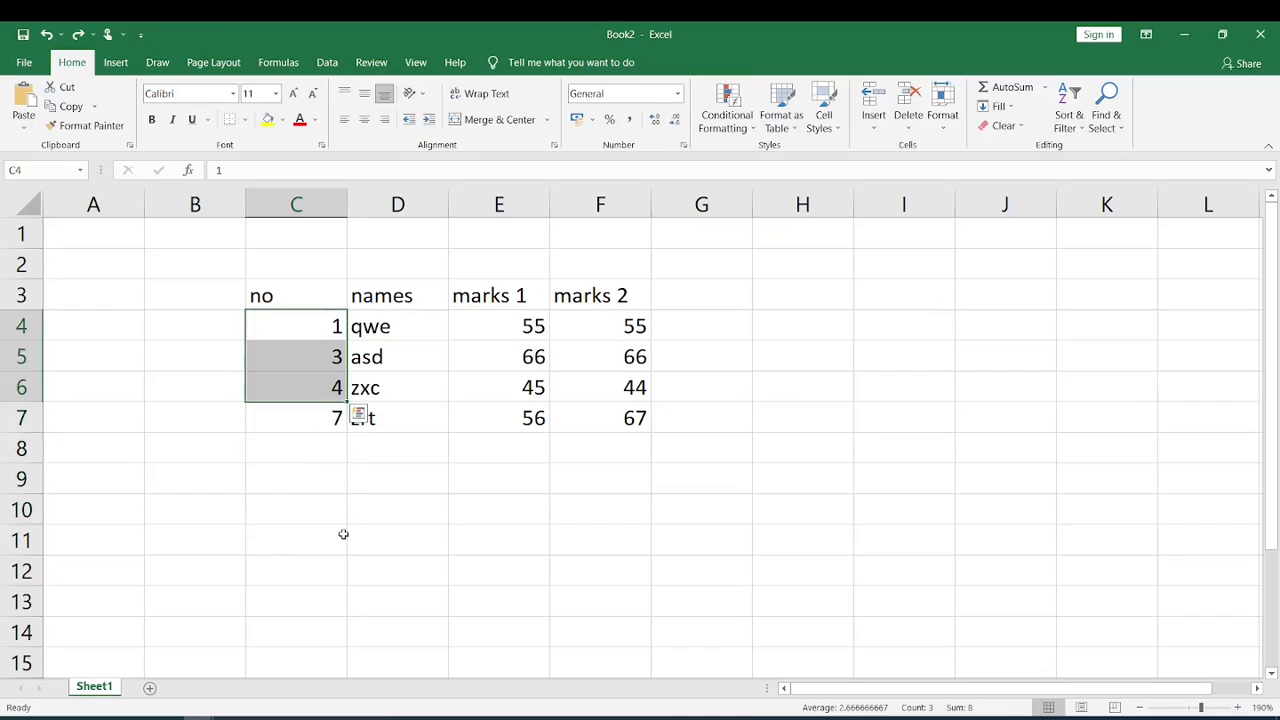
Try filling the number series from C4:C6 down to C9, and undo it.
{"action": "left_click", "coordinate": [310, 329]}
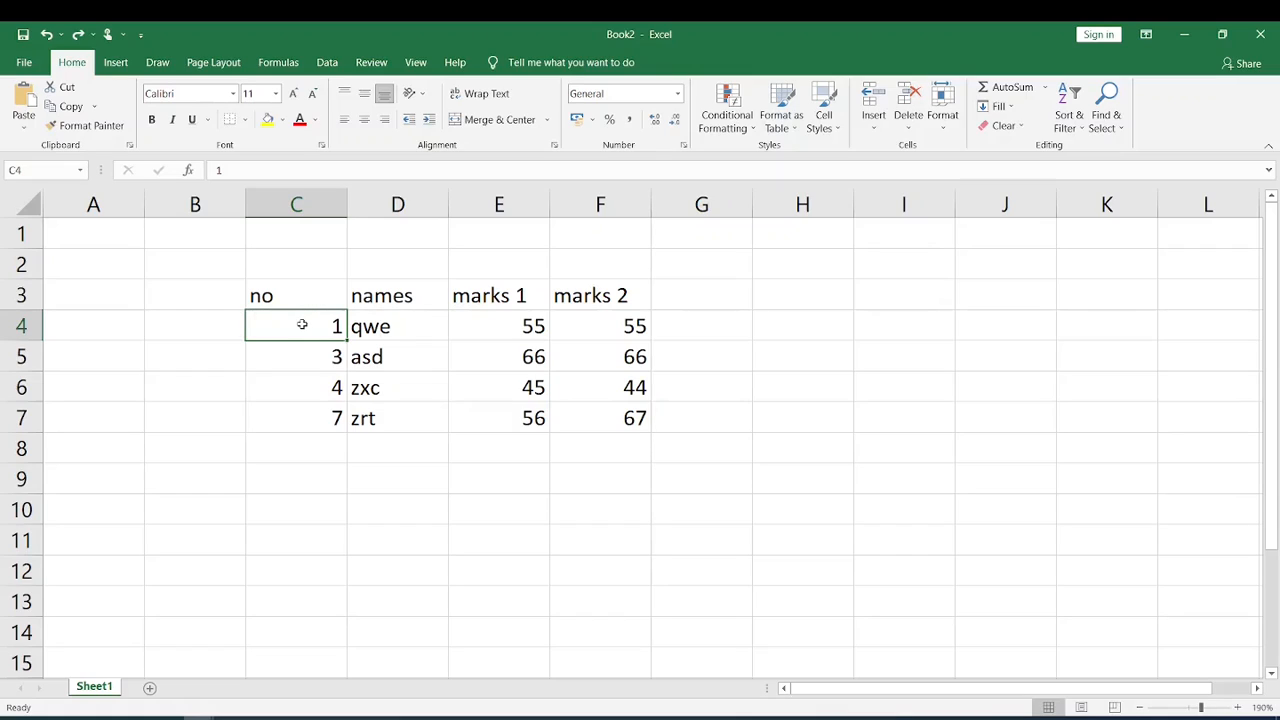
{"action": "key", "text": "shift+Down"}
{"action": "key", "text": "shift+Down"}
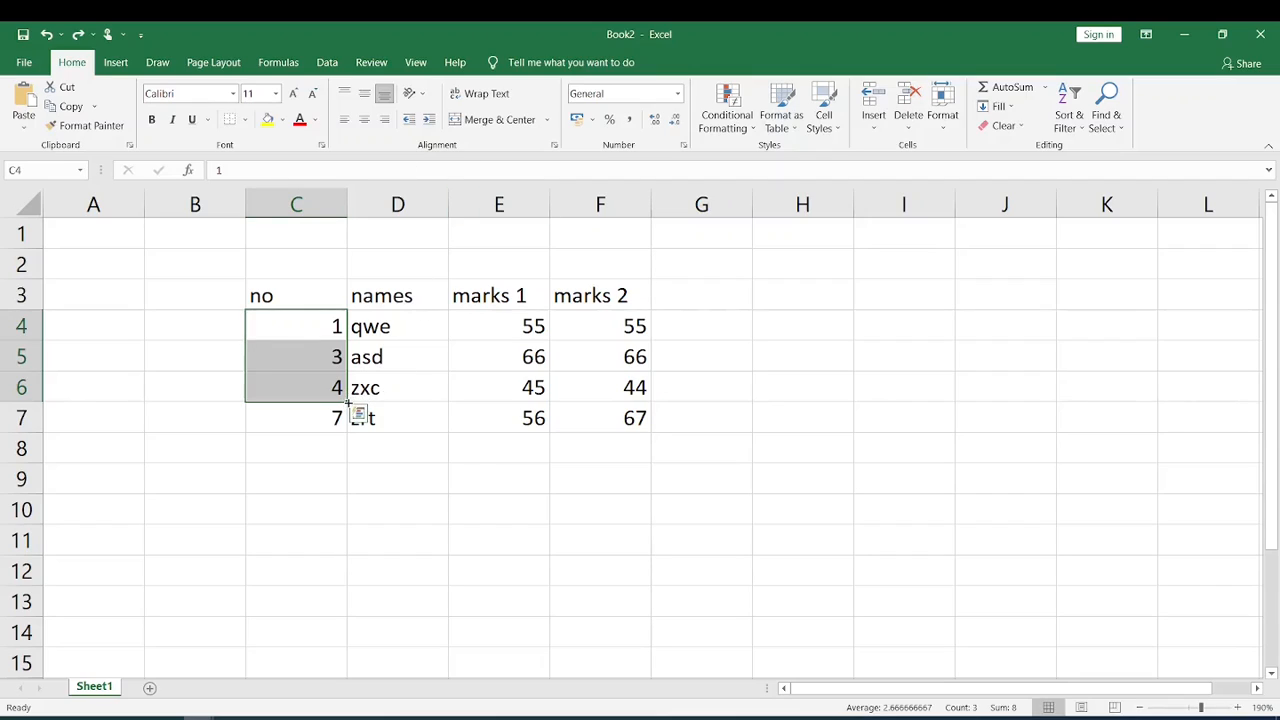
{"action": "left_click_drag", "start_coordinate": [348, 403], "coordinate": [341, 490]}
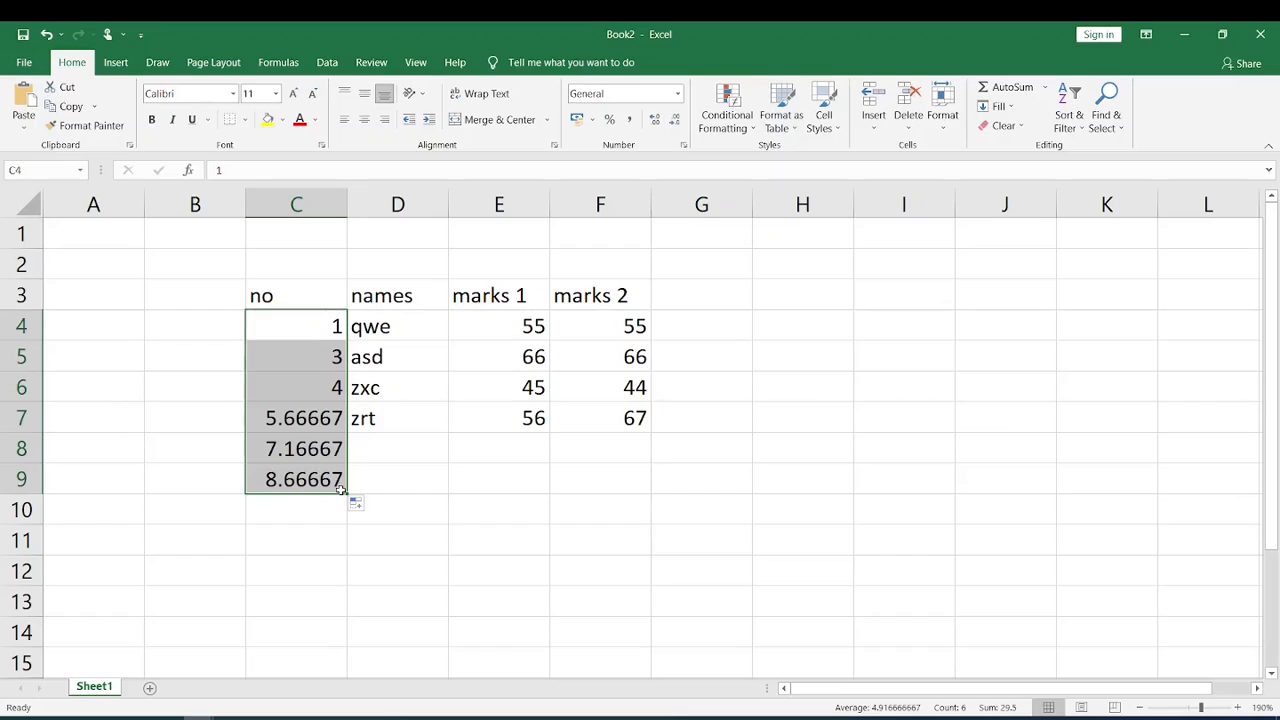
{"action": "key", "text": "ctrl+z"}
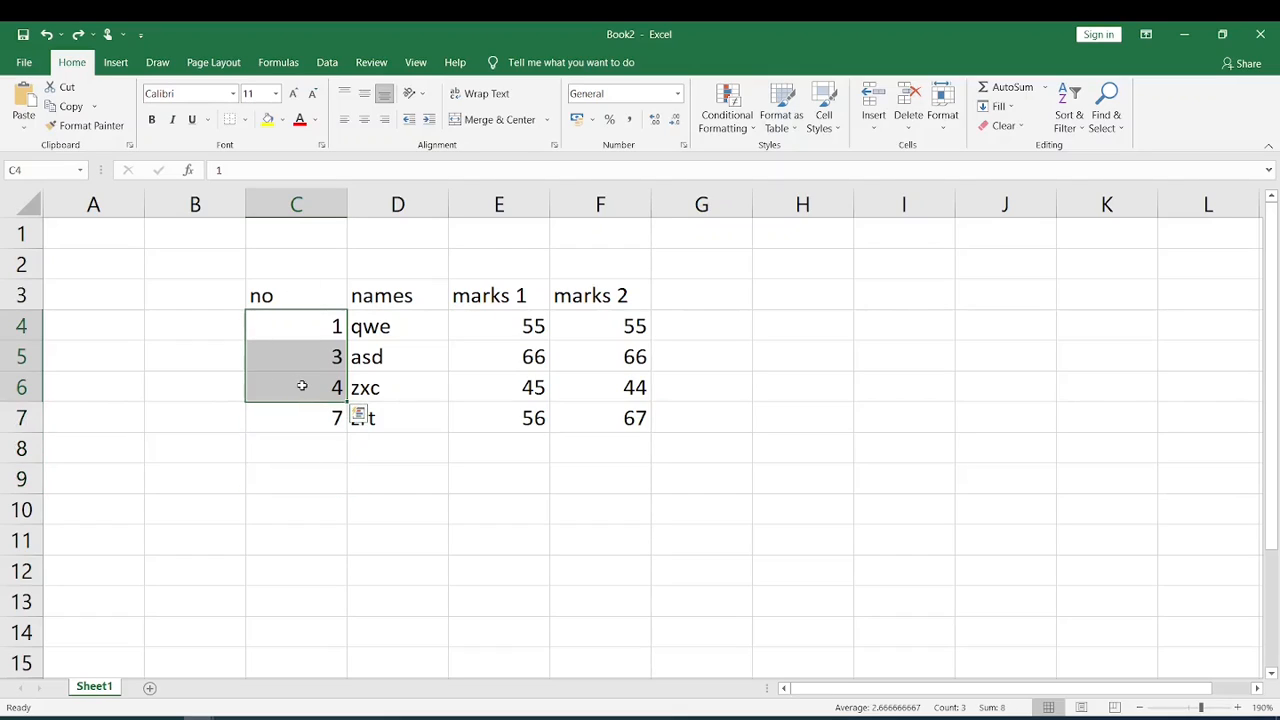
Repeat the series fill from C4:C6 down to C9, and undo it again.
{"action": "key", "text": "Up"}
{"action": "key", "text": "Up"}
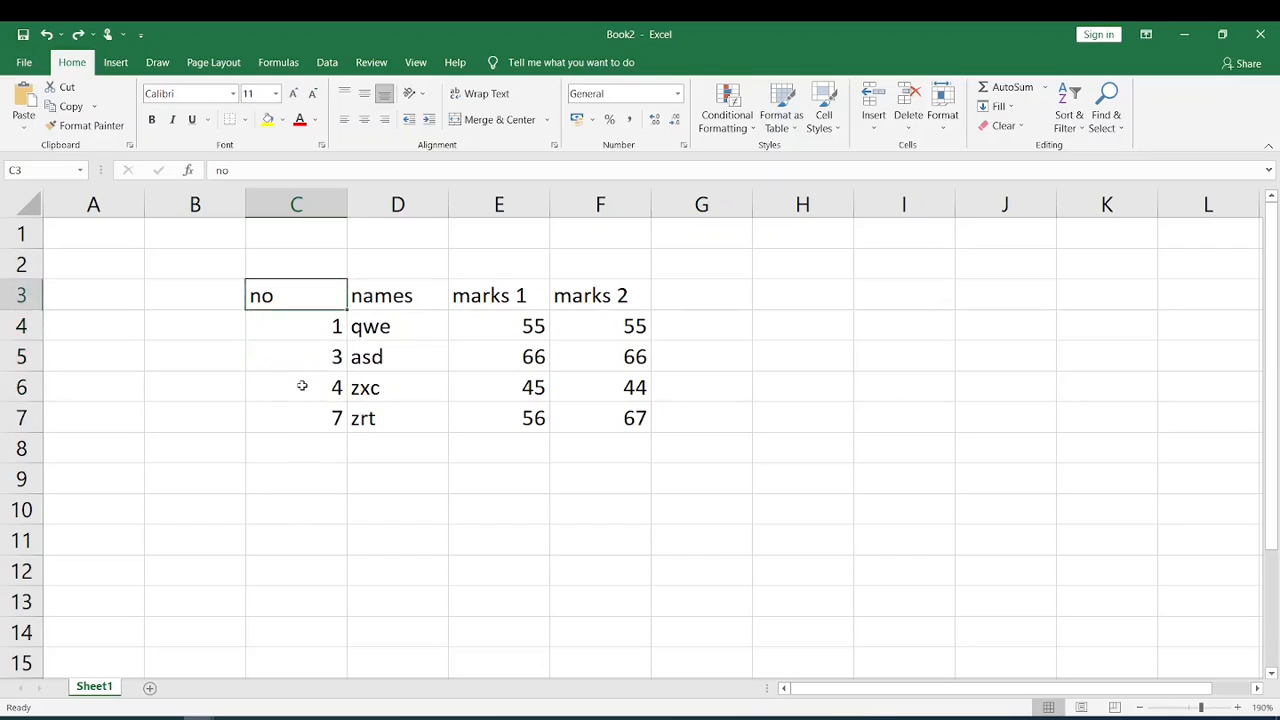
{"action": "key", "text": "Down"}
{"action": "key", "text": "Down"}
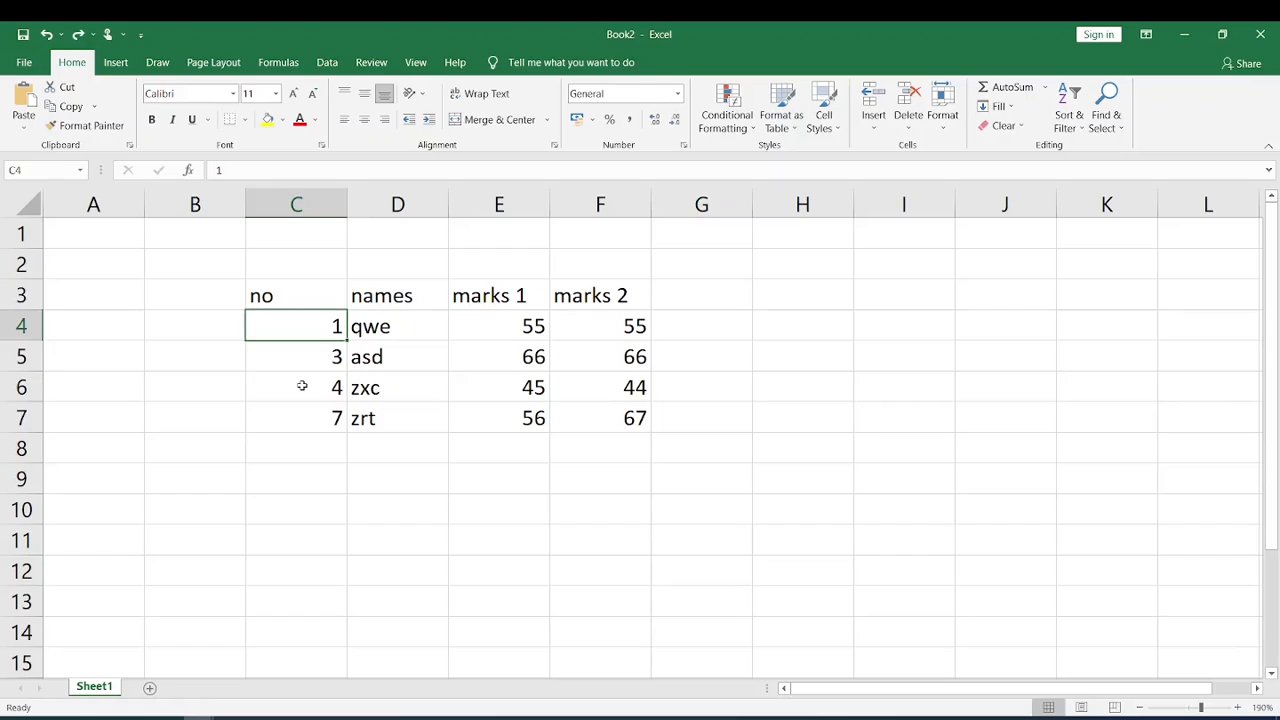
{"action": "key", "text": "shift+Down"}
{"action": "key", "text": "shift+Down"}
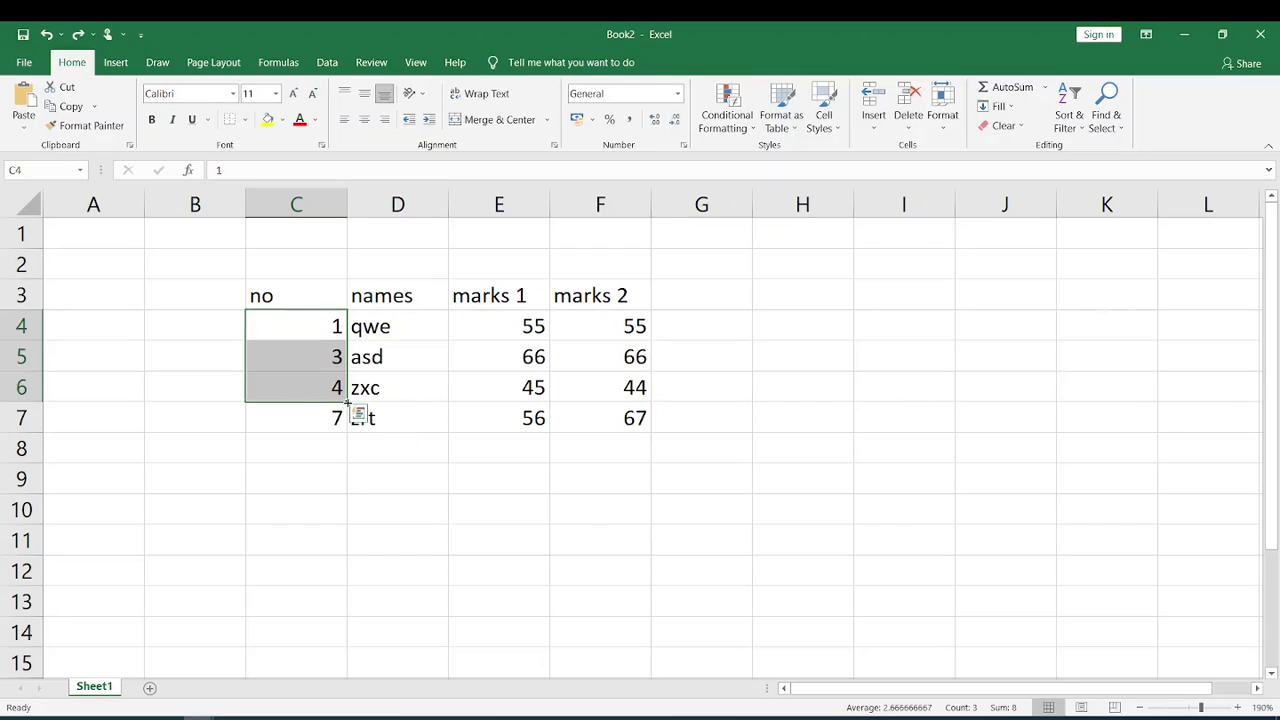
{"action": "left_click_drag", "start_coordinate": [347, 403], "coordinate": [340, 501]}
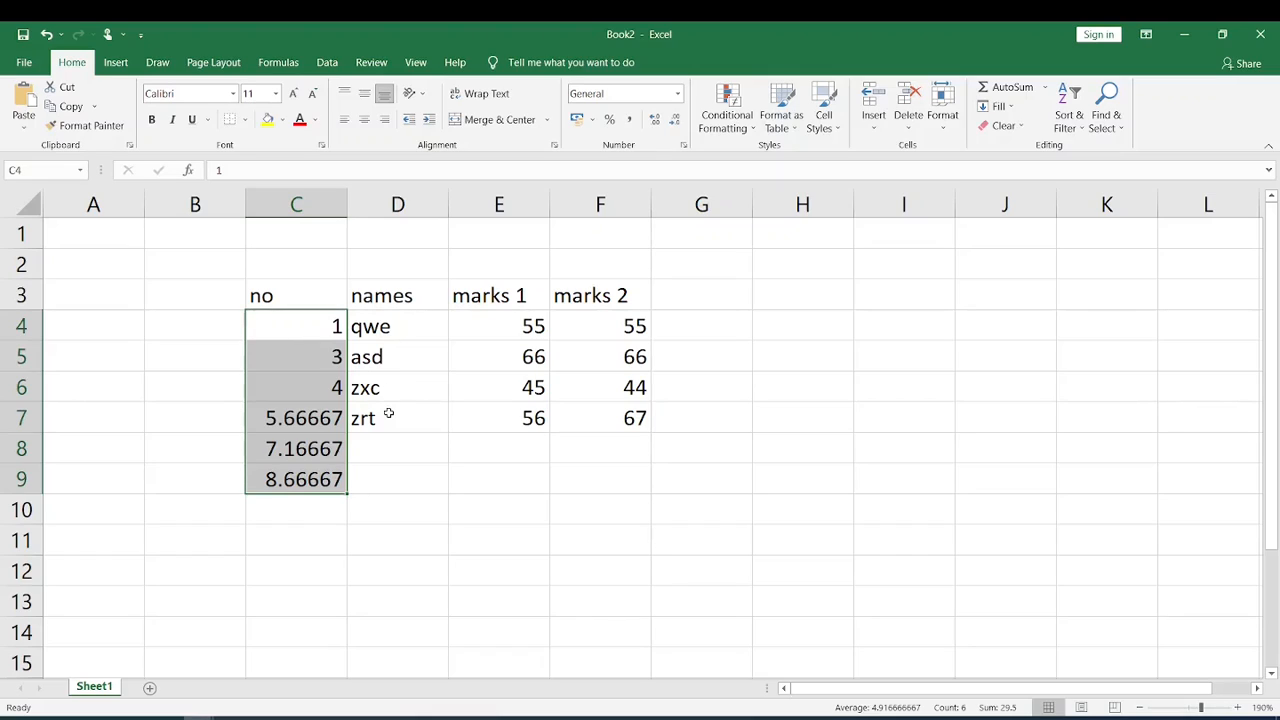
{"action": "key", "text": "ctrl+z"}
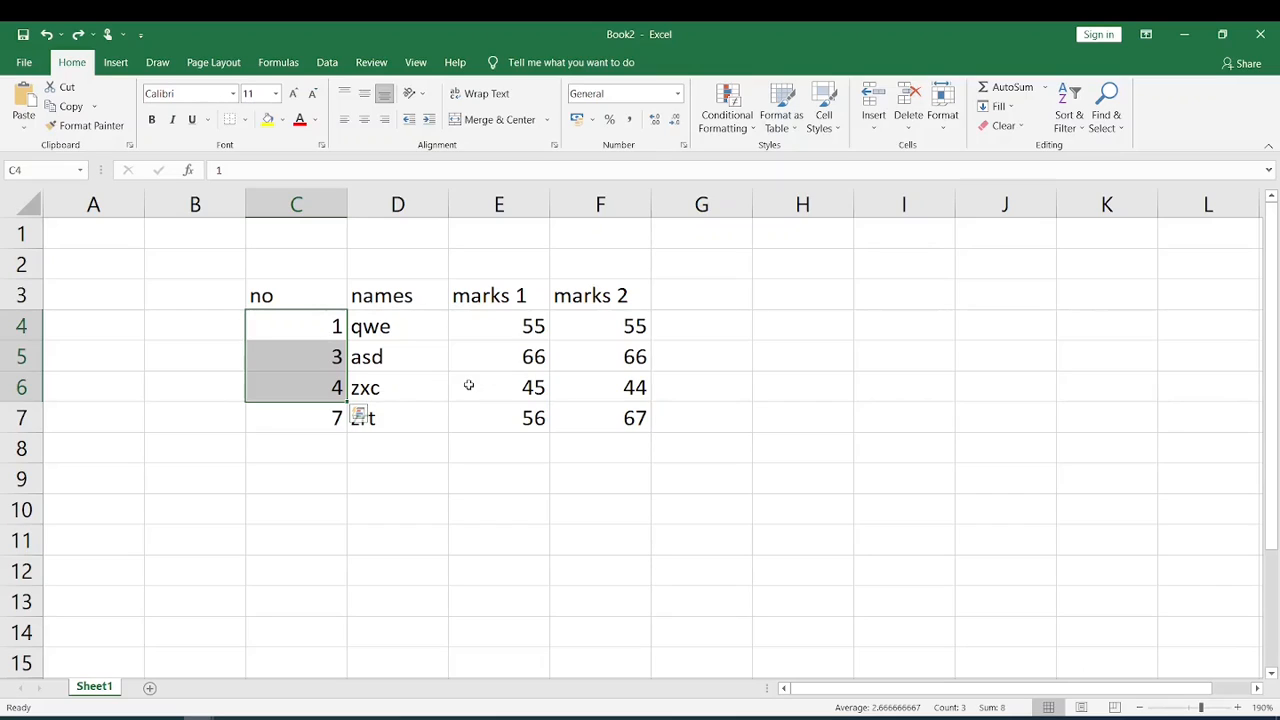
Set the number in C6, beside the name zxc, to 5.
{"action": "left_click", "coordinate": [314, 336]}
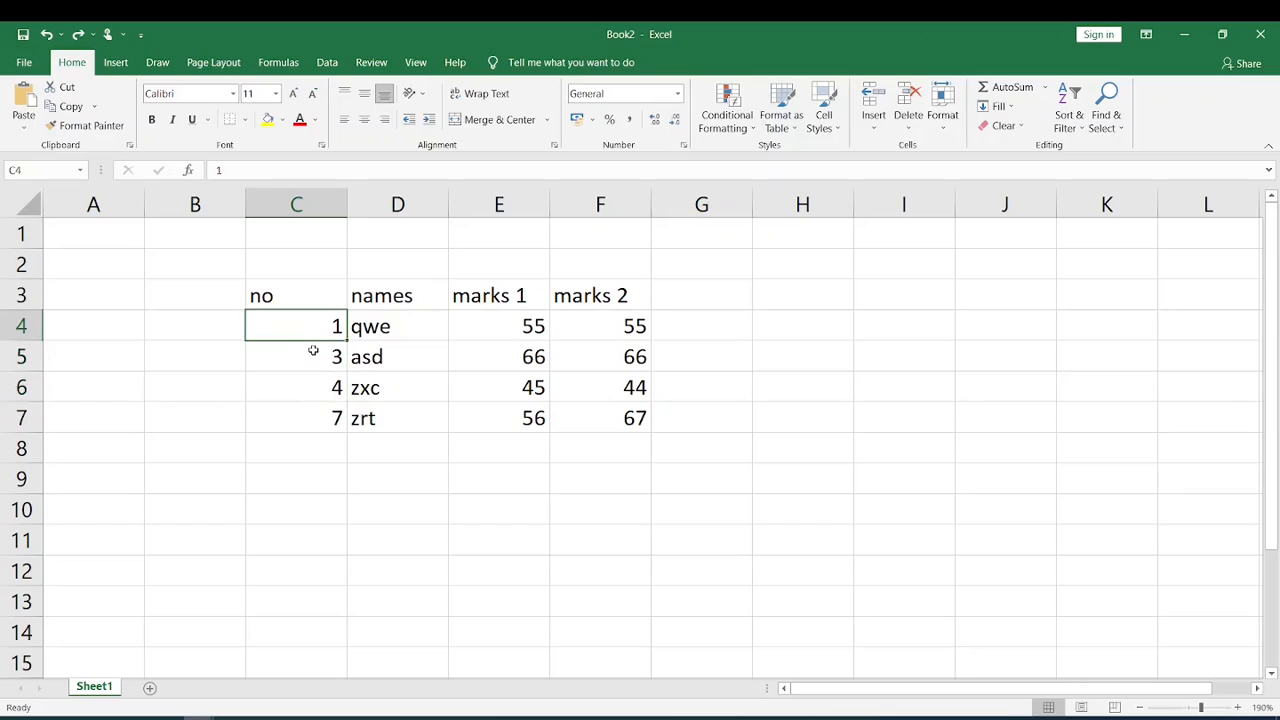
{"action": "left_click", "coordinate": [313, 360]}
{"action": "left_click", "coordinate": [313, 378]}
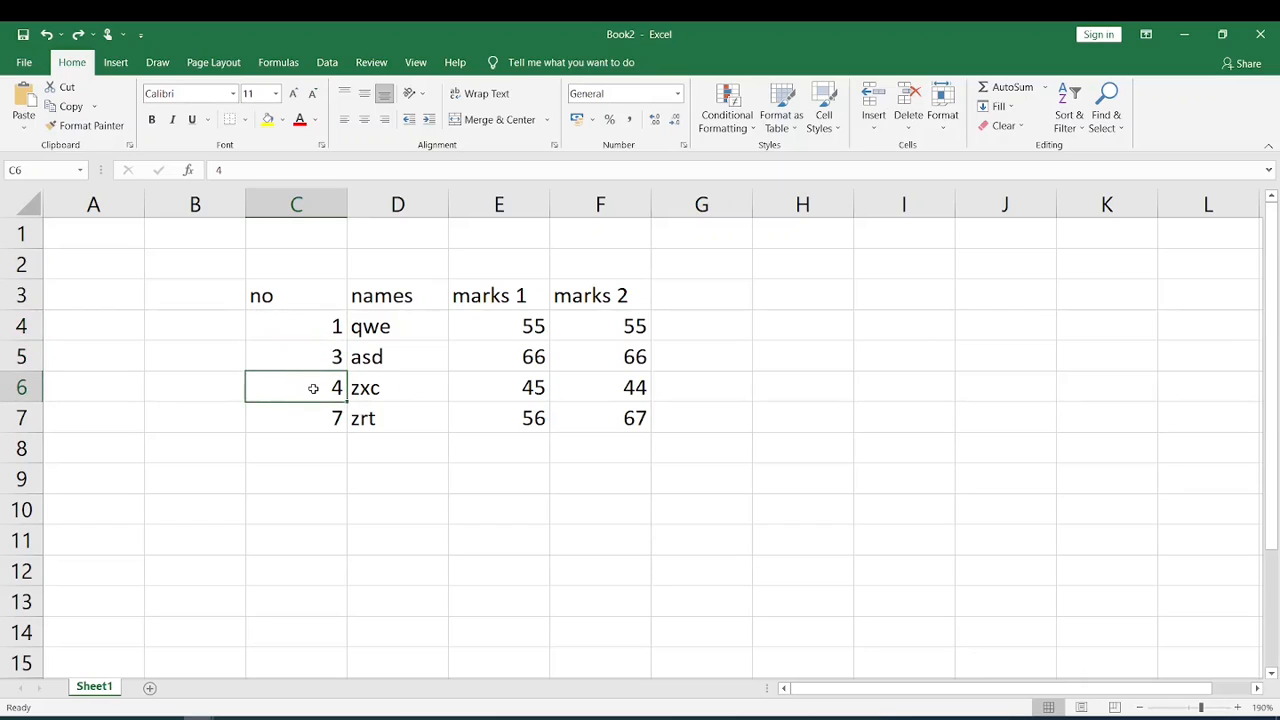
{"action": "type", "text": "5"}
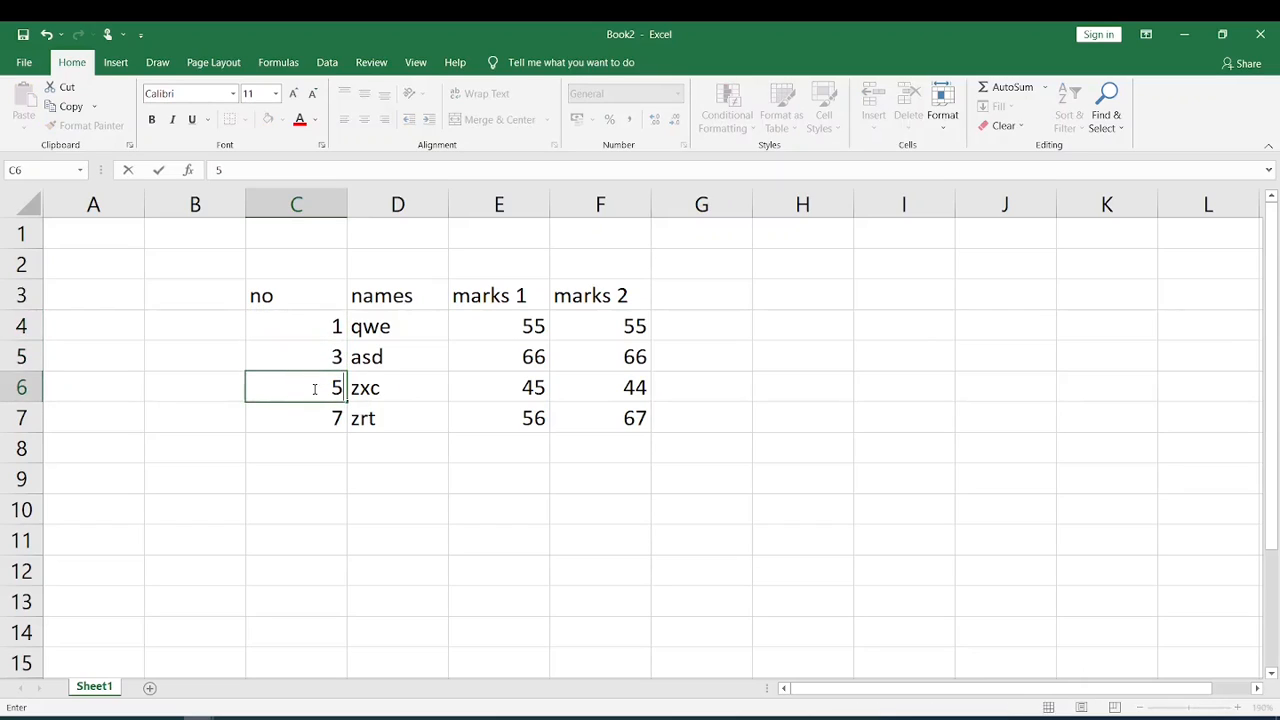
Set the number in C5, beside the name asd, to 2.
{"action": "left_click", "coordinate": [332, 331]}
{"action": "key", "text": "Down"}
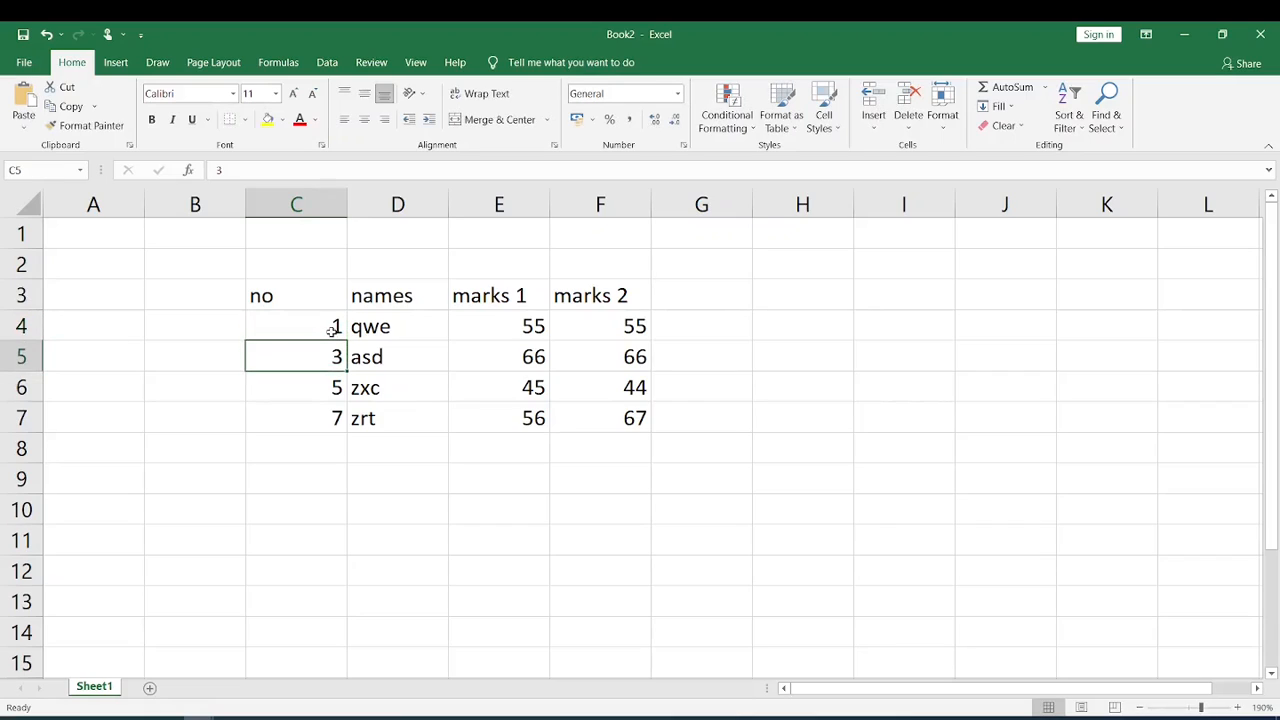
{"action": "key", "text": "Right"}
{"action": "key", "text": "Left"}
{"action": "type", "text": "2"}
{"action": "key", "text": "Return"}
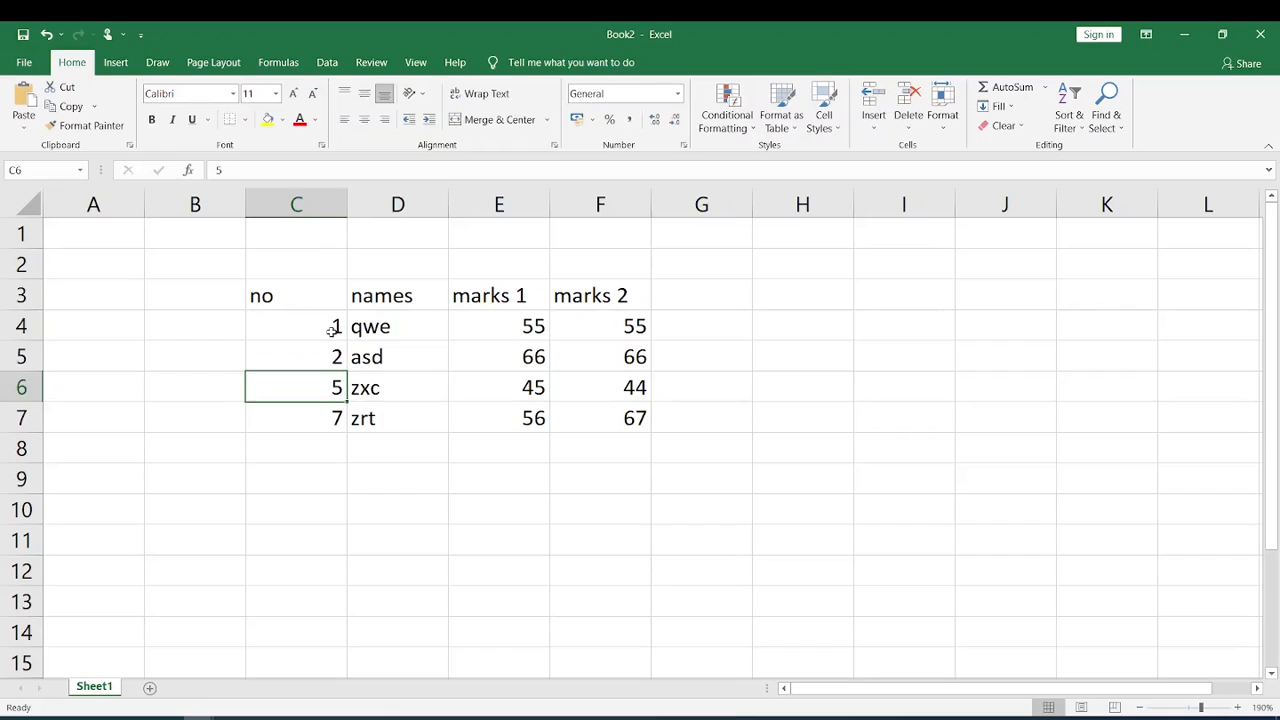
Set C7 to 6 and extend the number series in C4:C7 down to C12.
{"action": "key", "text": "Down"}
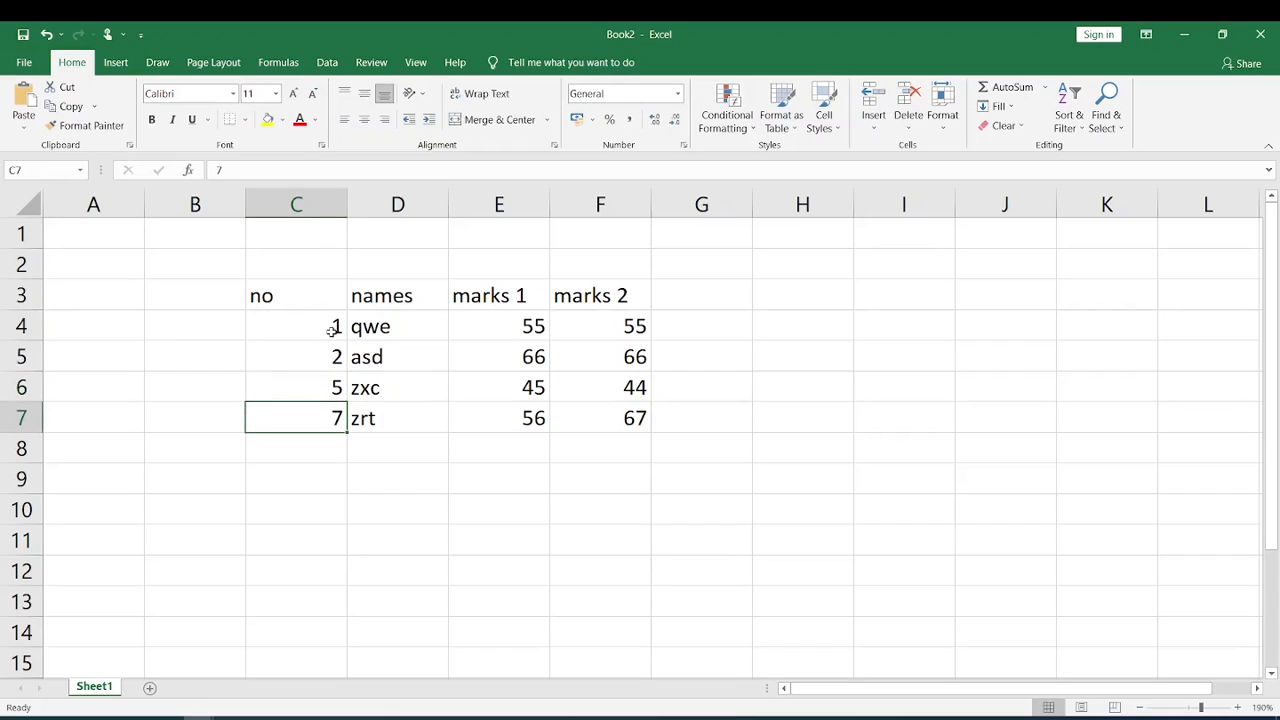
{"action": "type", "text": "6"}
{"action": "left_click", "coordinate": [333, 331]}
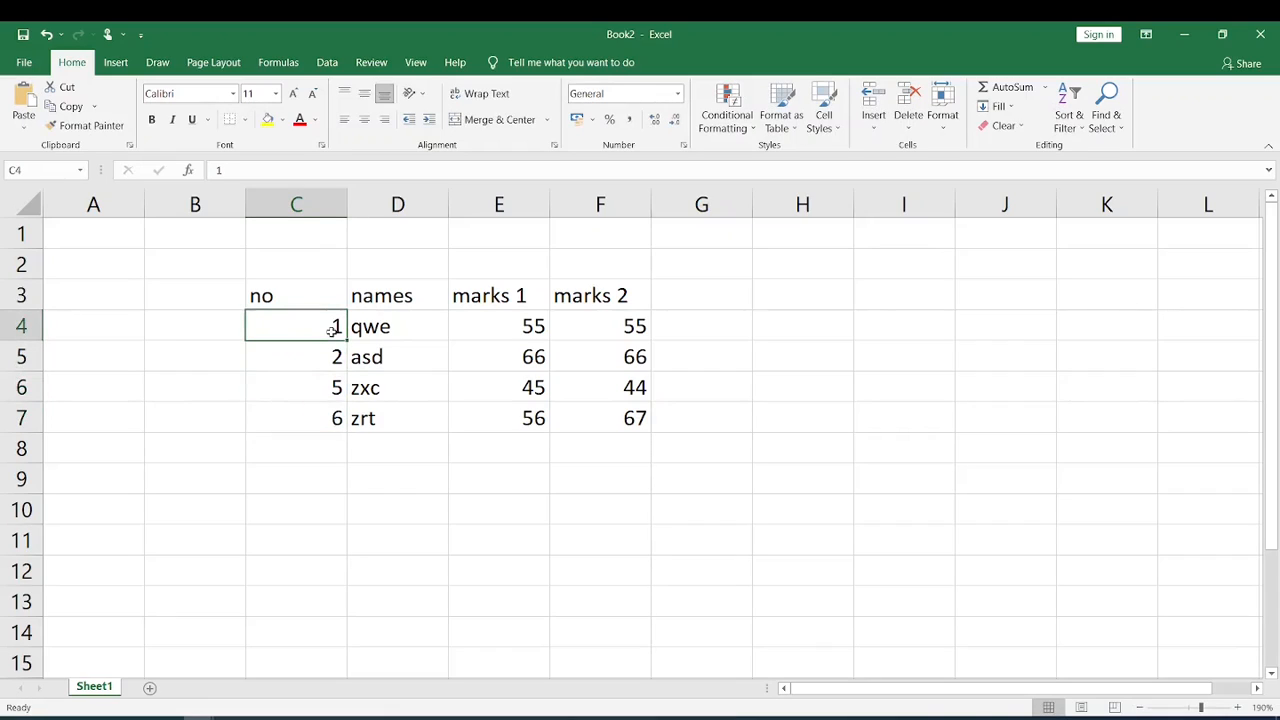
{"action": "left_click_drag", "start_coordinate": [333, 331], "coordinate": [351, 577]}
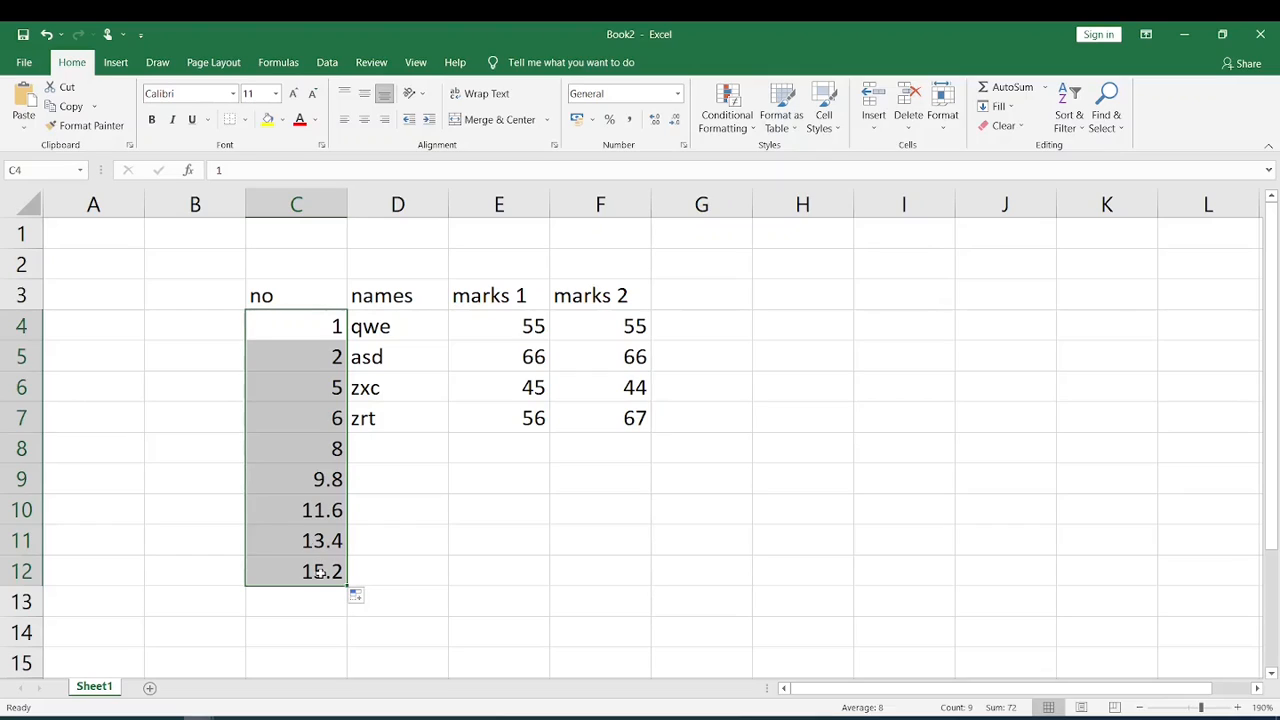
{"action": "left_click", "coordinate": [400, 483]}
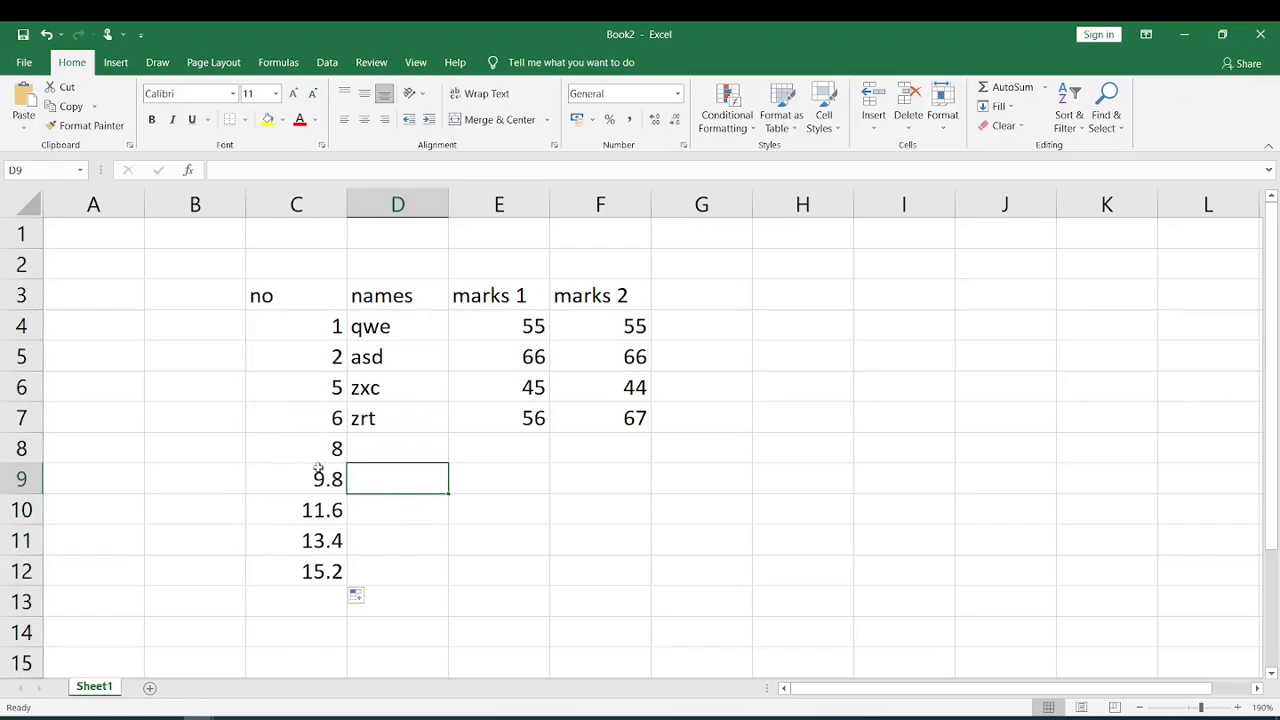
{"action": "left_click", "coordinate": [304, 332]}
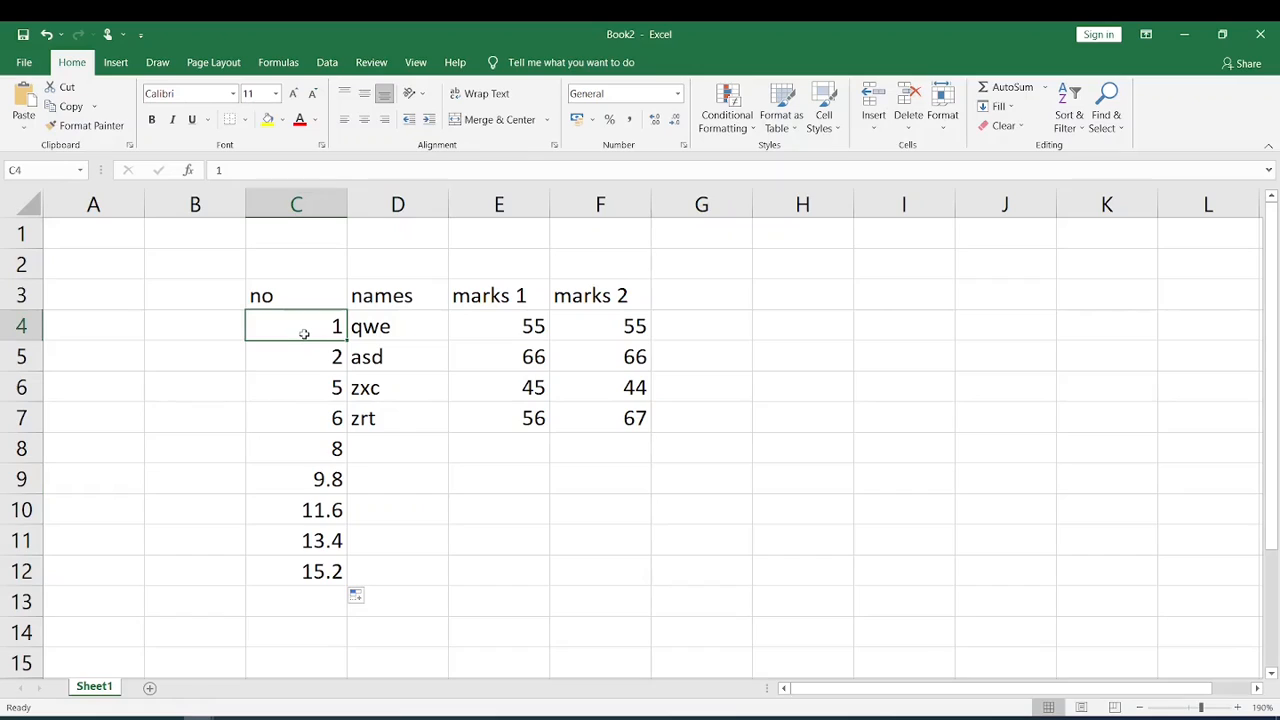
{"action": "key", "text": "shift+Down"}
{"action": "key", "text": "shift+Down"}
{"action": "key", "text": "shift+Down"}
{"action": "key", "text": "shift+Down"}
{"action": "key", "text": "shift+Down"}
{"action": "key", "text": "shift+Down"}
{"action": "key", "text": "shift+Down"}
{"action": "key", "text": "shift+Down"}
{"action": "key", "text": "shift+Down"}
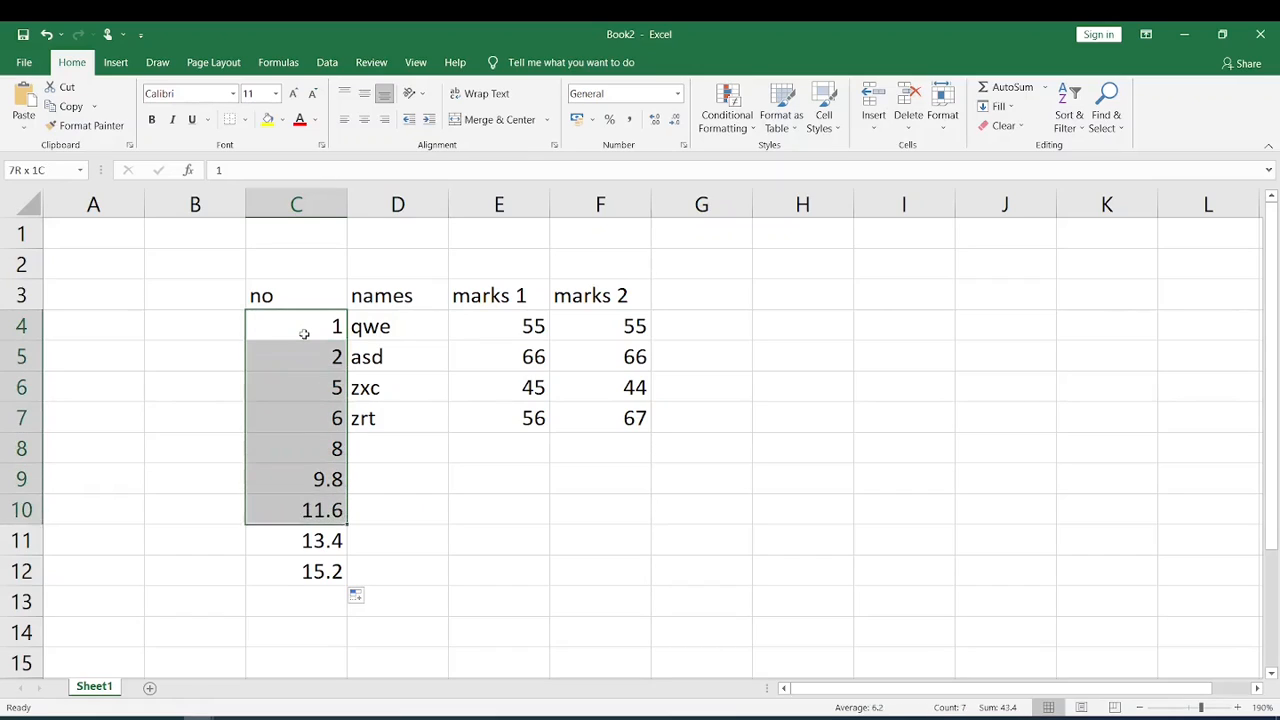
{"action": "key", "text": "shift+Up"}
Re-enter 2 in C5 and fill the series from C4:C5 down to C15, giving the numbers 1 to 12.
{"action": "key", "text": "Down"}
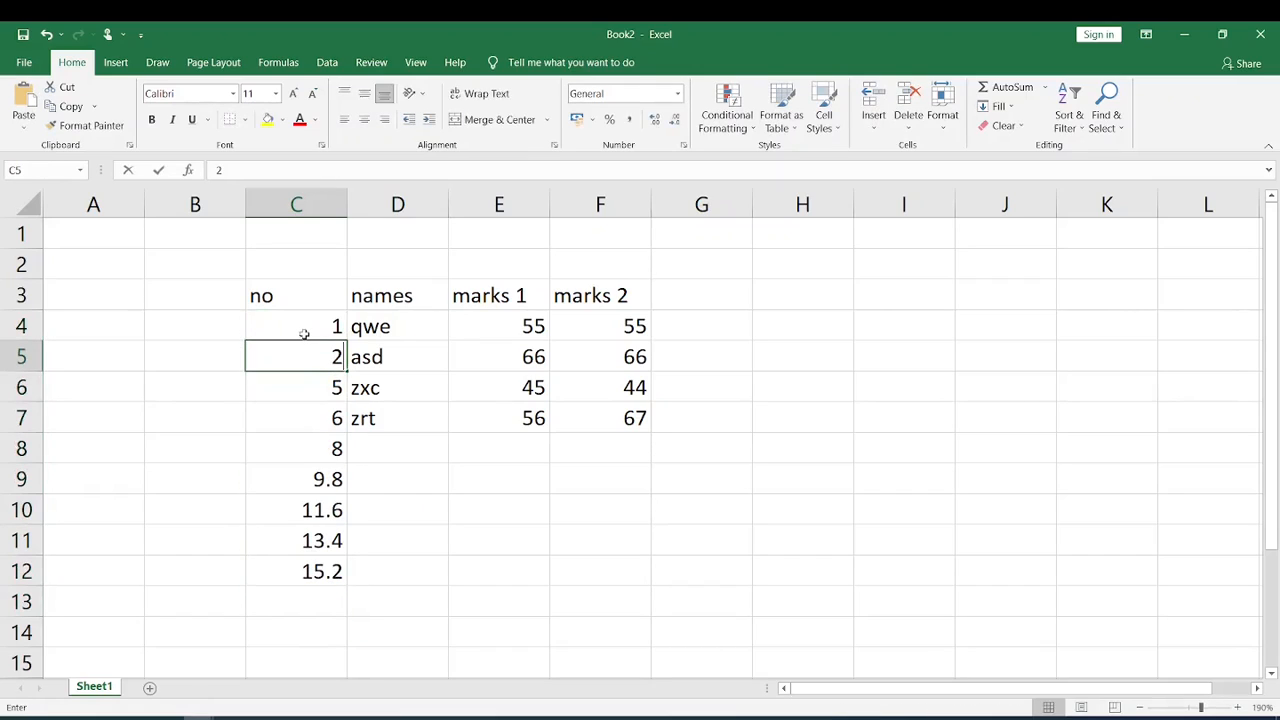
{"action": "key", "text": "Up"}
{"action": "key", "text": "Down"}
{"action": "key", "text": "Up"}
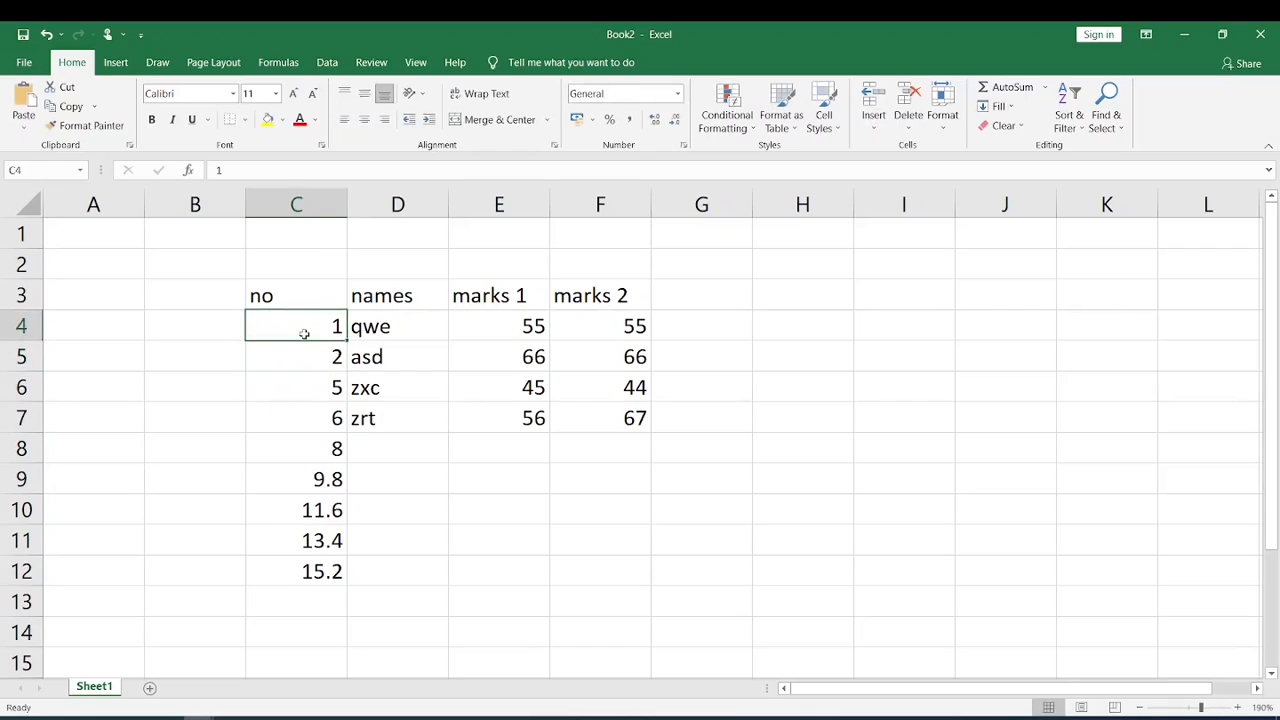
{"action": "key", "text": "shift+Down"}
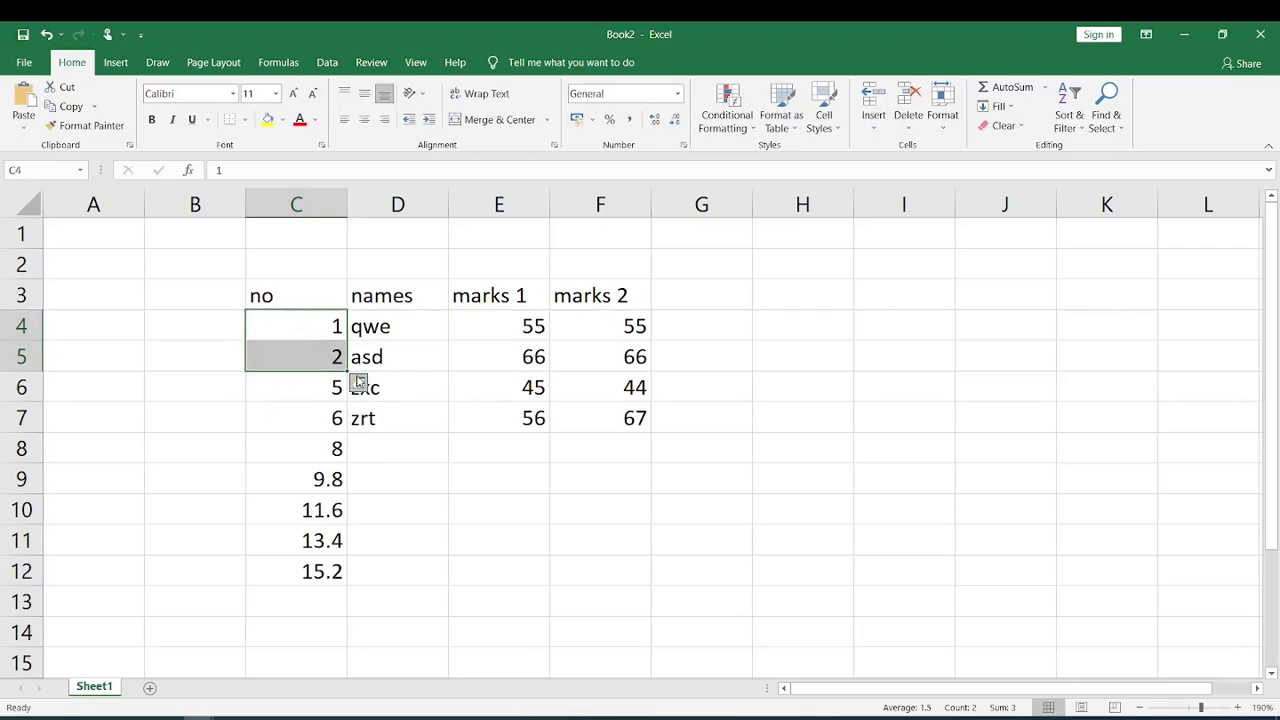
{"action": "left_click_drag", "start_coordinate": [347, 371], "coordinate": [355, 668]}
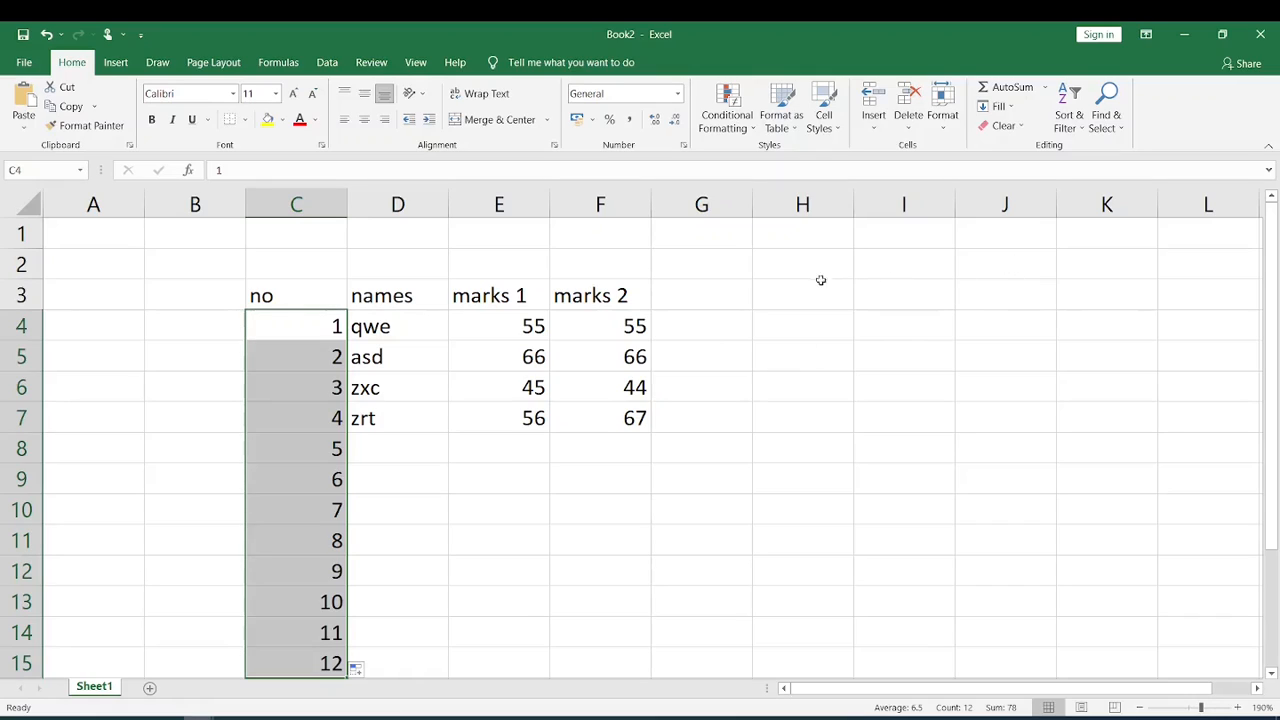
Enter the headings ADD in H3 and SUB in I3, beside the marks table.
{"action": "left_click", "coordinate": [790, 288]}
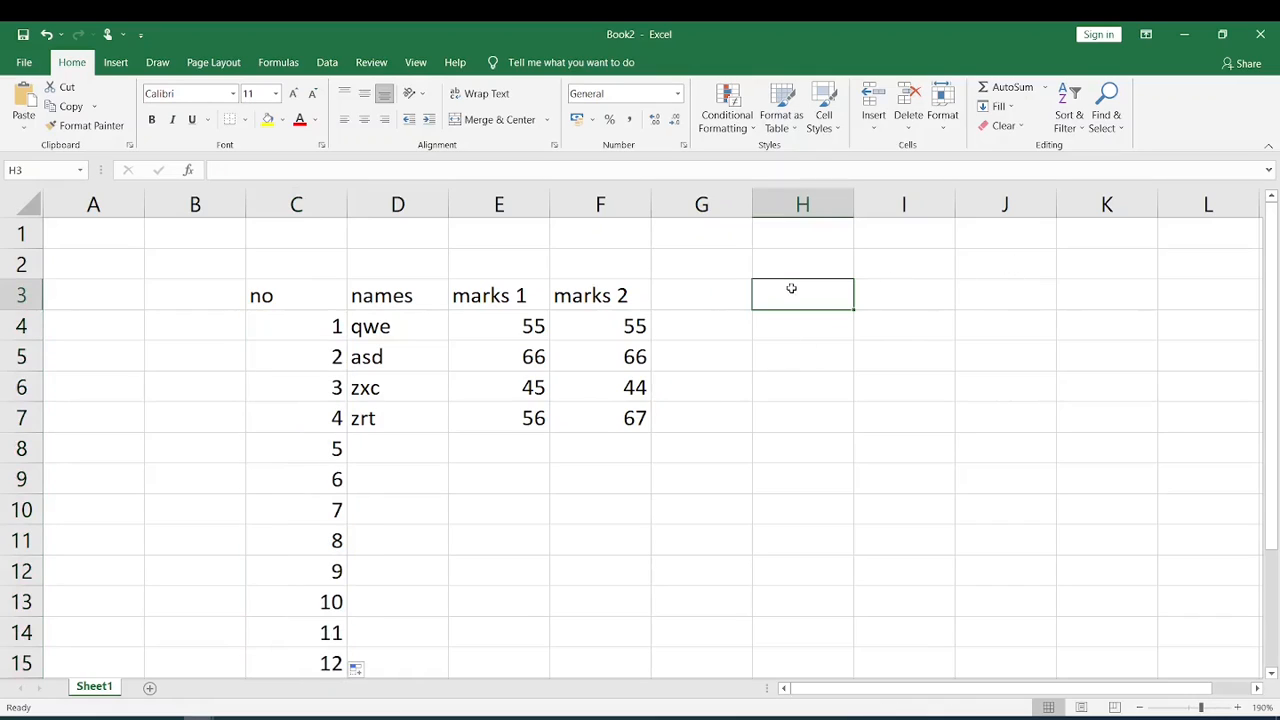
{"action": "type", "text": "ADD"}
{"action": "key", "text": "Tab"}
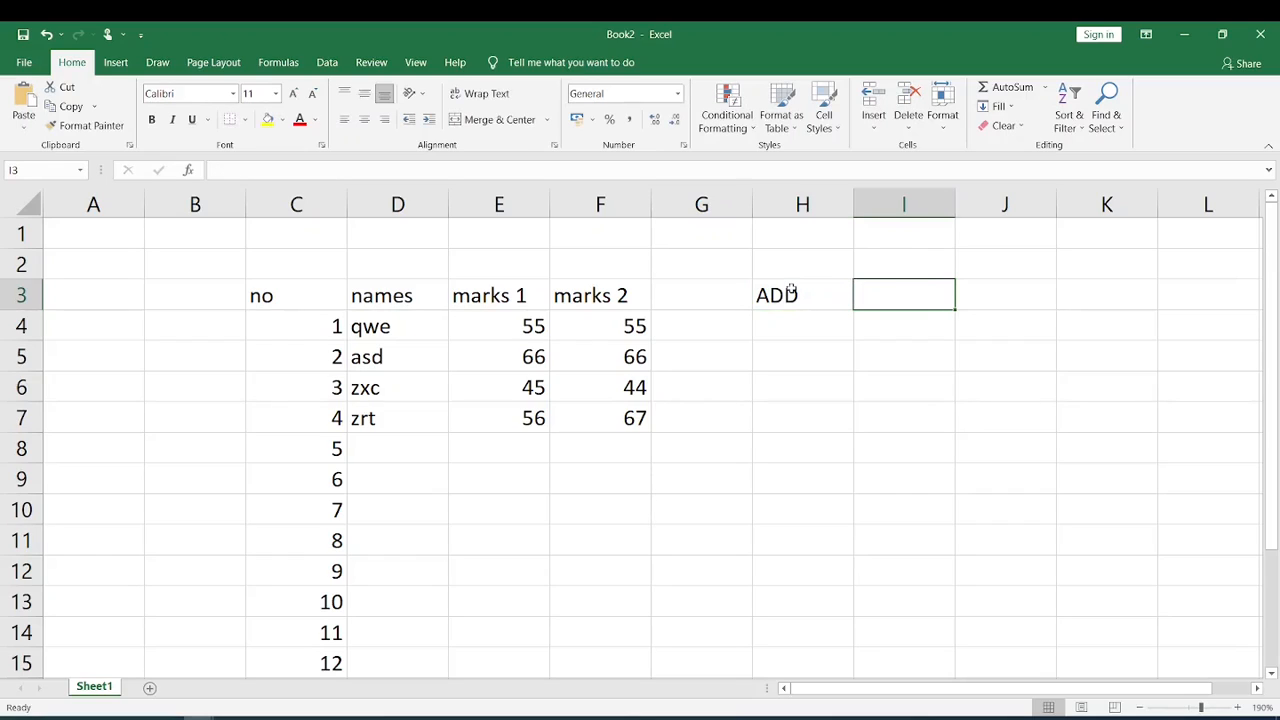
{"action": "type", "text": "Sub"}
{"action": "key", "text": "BackSpace"}
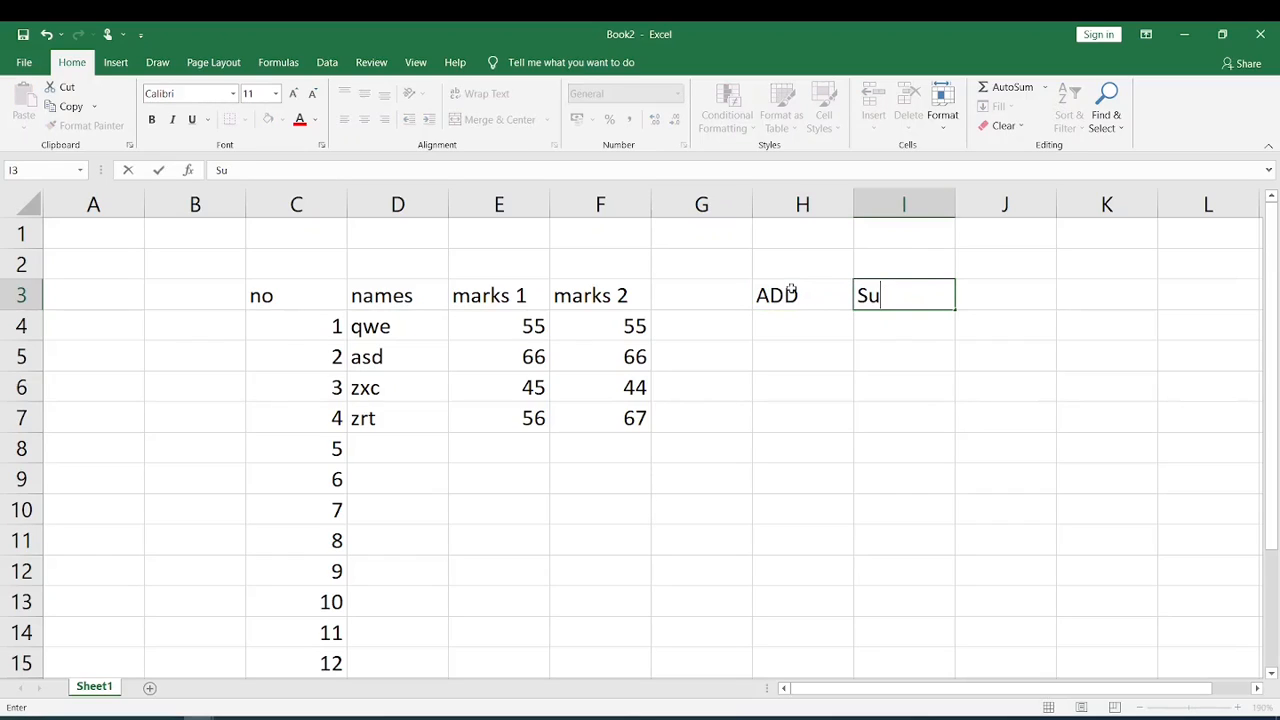
{"action": "key", "text": "BackSpace"}
{"action": "type", "text": "UB"}
{"action": "key", "text": "Tab"}
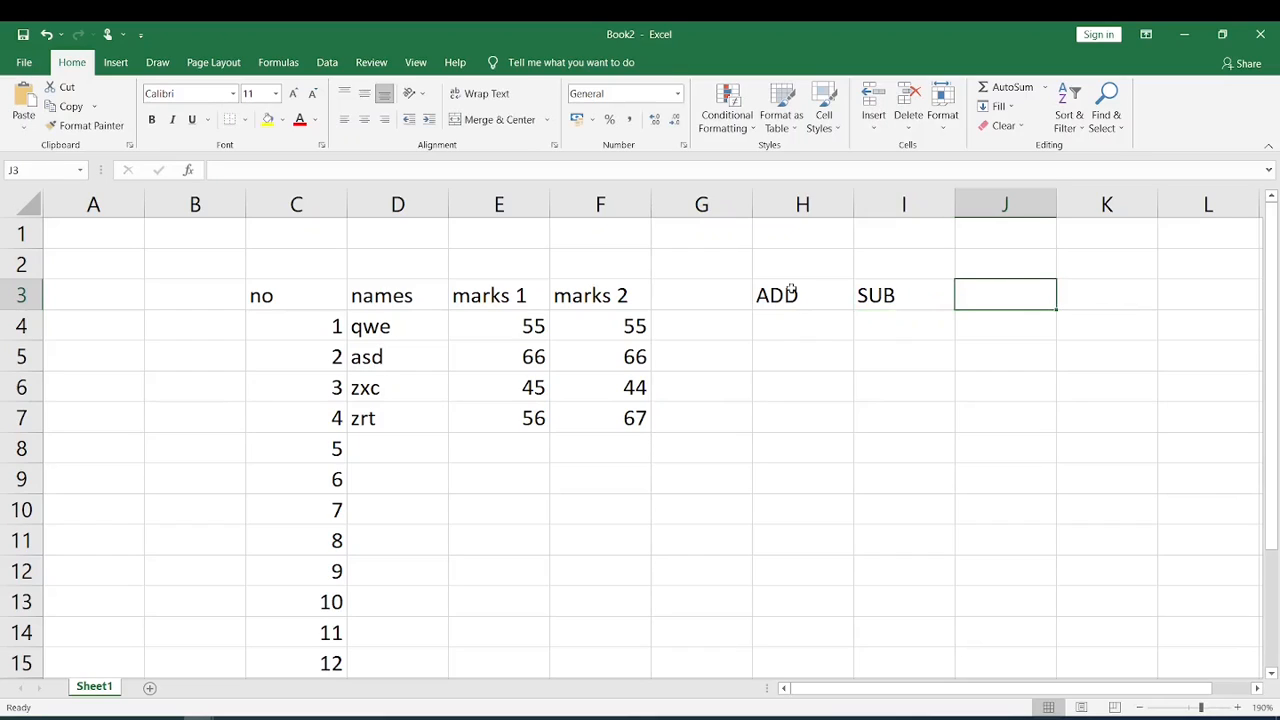
Enter the heading mul in J3, next to the SUB heading.
{"action": "type", "text": "mul"}
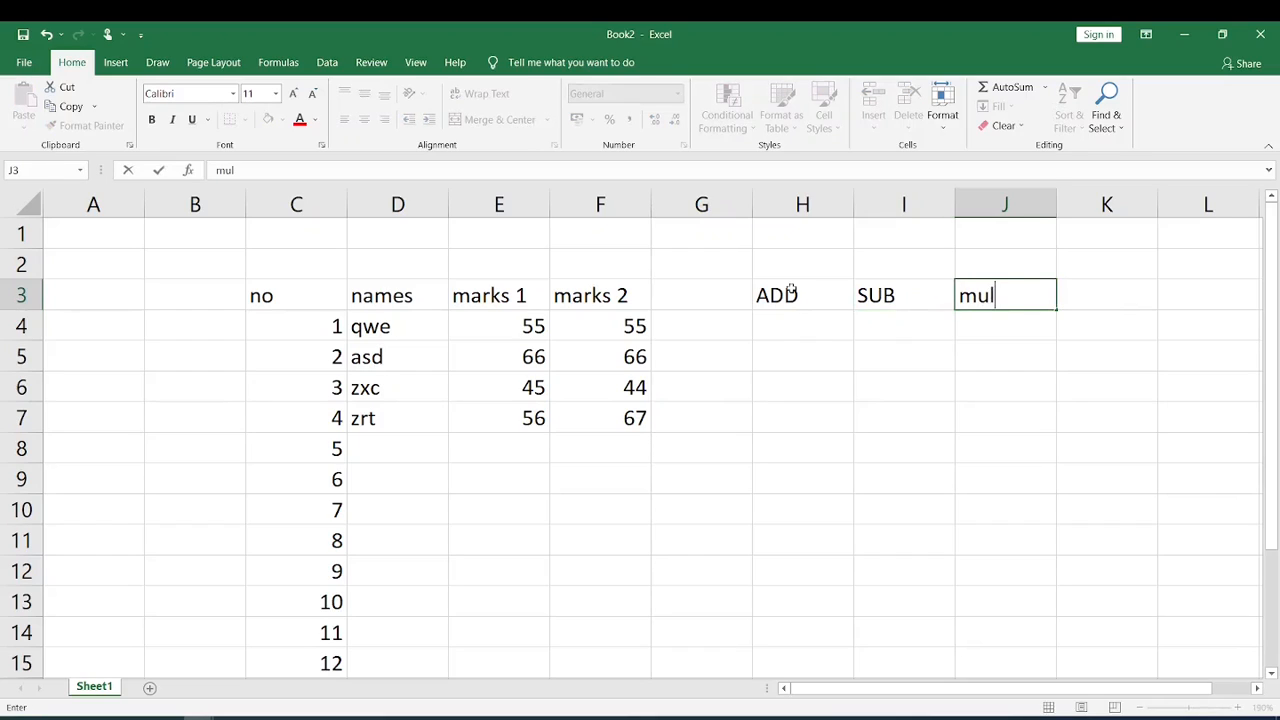
{"action": "key", "text": "BackSpace"}
{"action": "key", "text": "BackSpace"}
{"action": "type", "text": "MUL"}
{"action": "key", "text": "Left"}
{"action": "key", "text": "Left"}
{"action": "key", "text": "Left"}
{"action": "key", "text": "Right"}
{"action": "key", "text": "Right"}
{"action": "key", "text": "Right"}
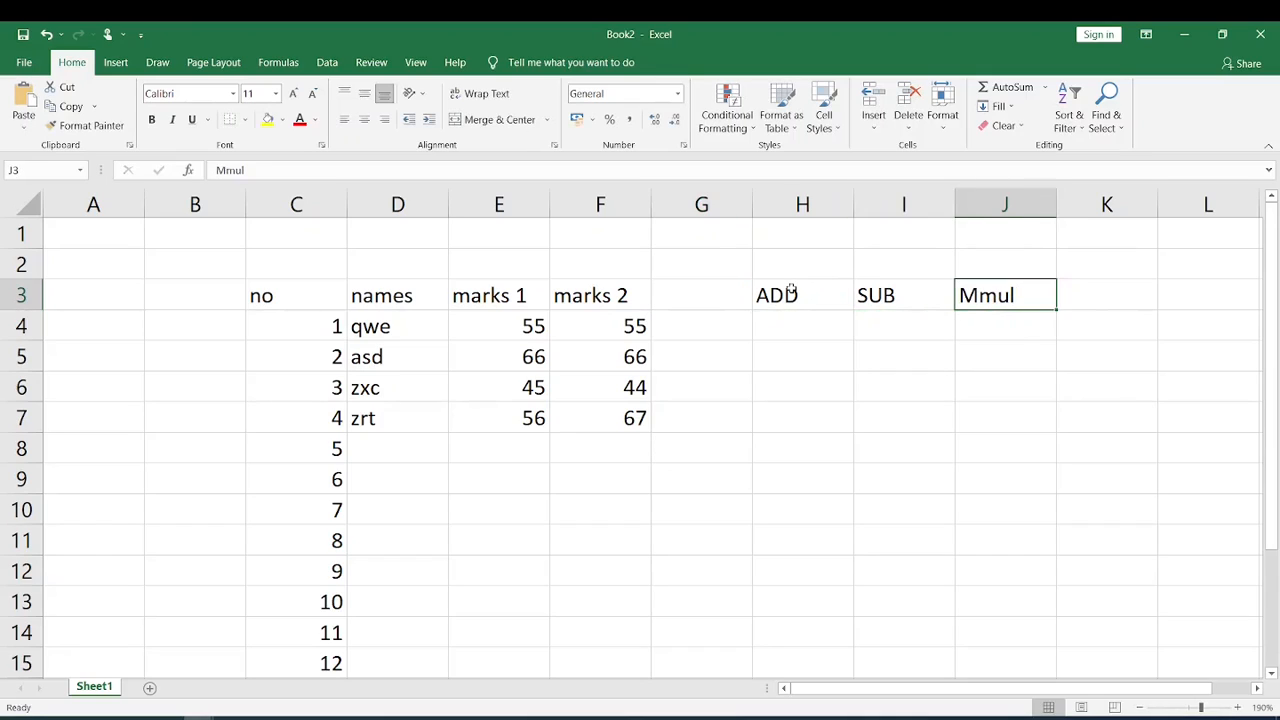
{"action": "type", "text": "mul"}
{"action": "key", "text": "Tab"}
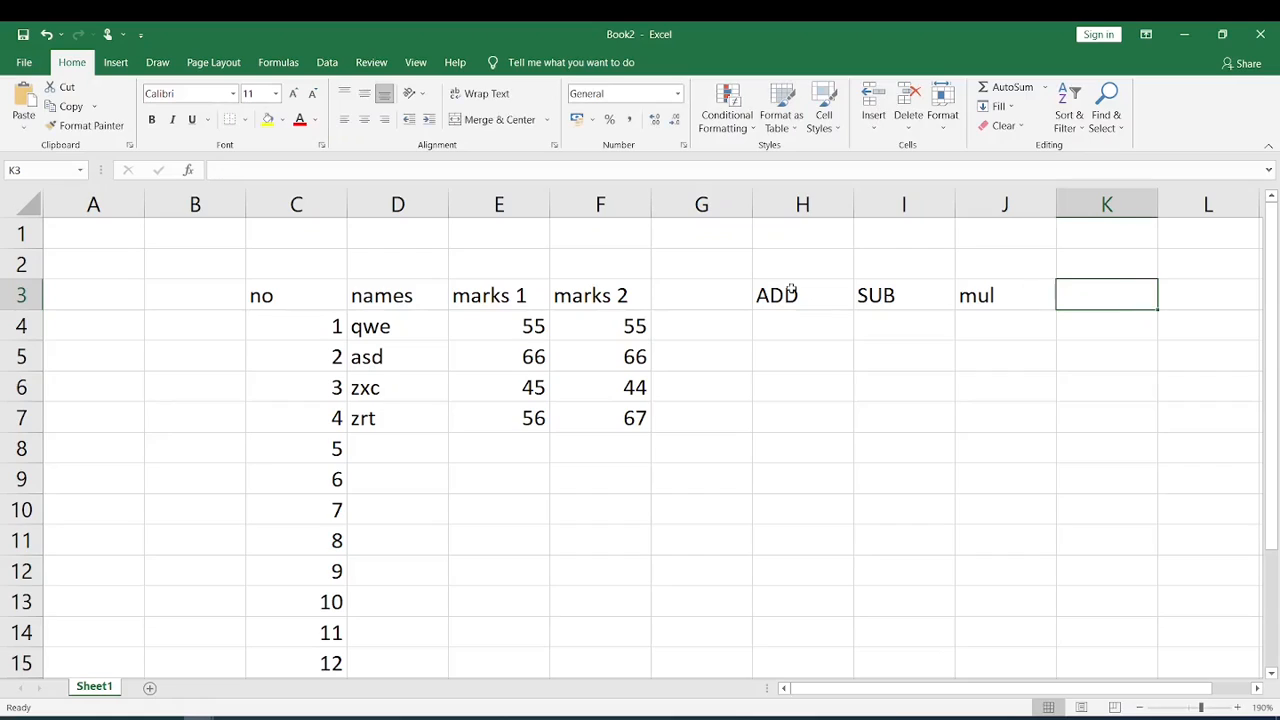
Enter the heading div in K3, next to the mul heading.
{"action": "type", "text": "div"}
{"action": "key", "text": "Return"}
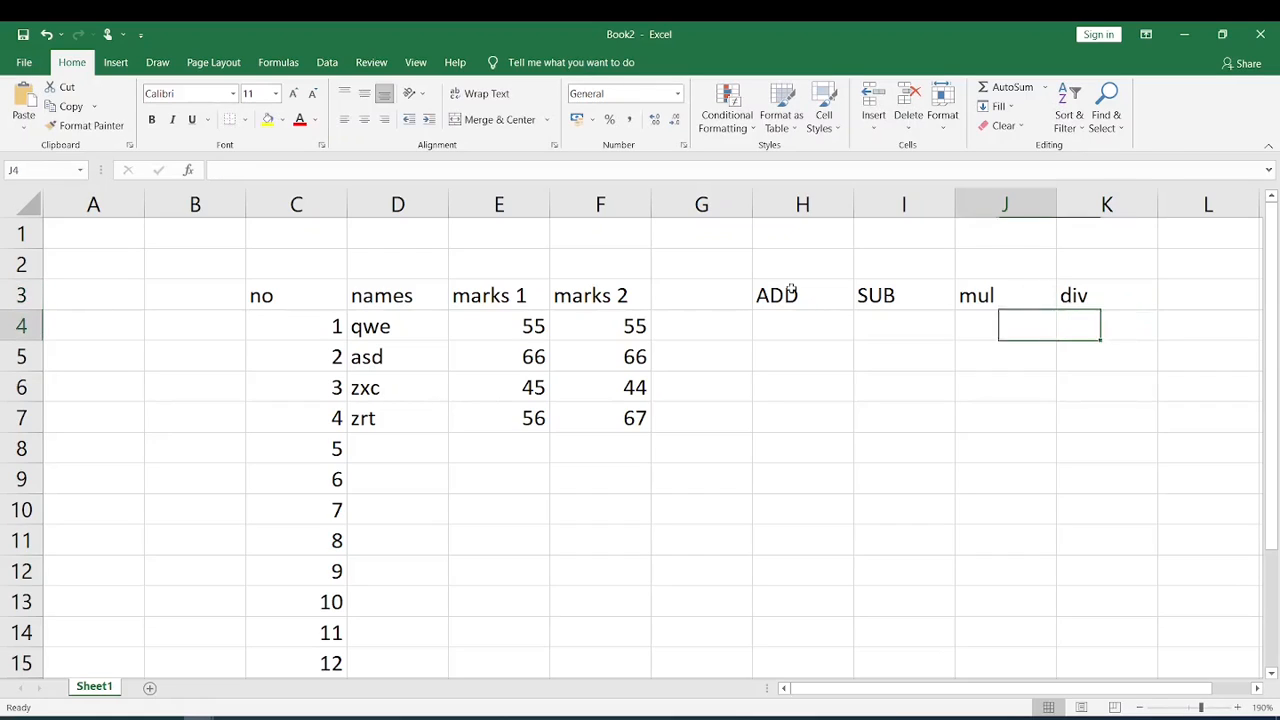
{"action": "key", "text": "Left"}
{"action": "key", "text": "Left"}
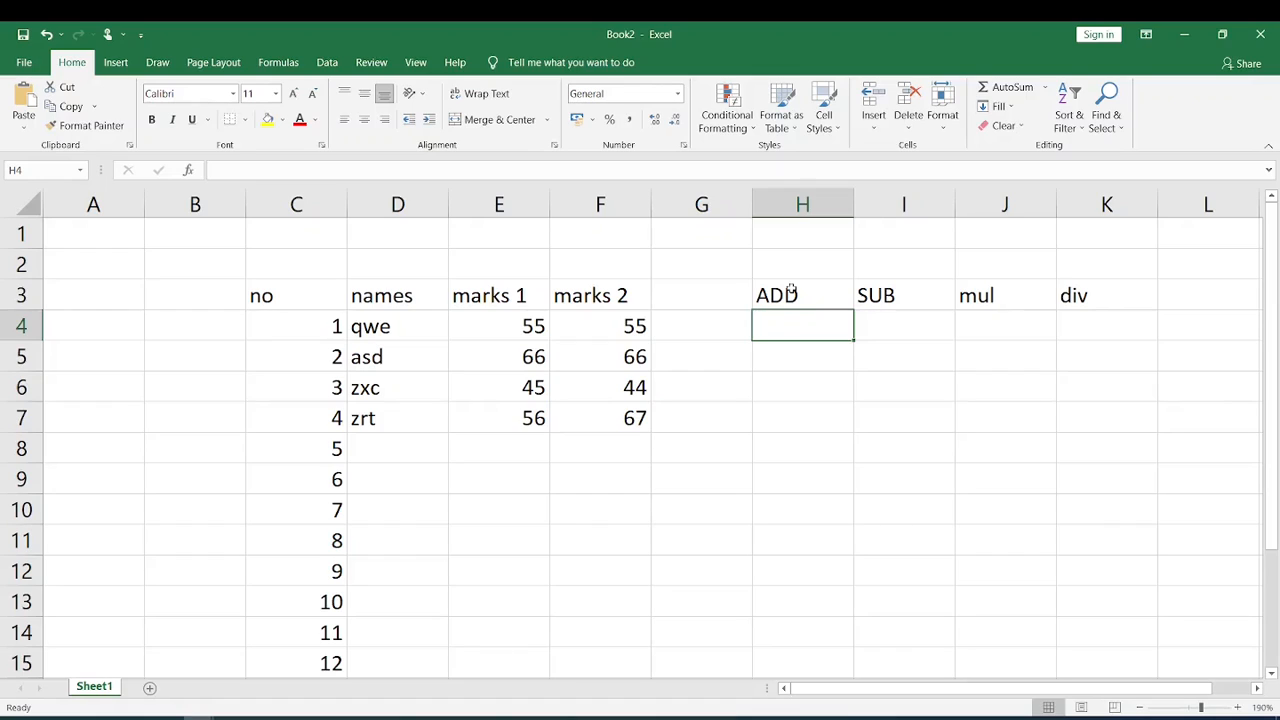
{"action": "key", "text": "super"}
{"action": "type", "text": "calc"}
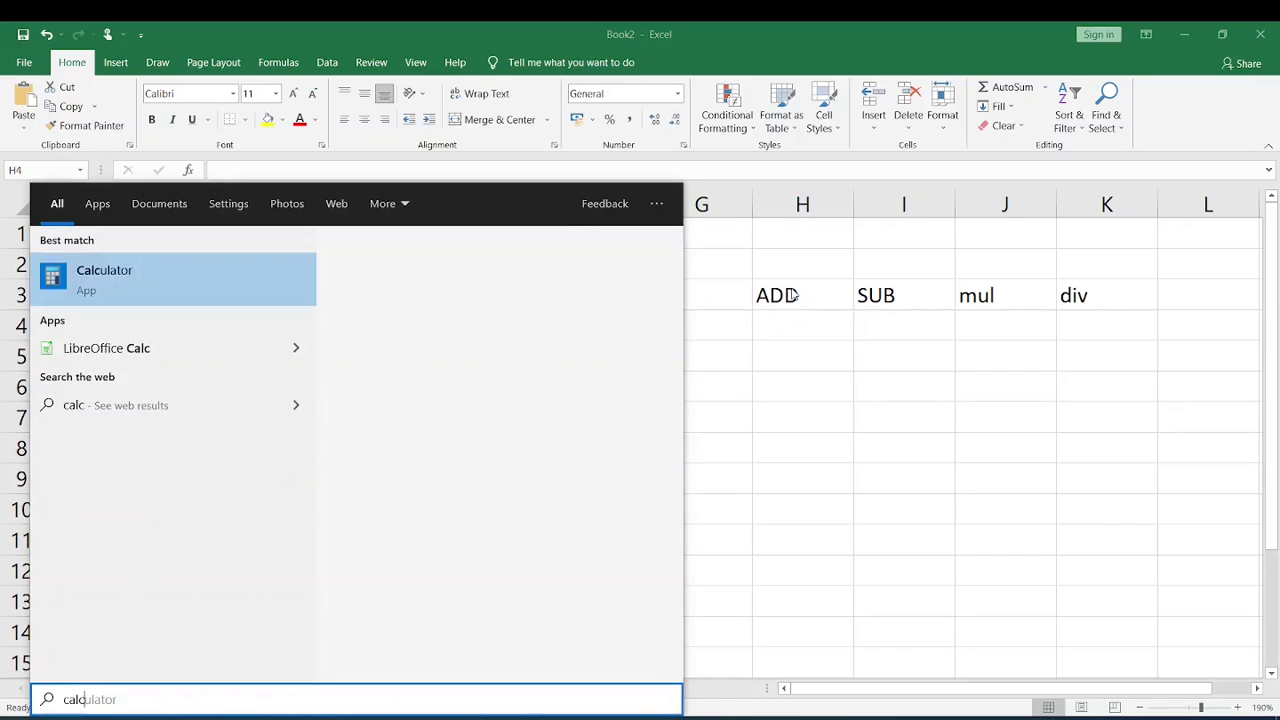
{"action": "key", "text": "Return"}
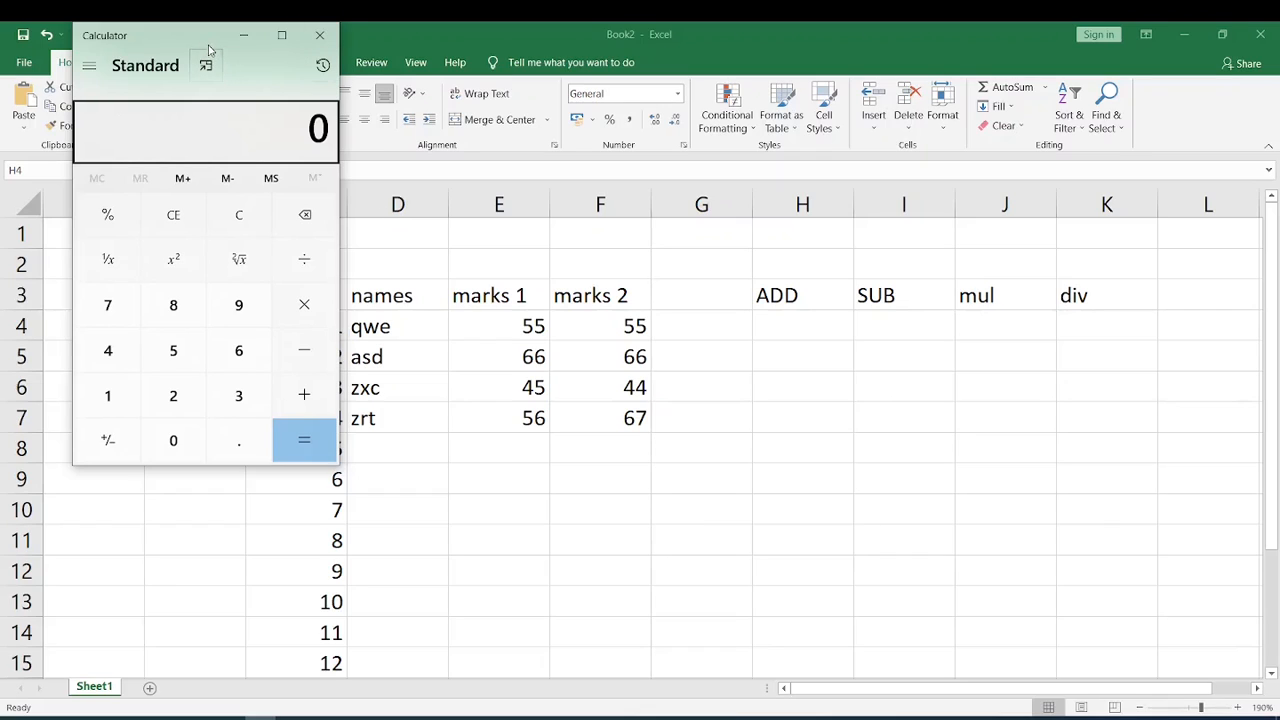
{"action": "left_click_drag", "start_coordinate": [209, 50], "coordinate": [413, 233]}
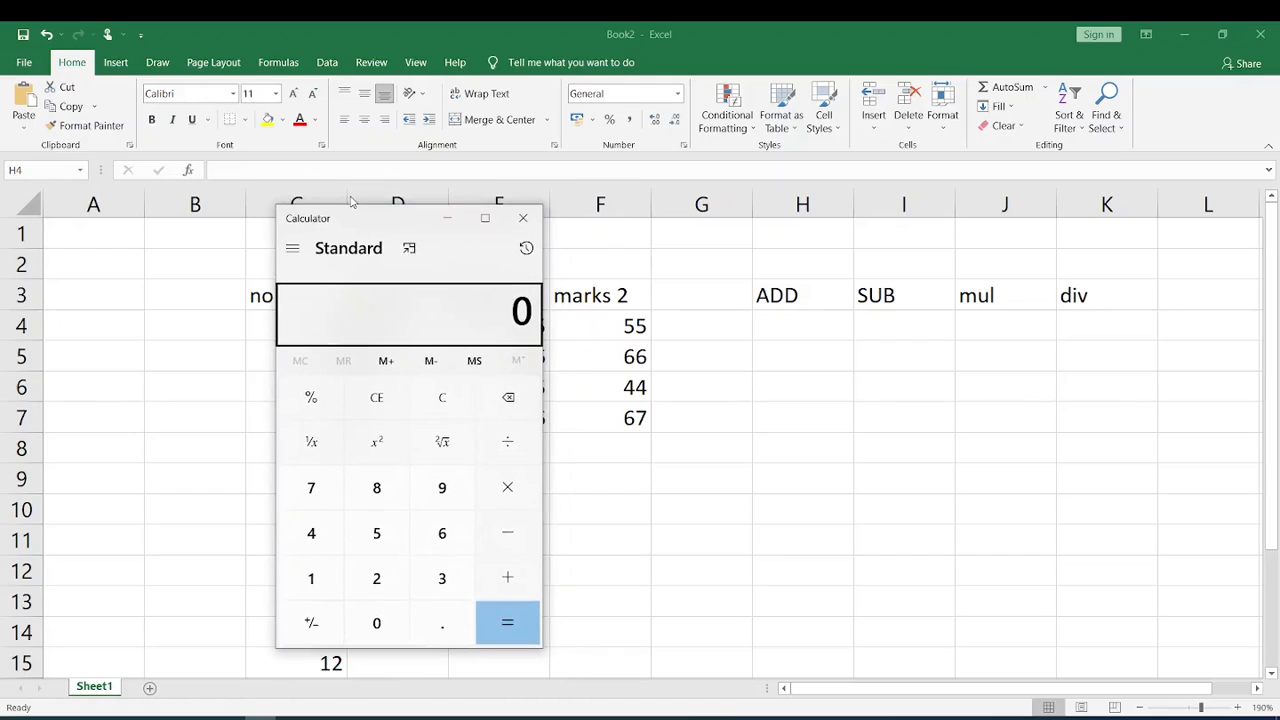
{"action": "left_click_drag", "start_coordinate": [366, 215], "coordinate": [252, 212]}
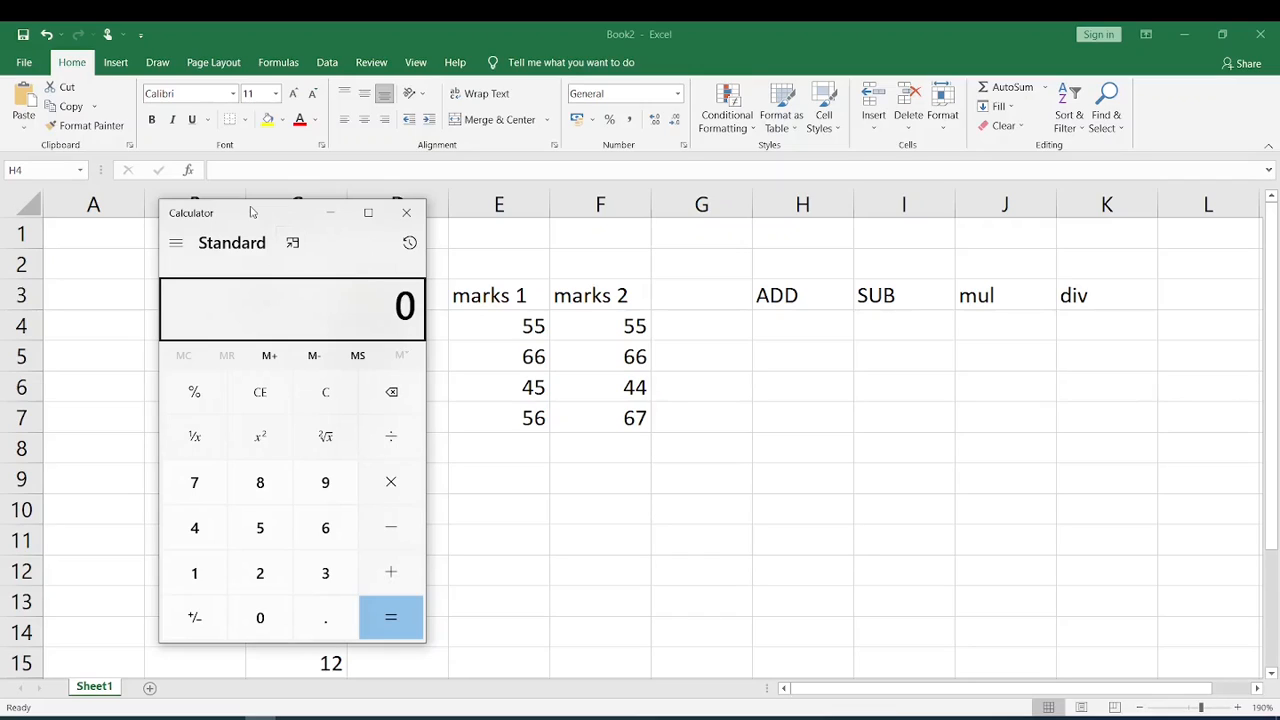
{"action": "left_click", "coordinate": [408, 214]}
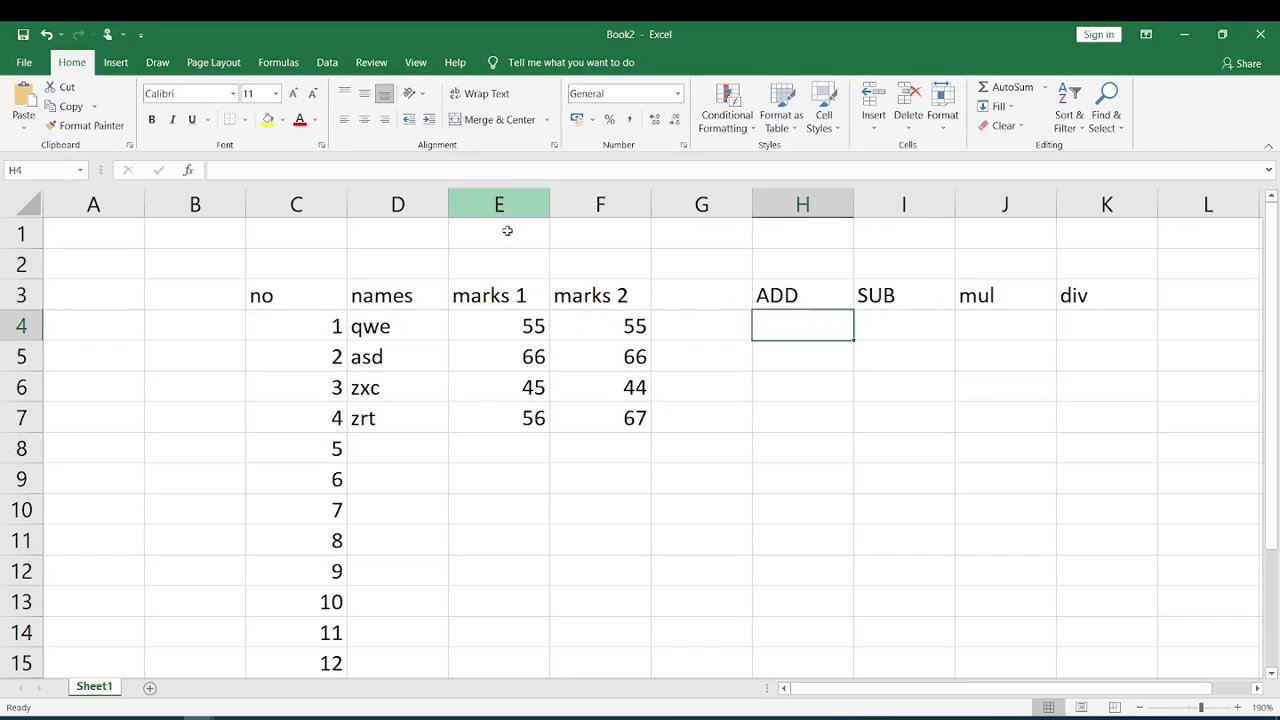
Shrink the Book2 window from full screen and inspect the first row's marks in E4 and F4.
{"action": "left_click", "coordinate": [517, 305]}
{"action": "left_click", "coordinate": [515, 323]}
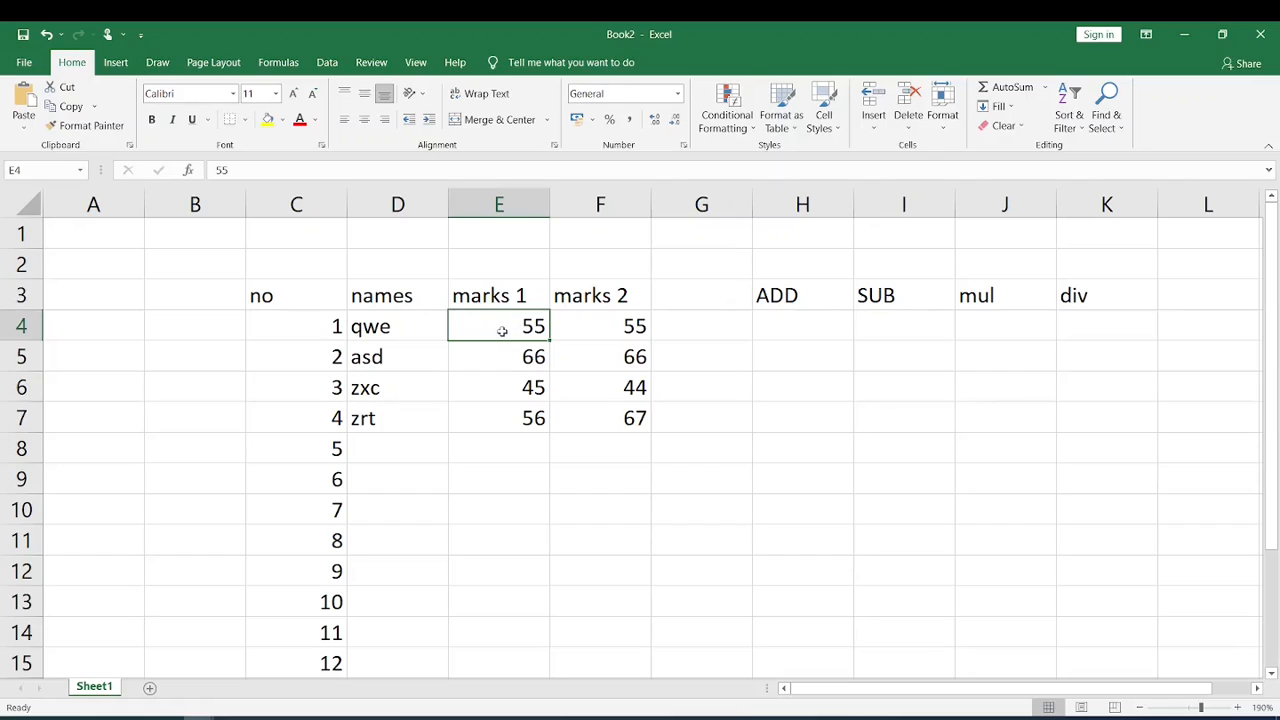
{"action": "left_click_drag", "start_coordinate": [274, 35], "coordinate": [476, 108]}
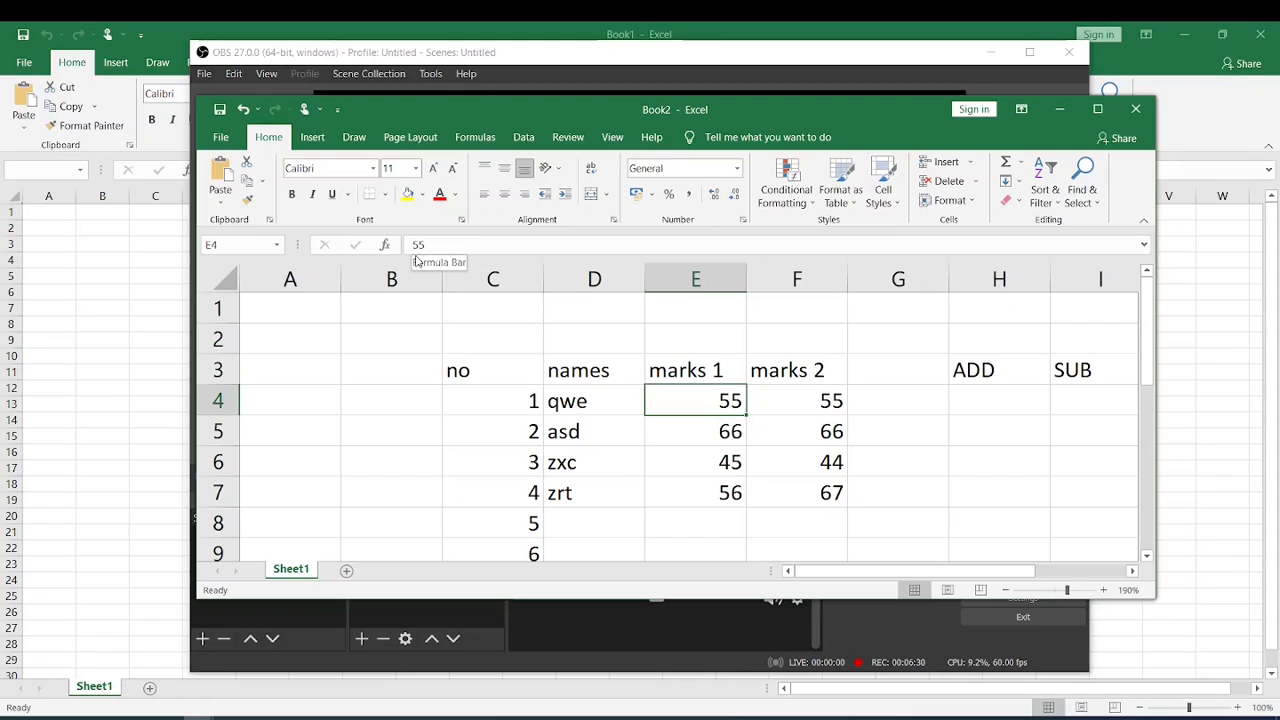
{"action": "left_click", "coordinate": [982, 396]}
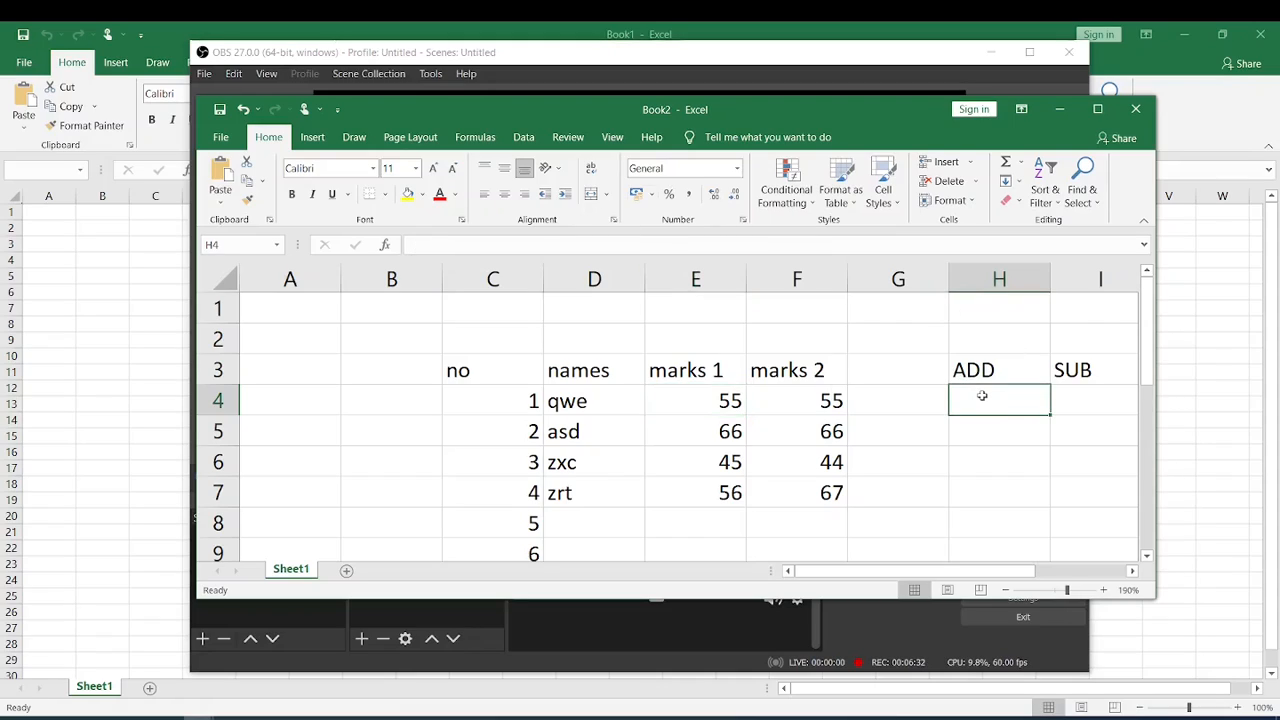
{"action": "left_click", "coordinate": [724, 405]}
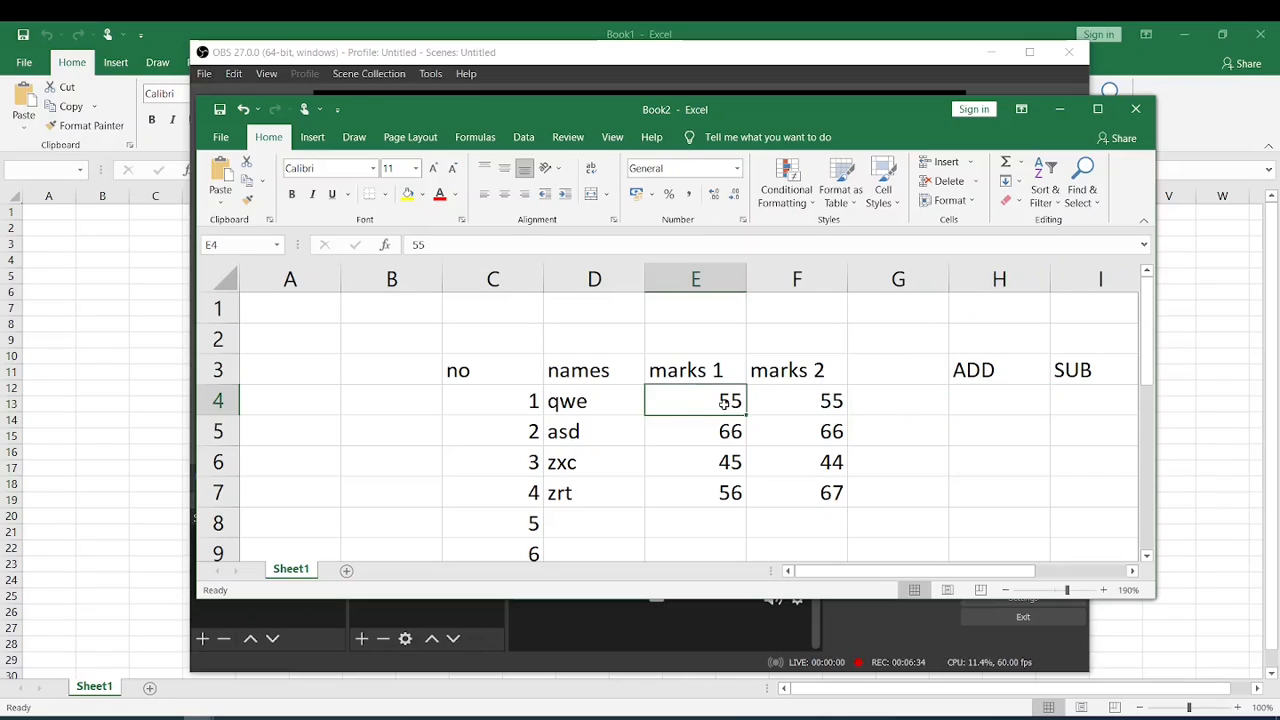
{"action": "left_click", "coordinate": [801, 403]}
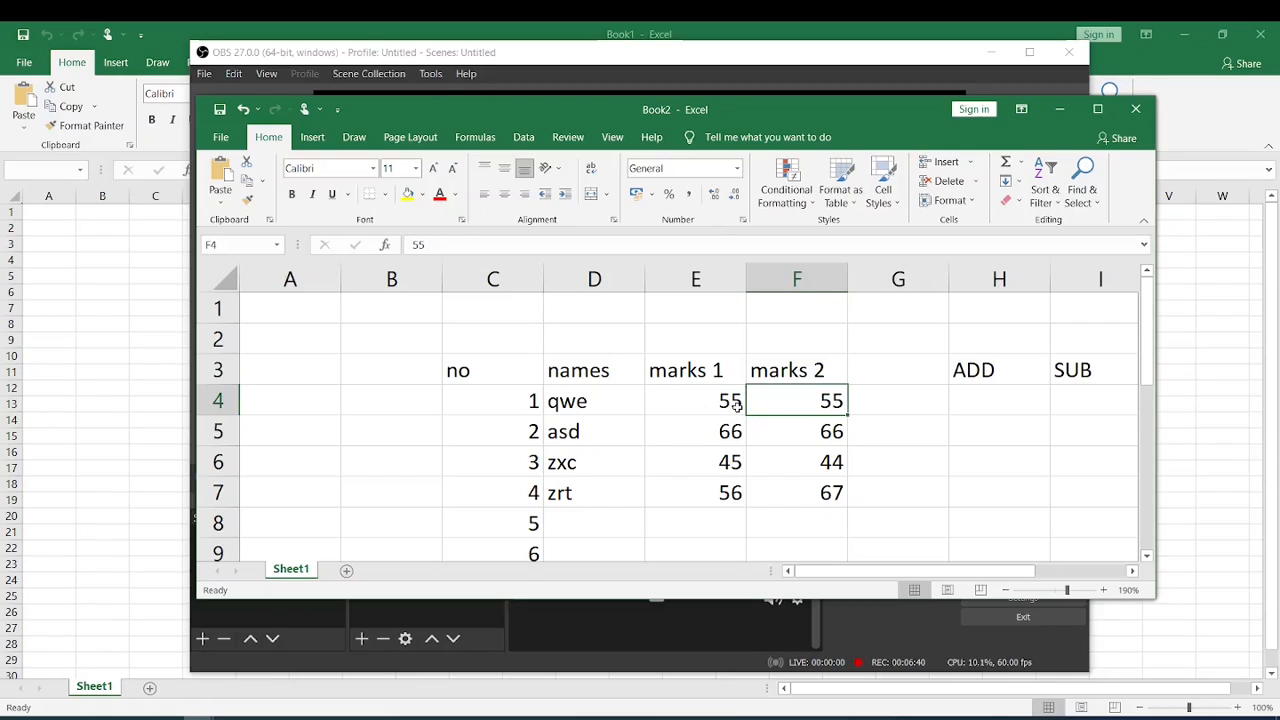
Enter e4+f4 without an equals sign in H4, under the ADD heading.
{"action": "left_click", "coordinate": [977, 390]}
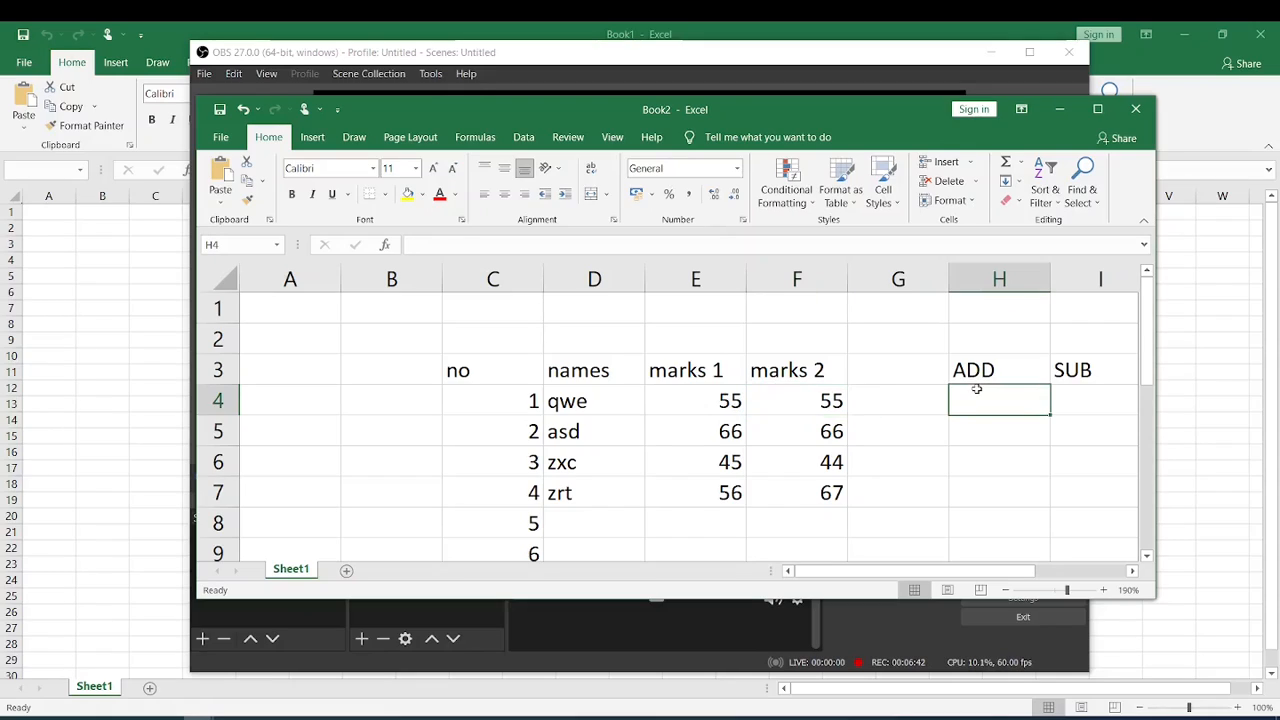
{"action": "type", "text": "e4"}
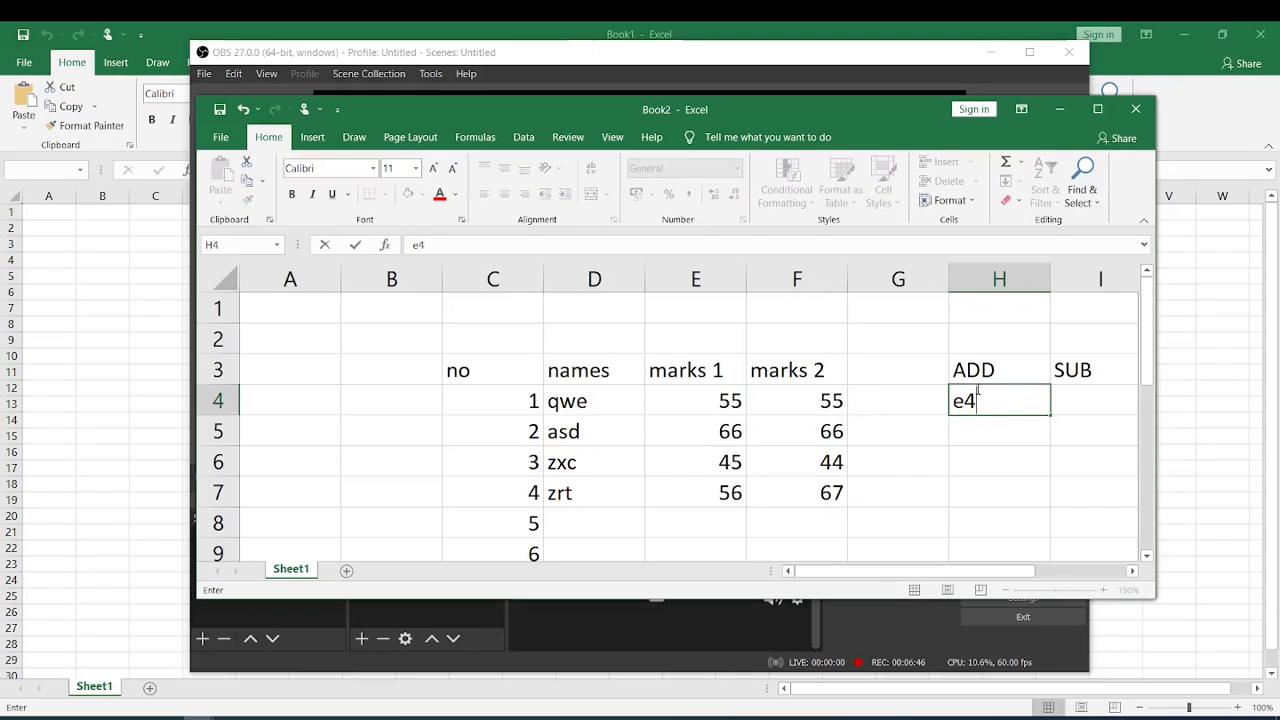
{"action": "type", "text": "+f4"}
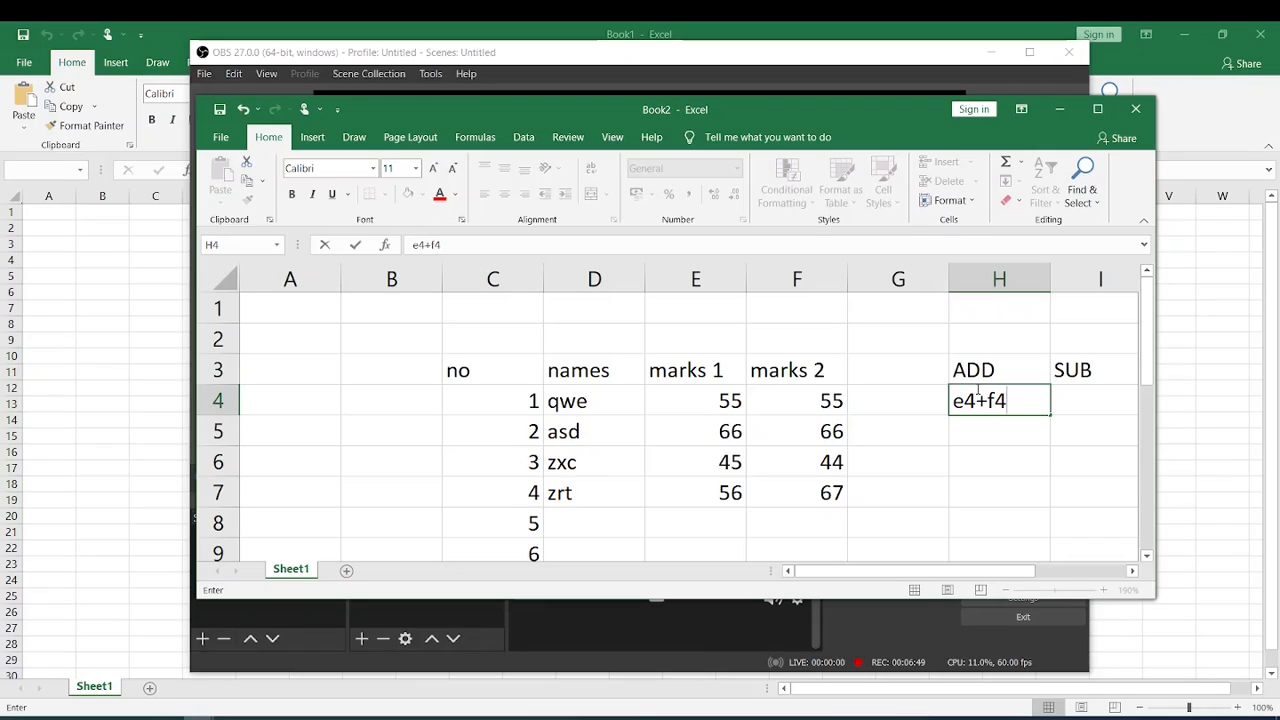
{"action": "key", "text": "Return"}
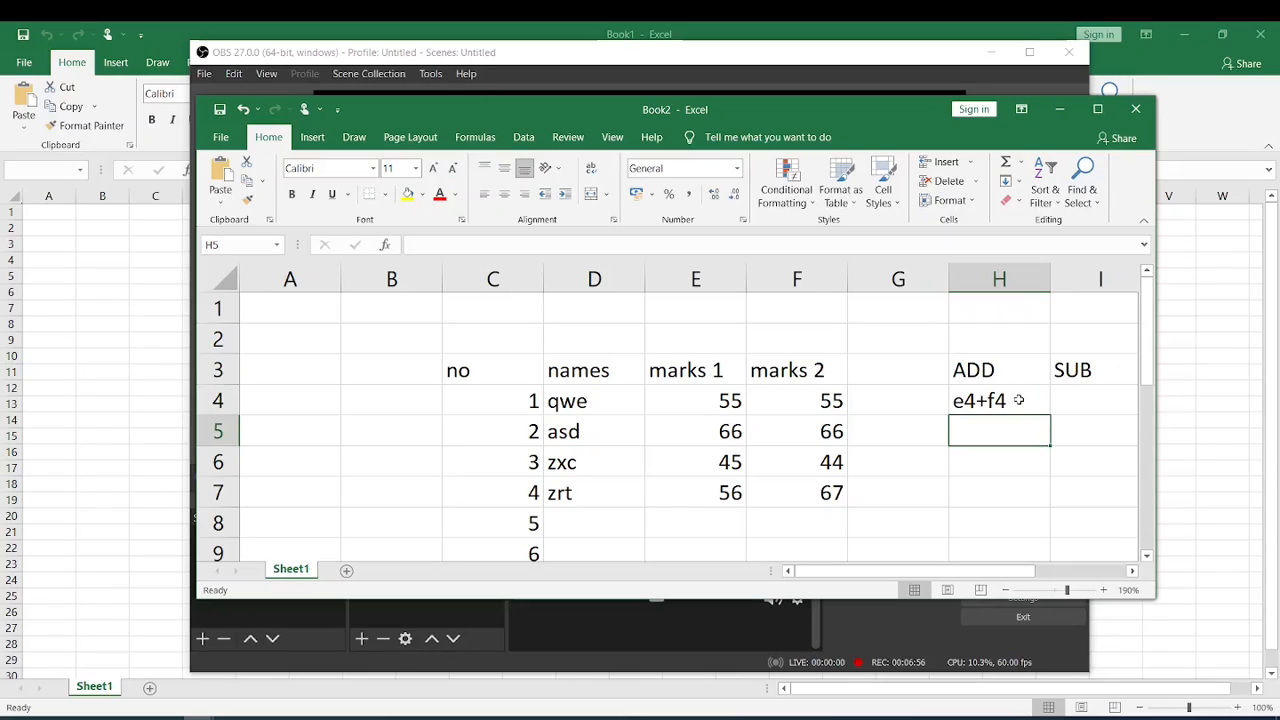
Examine the entry in H4 and compare its cell references with the marks in E4 and F4.
{"action": "left_click", "coordinate": [1016, 400]}
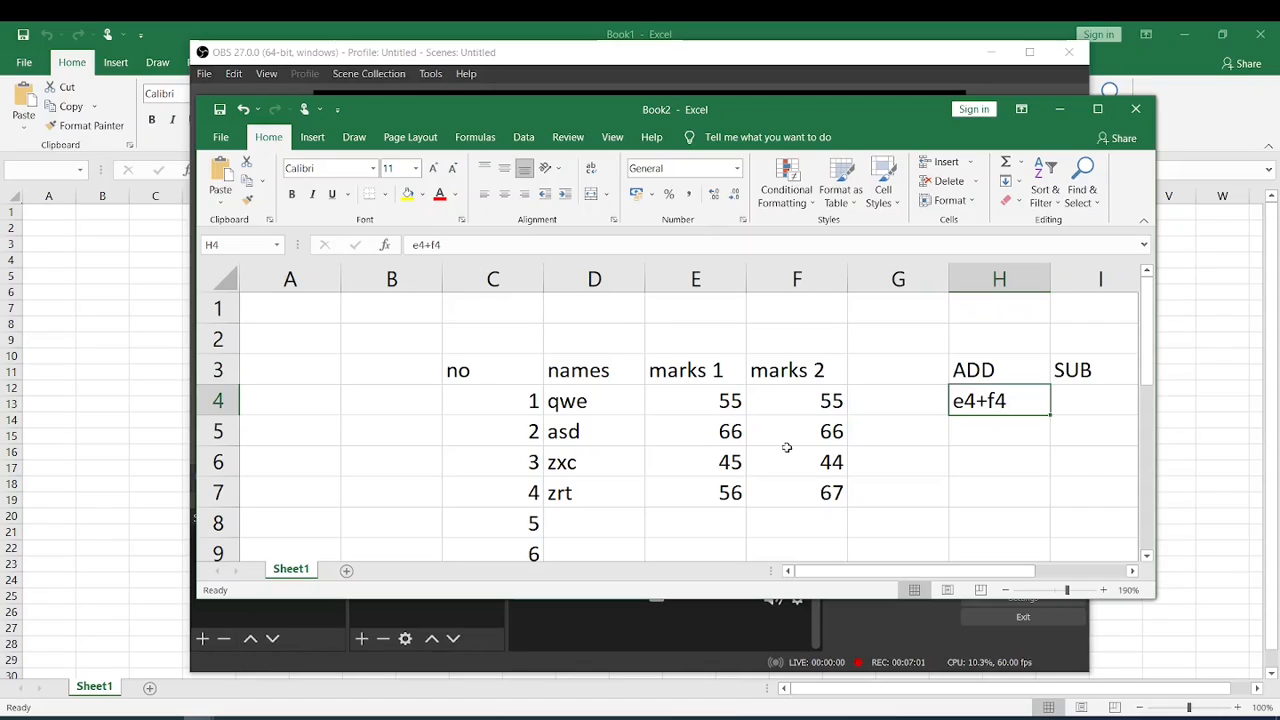
{"action": "left_click", "coordinate": [715, 427]}
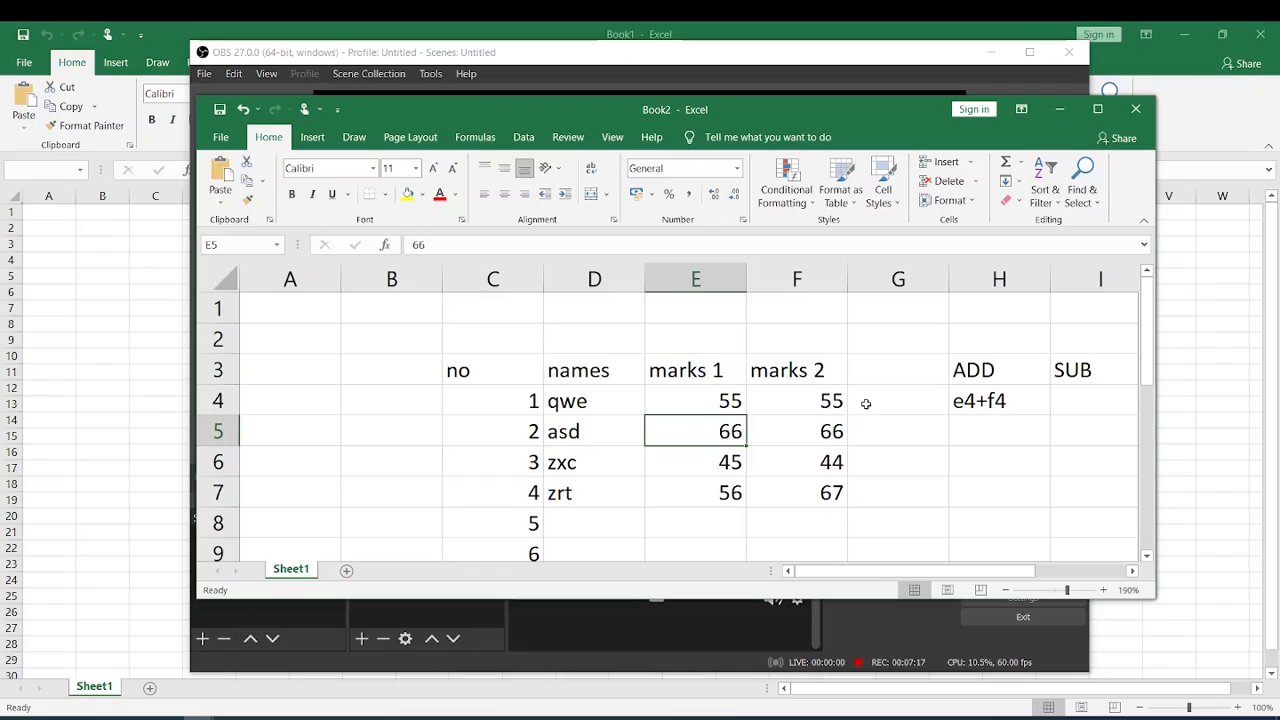
{"action": "left_click", "coordinate": [967, 400]}
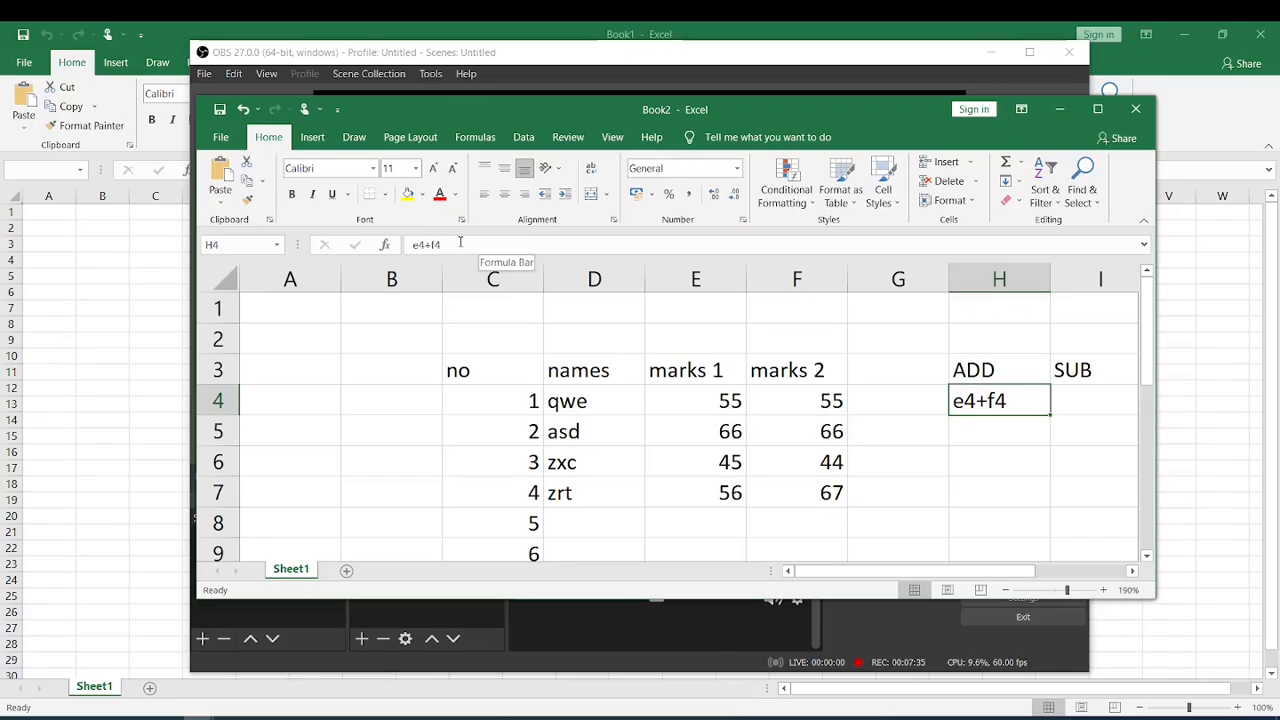
{"action": "key", "text": "Left"}
{"action": "key", "text": "Left"}
{"action": "key", "text": "Left"}
{"action": "key", "text": "Right"}
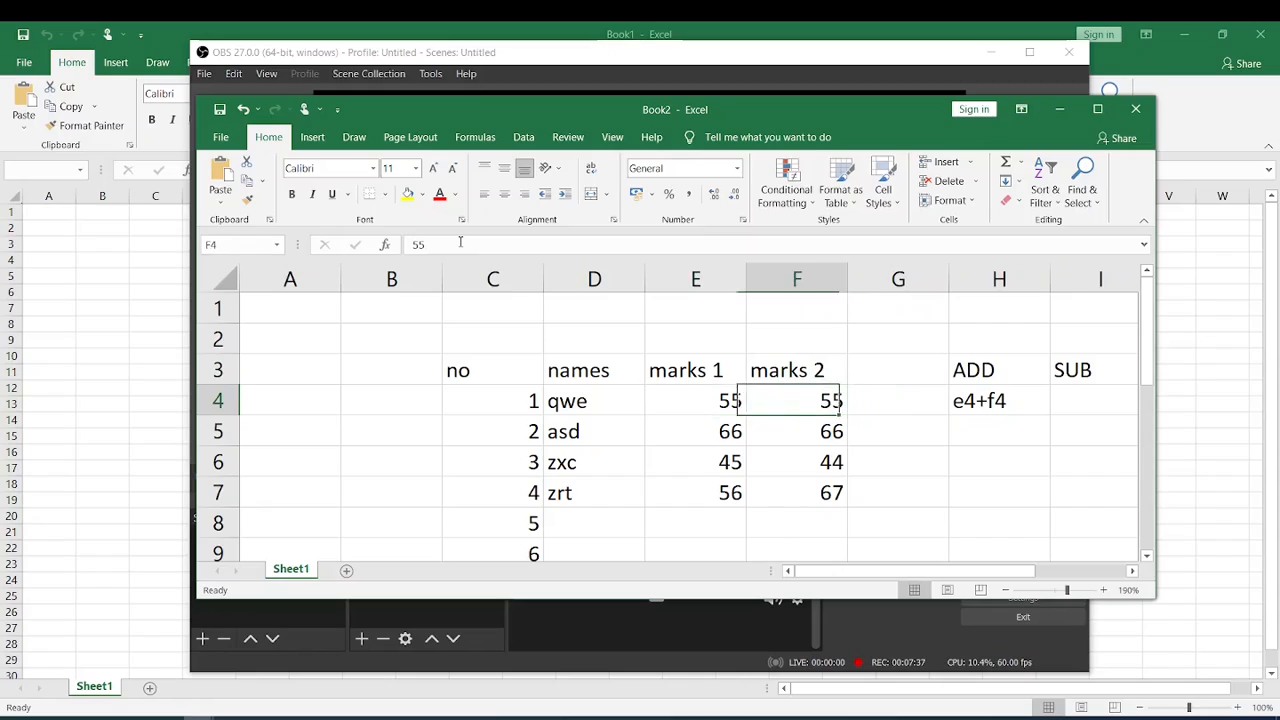
{"action": "key", "text": "Right"}
{"action": "key", "text": "Right"}
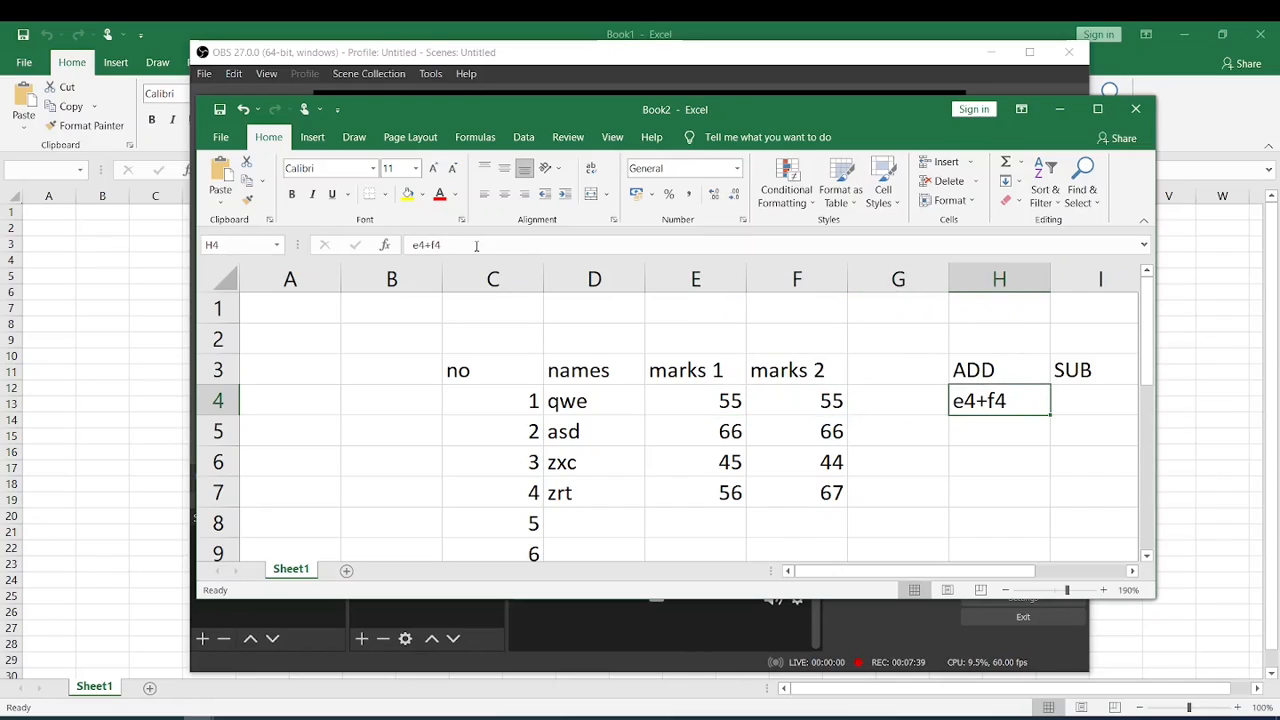
Add an equals sign in front of the H4 entry to make the formula =e4+f4.
{"action": "left_click", "coordinate": [476, 245]}
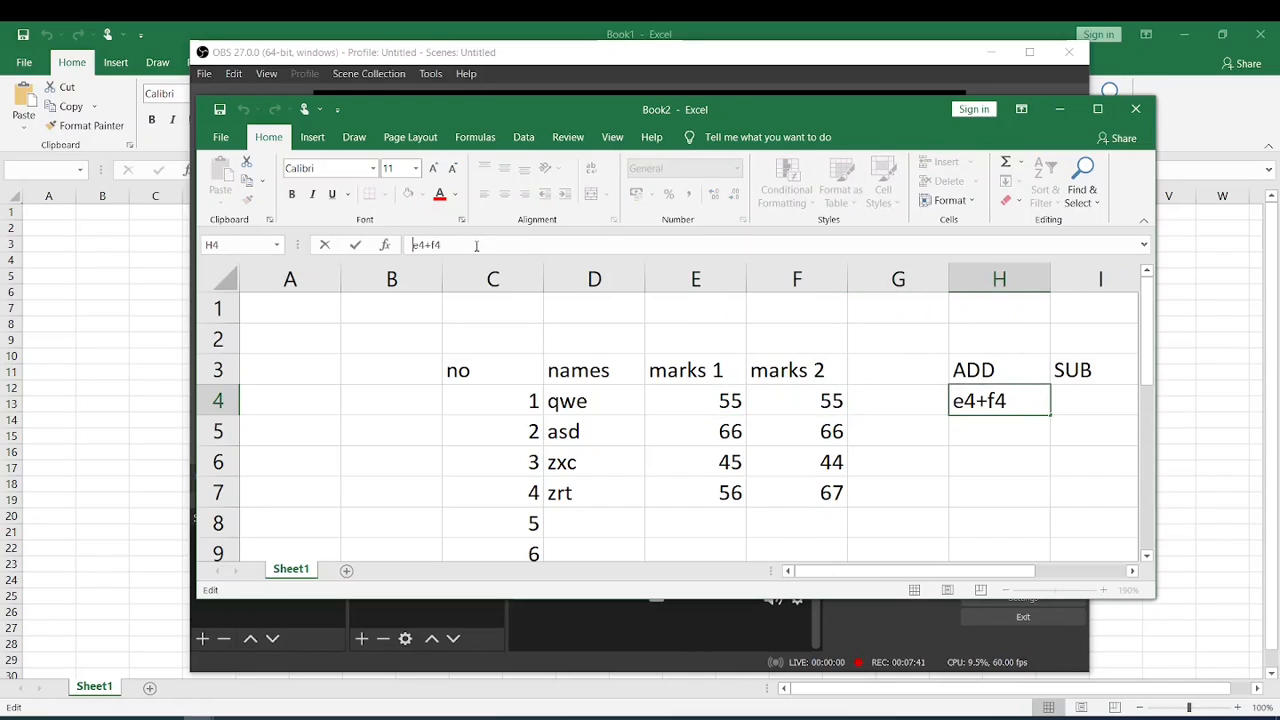
{"action": "key", "text": "Home"}
{"action": "type", "text": "="}
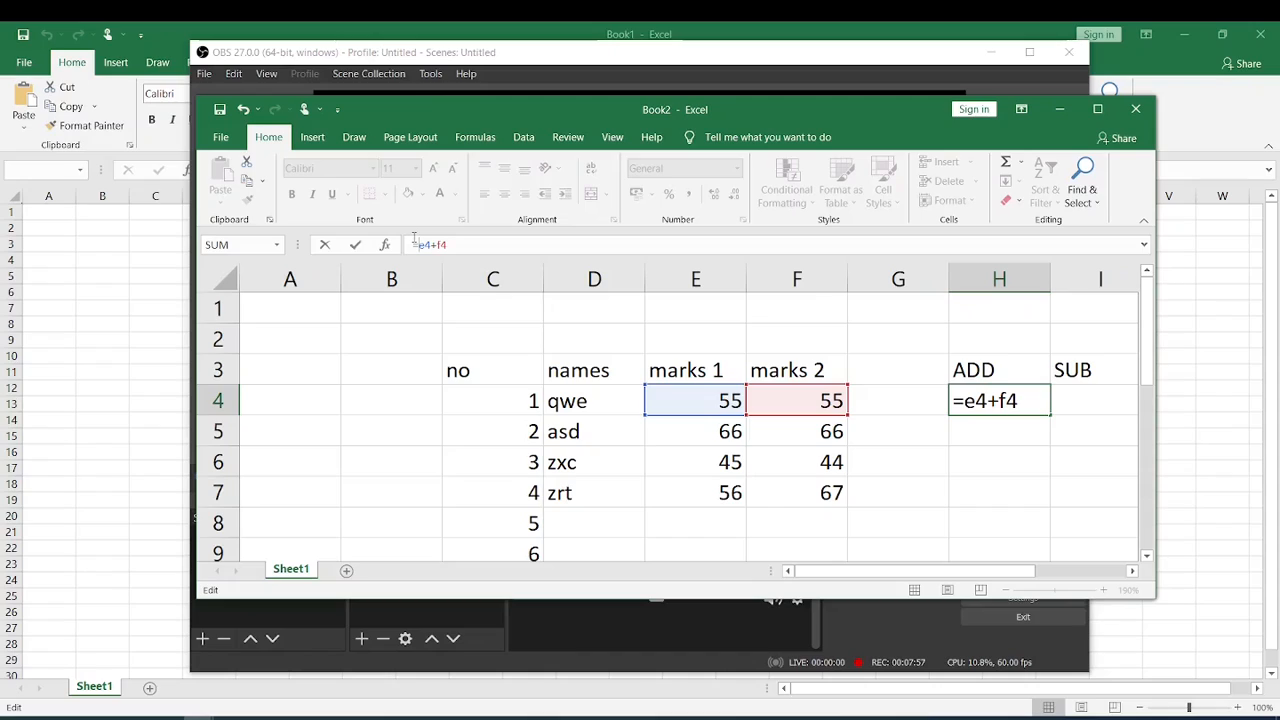
{"action": "key", "text": "Return"}
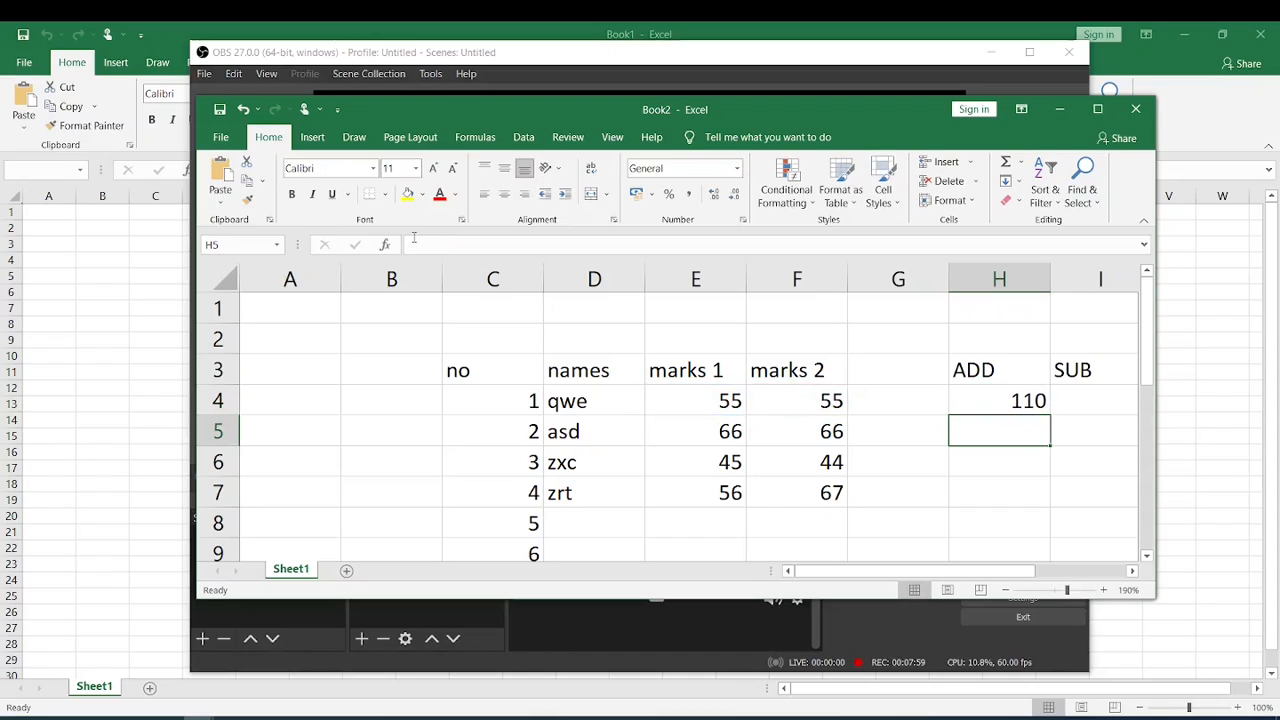
Fill the addition formula from H4 down to H7.
{"action": "left_click", "coordinate": [493, 279]}
{"action": "left_click", "coordinate": [1020, 400]}
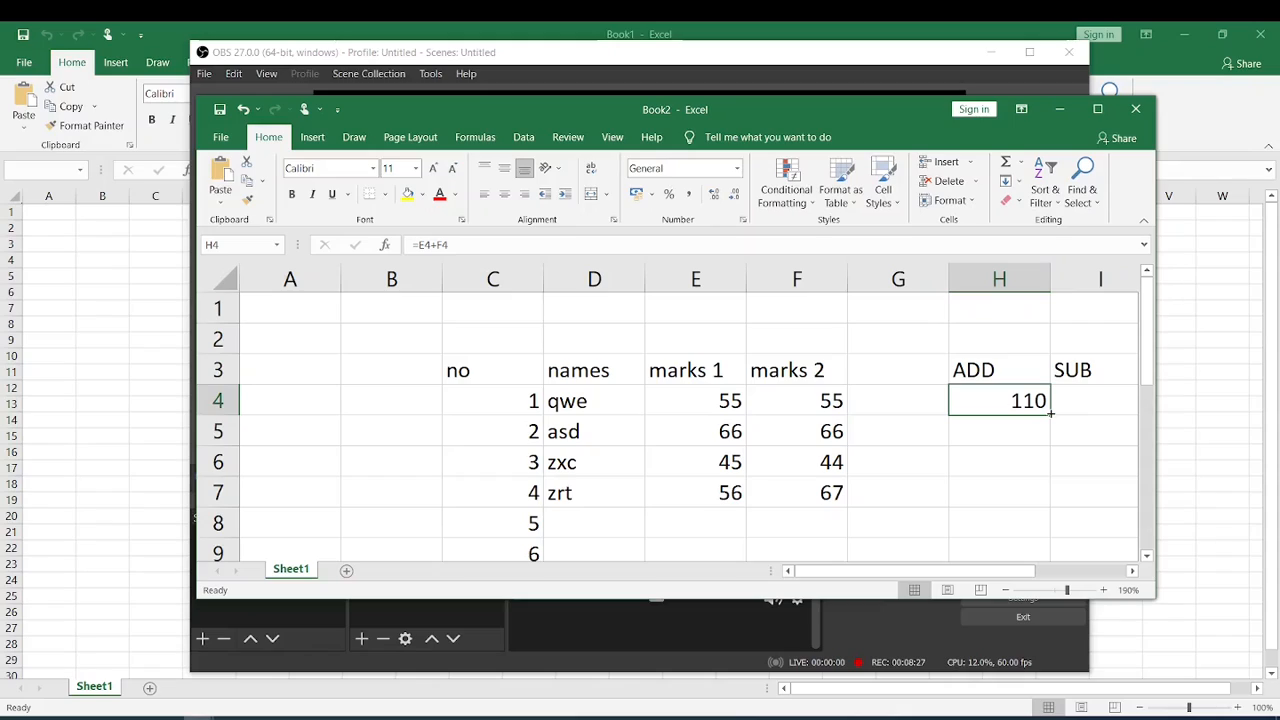
{"action": "left_click_drag", "start_coordinate": [1050, 412], "coordinate": [1048, 510]}
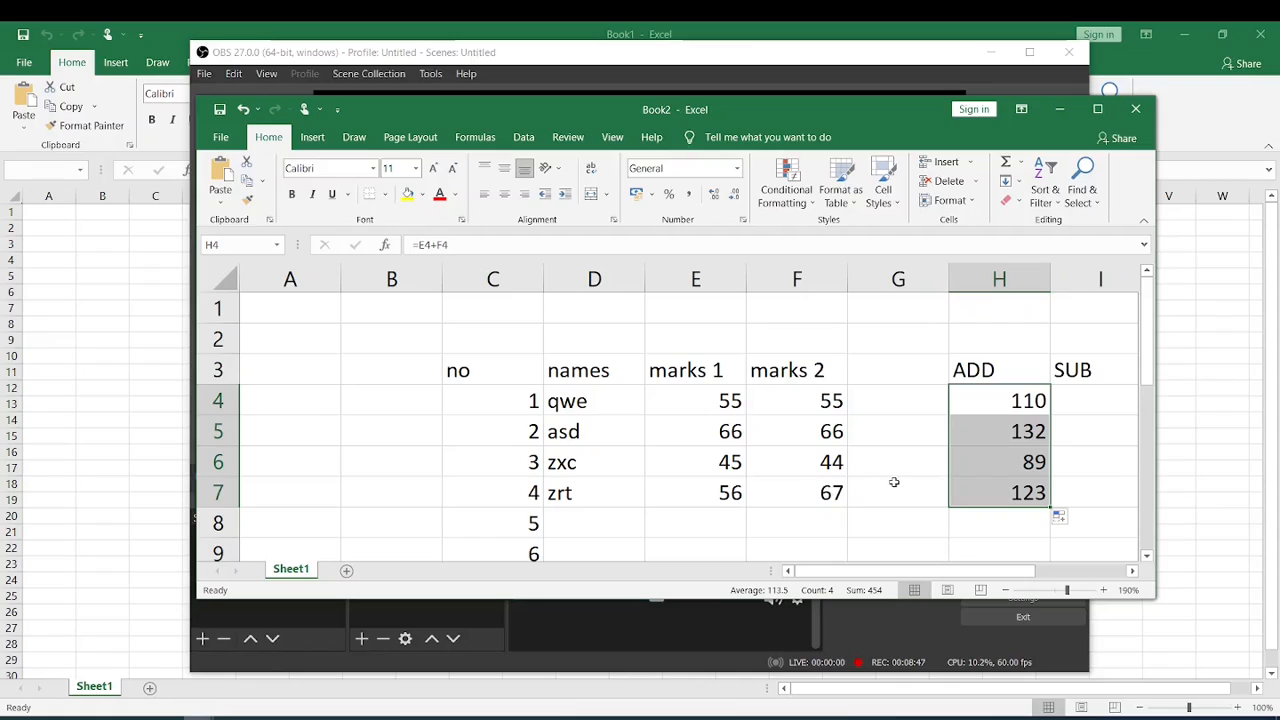
Examine the addition formulas in H6, H7 and H4 and the mark cells each one references.
{"action": "left_click", "coordinate": [969, 458]}
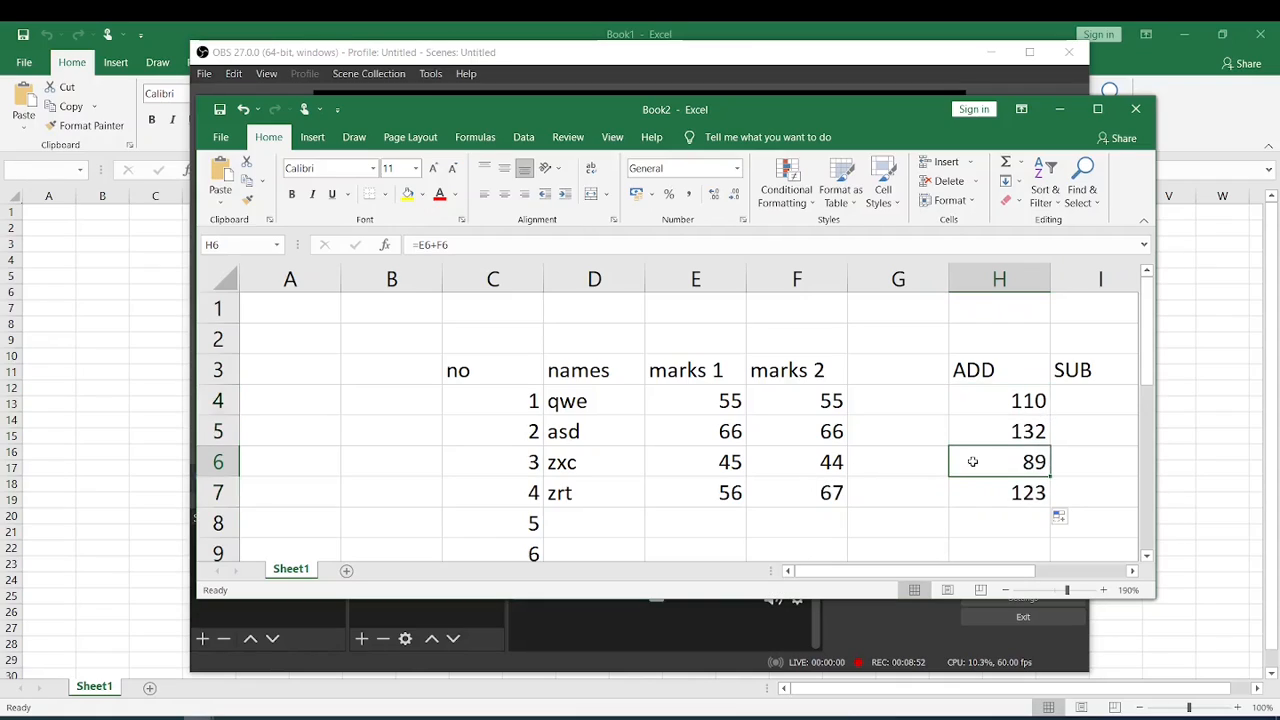
{"action": "left_click", "coordinate": [651, 251]}
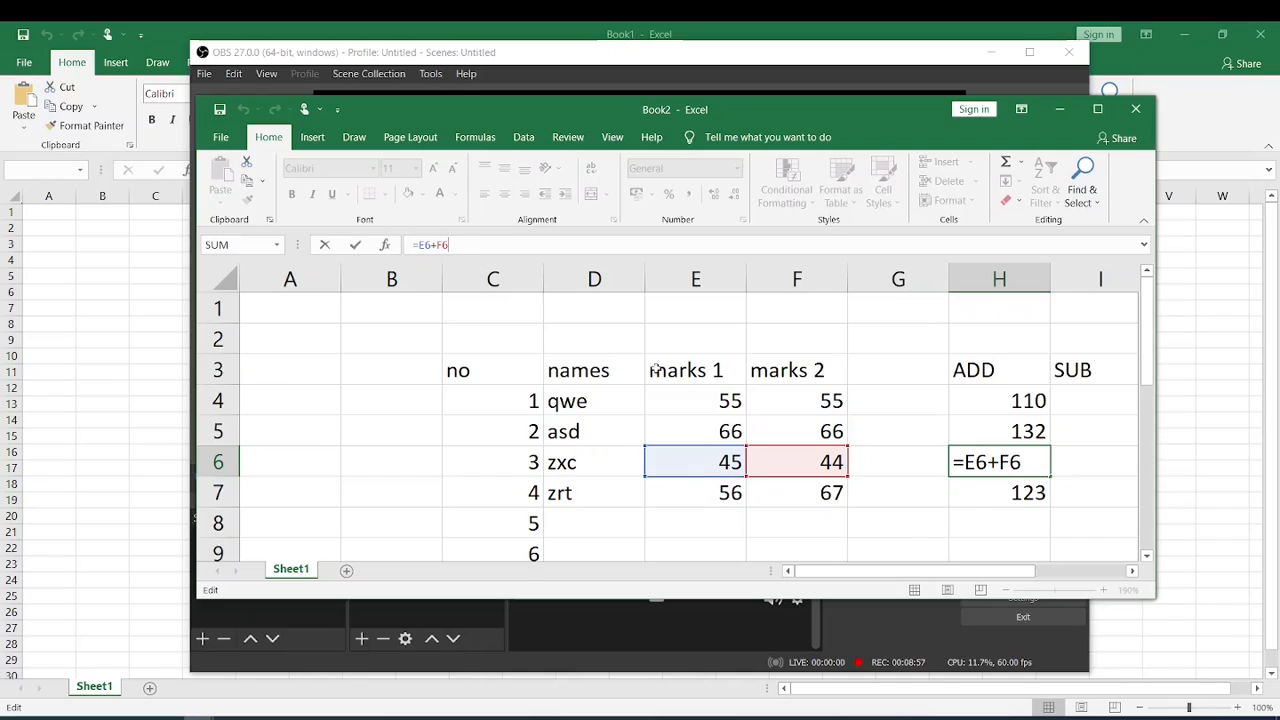
{"action": "key", "text": "Return"}
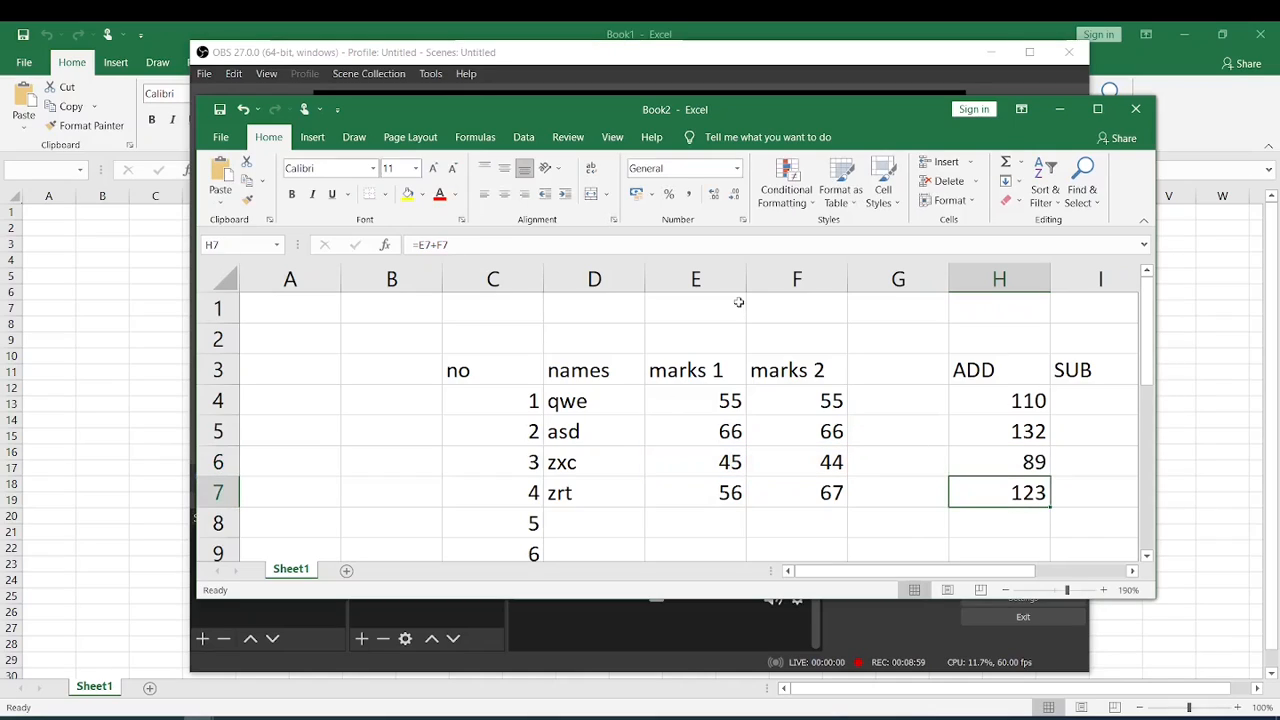
{"action": "left_click", "coordinate": [733, 251]}
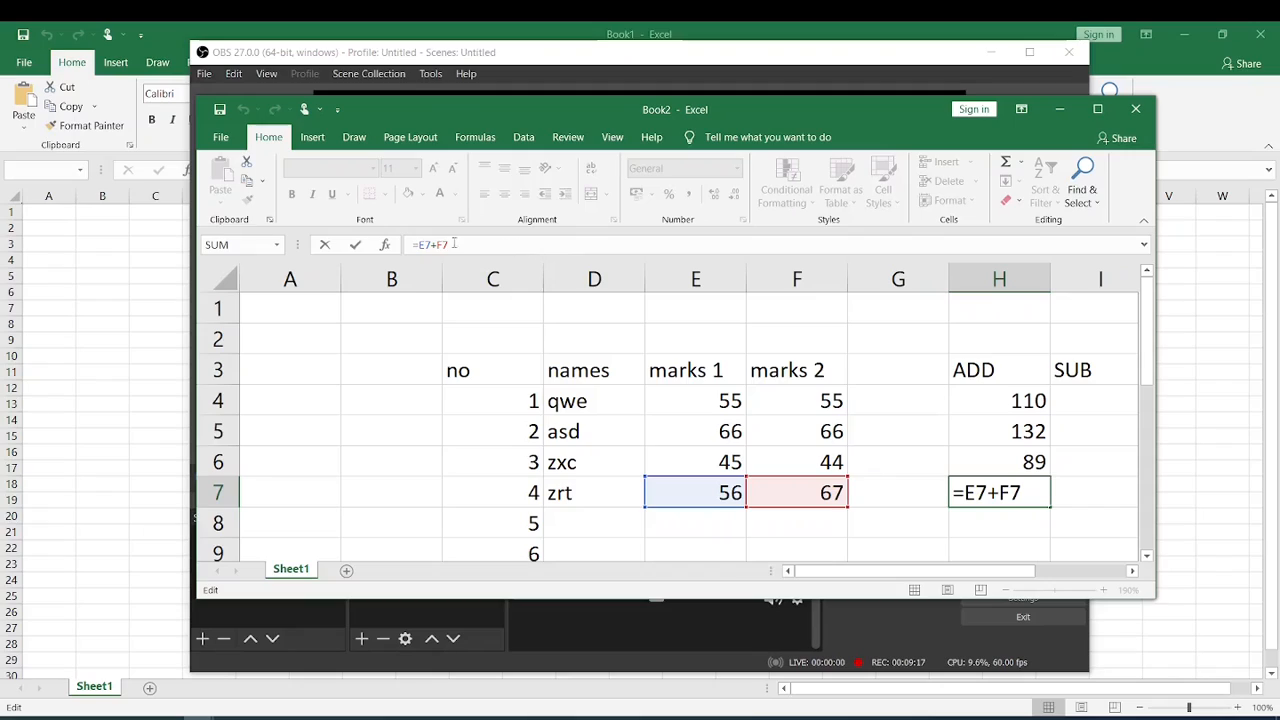
{"action": "left_click", "coordinate": [1028, 407]}
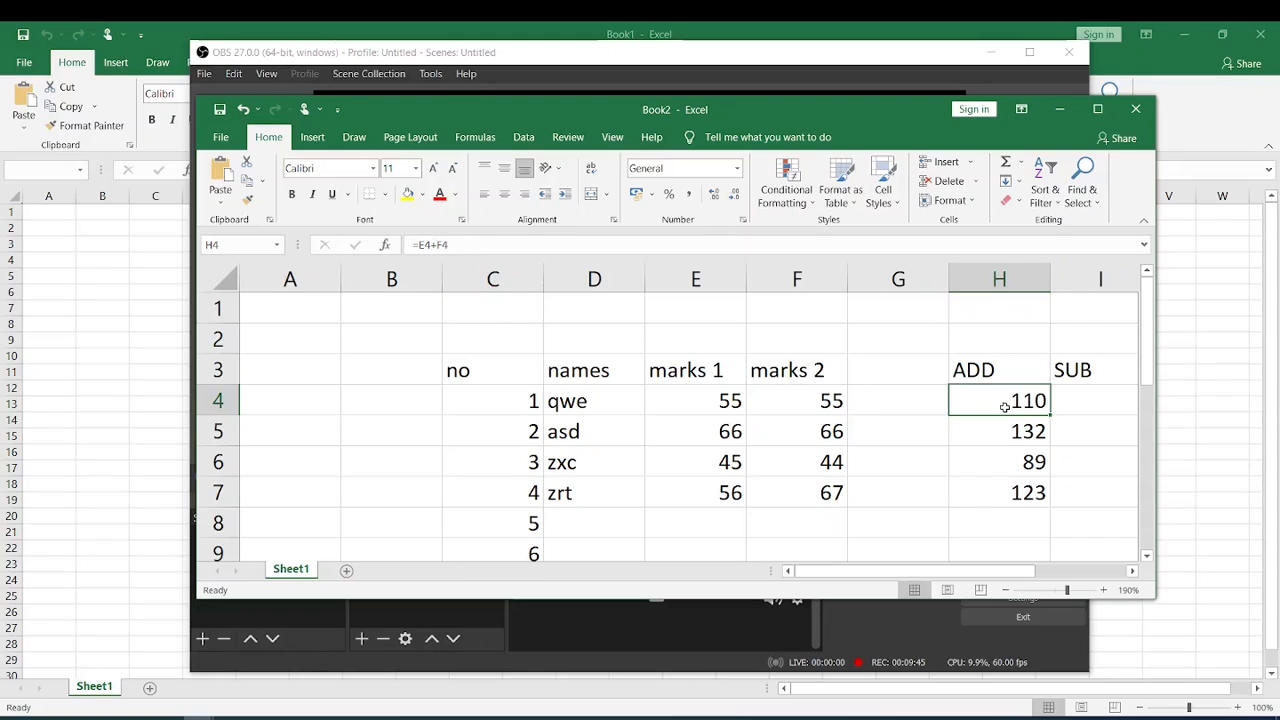
{"action": "left_click", "coordinate": [563, 244]}
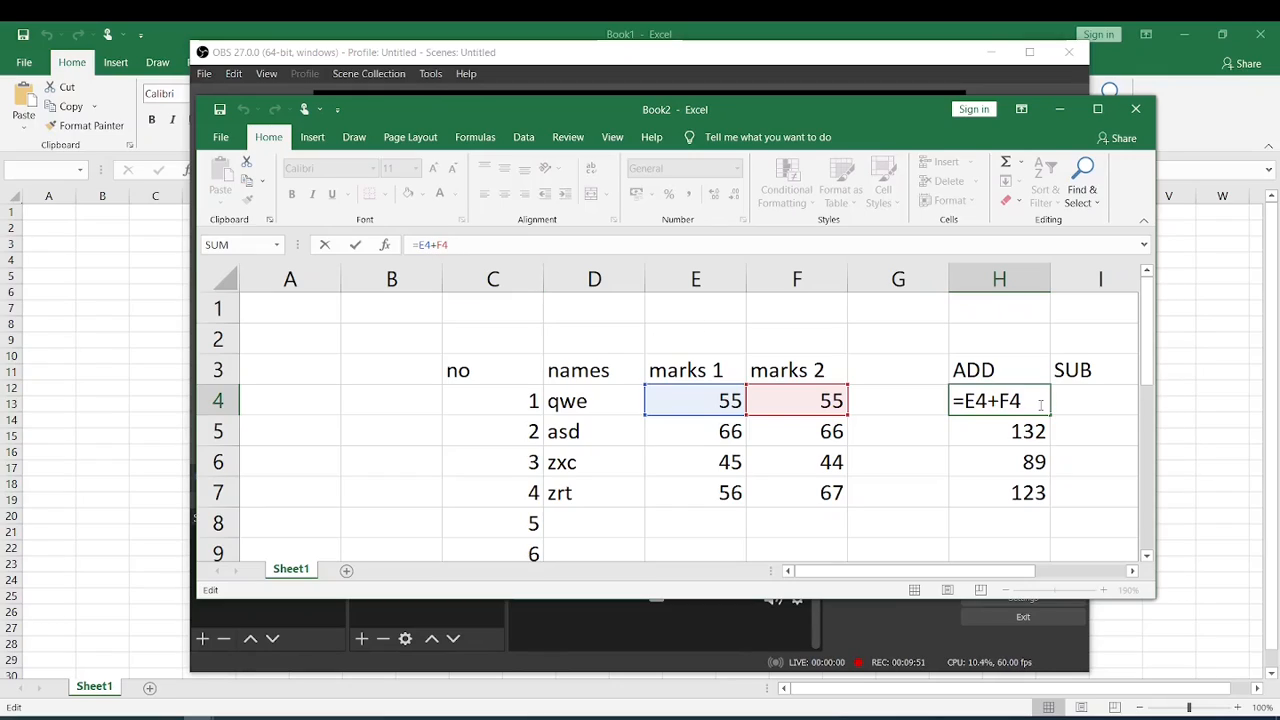
{"action": "scroll", "coordinate": [1005, 403], "scroll_direction": "down", "scroll_amount": 2}
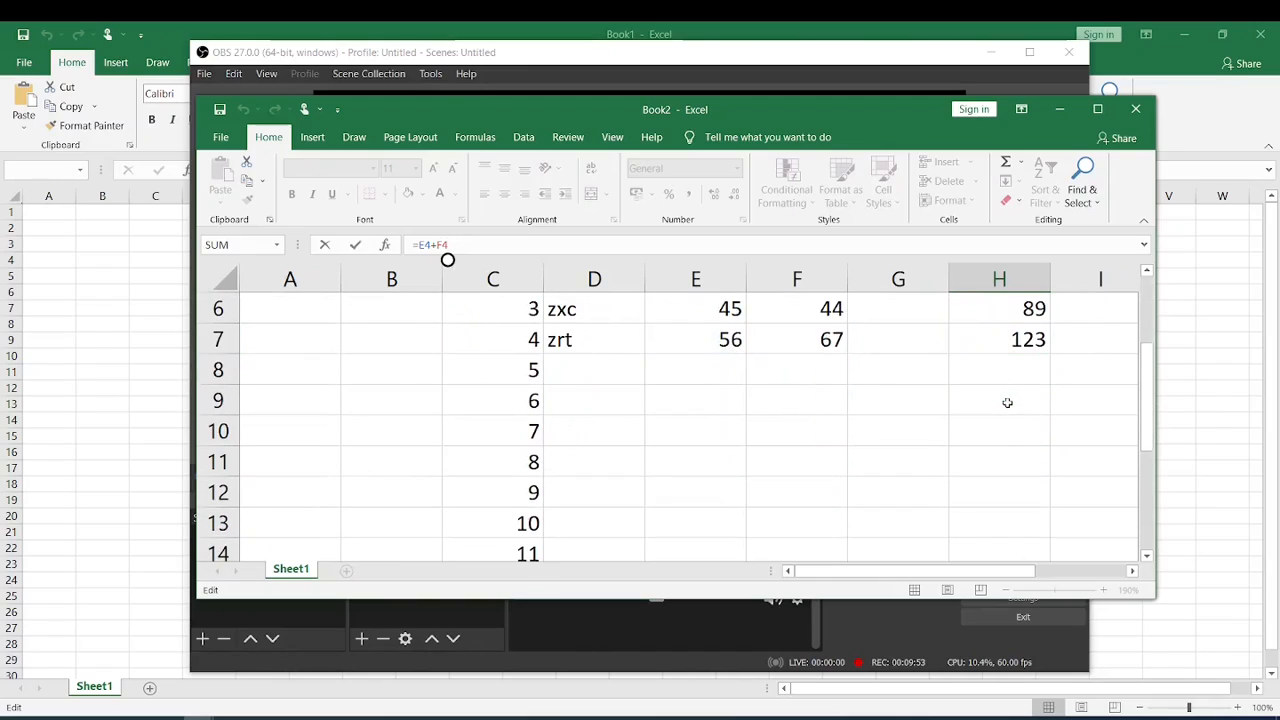
{"action": "scroll", "coordinate": [513, 431], "scroll_direction": "up", "scroll_amount": 2}
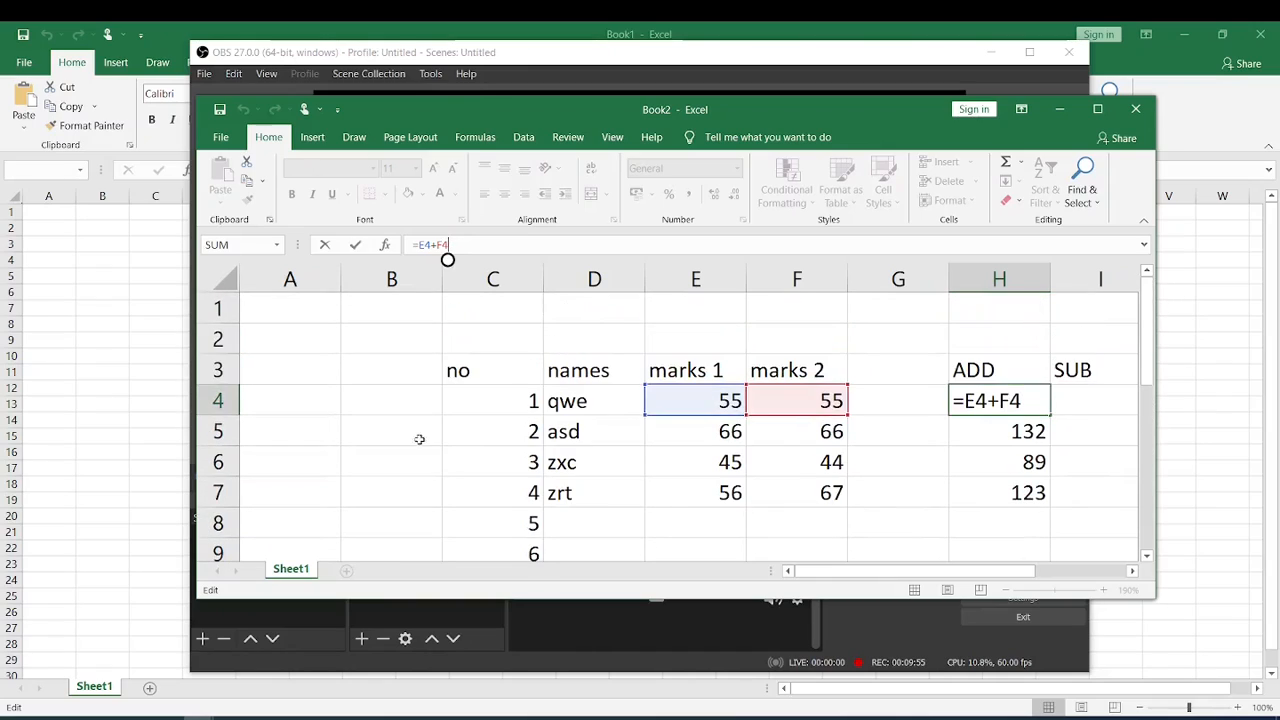
Enter the label Relative in A6 and the label Fixed in A7.
{"action": "left_click", "coordinate": [281, 457]}
{"action": "type", "text": "Re"}
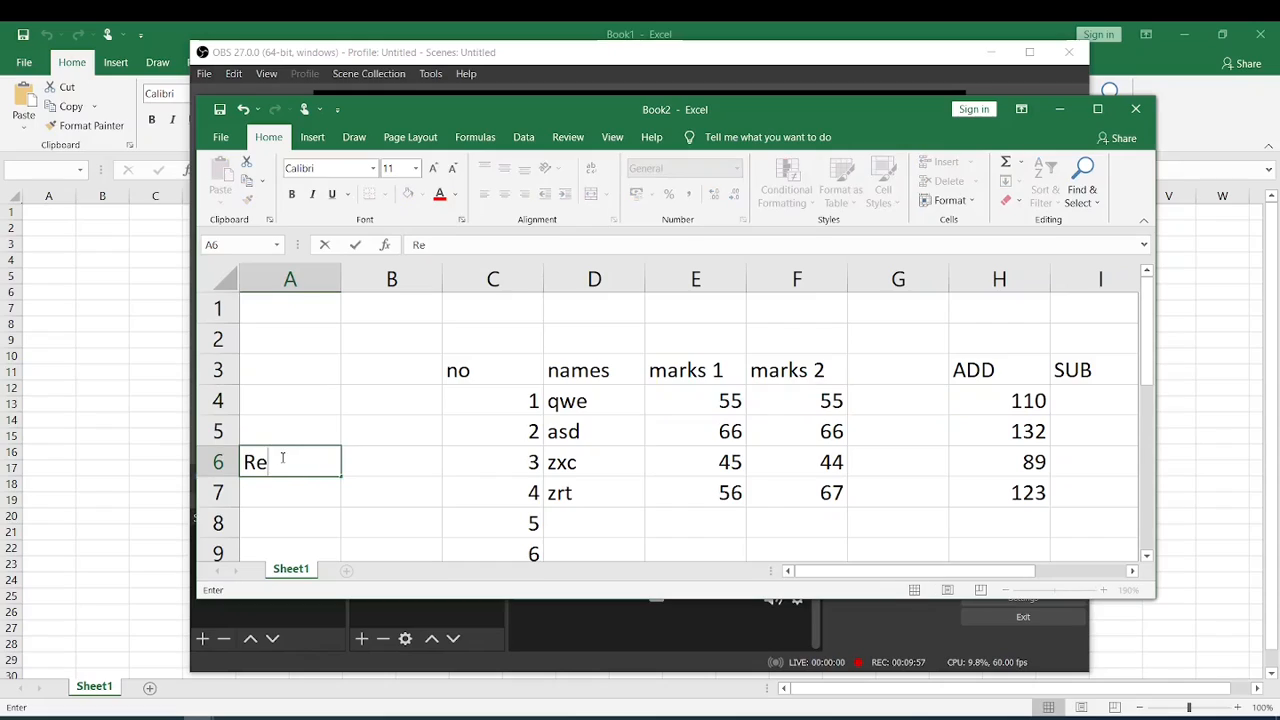
{"action": "type", "text": "lative"}
{"action": "key", "text": "Return"}
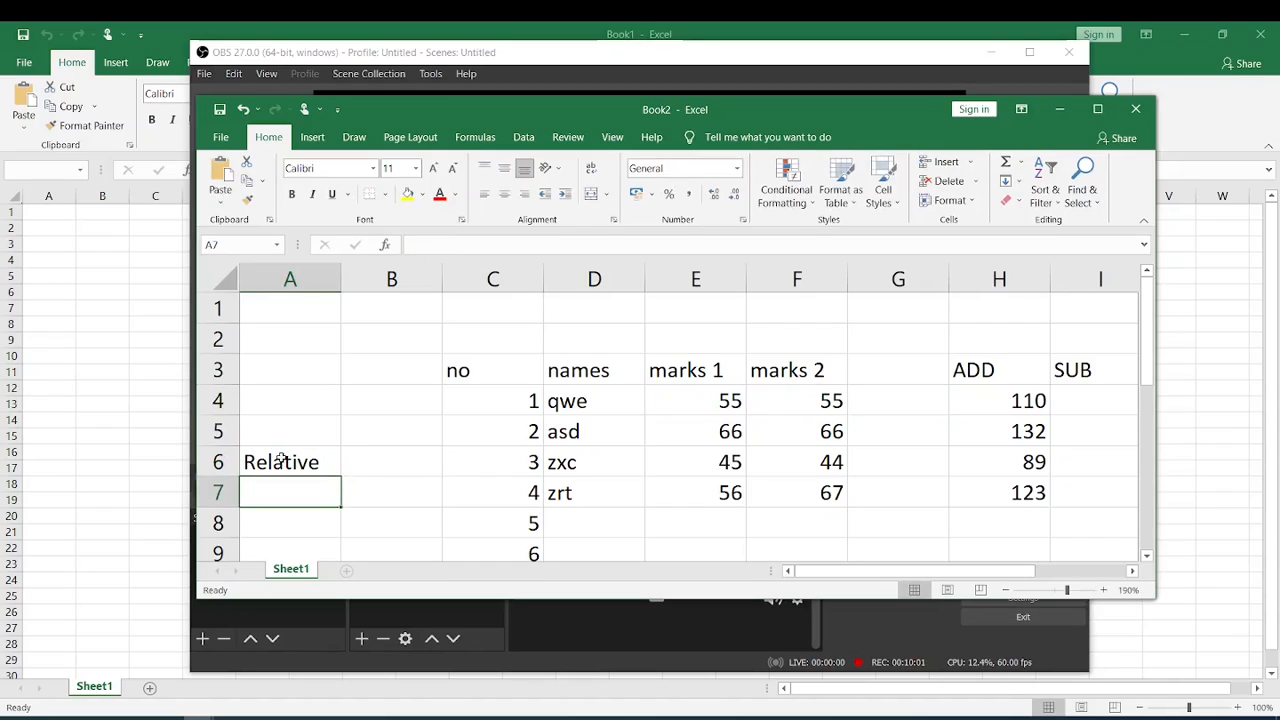
{"action": "type", "text": "Fixed"}
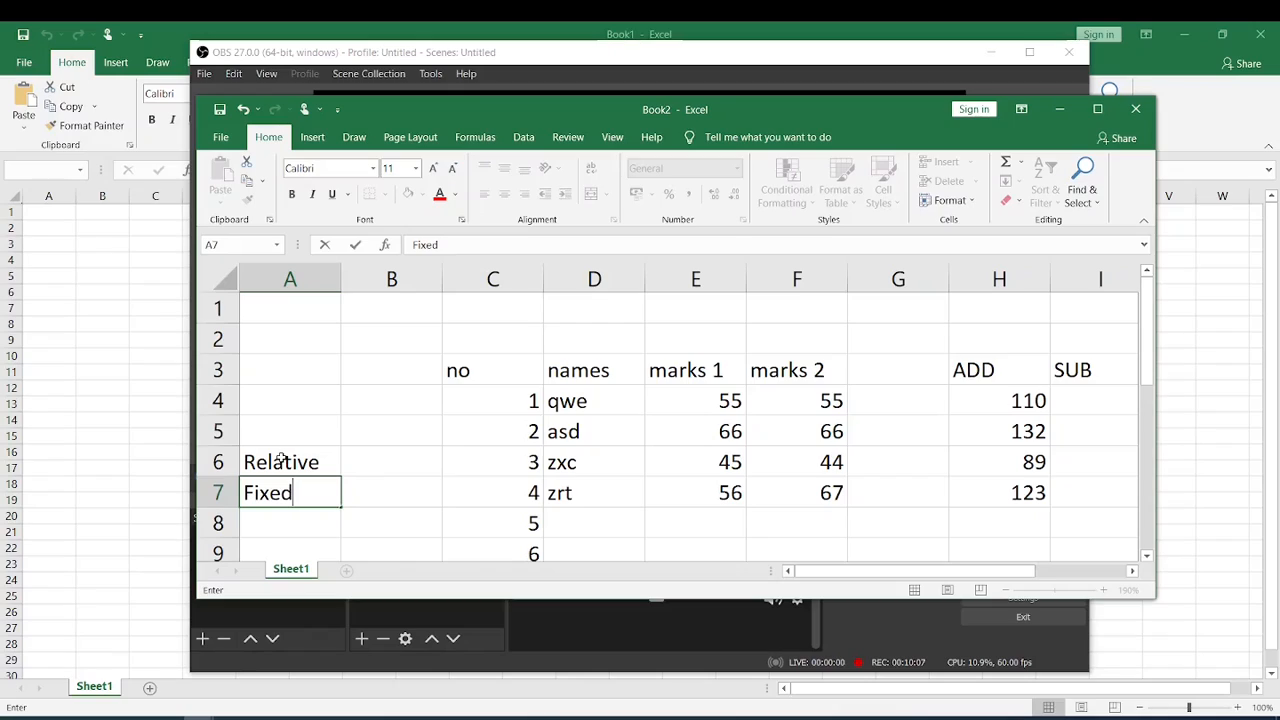
{"action": "key", "text": "Return"}
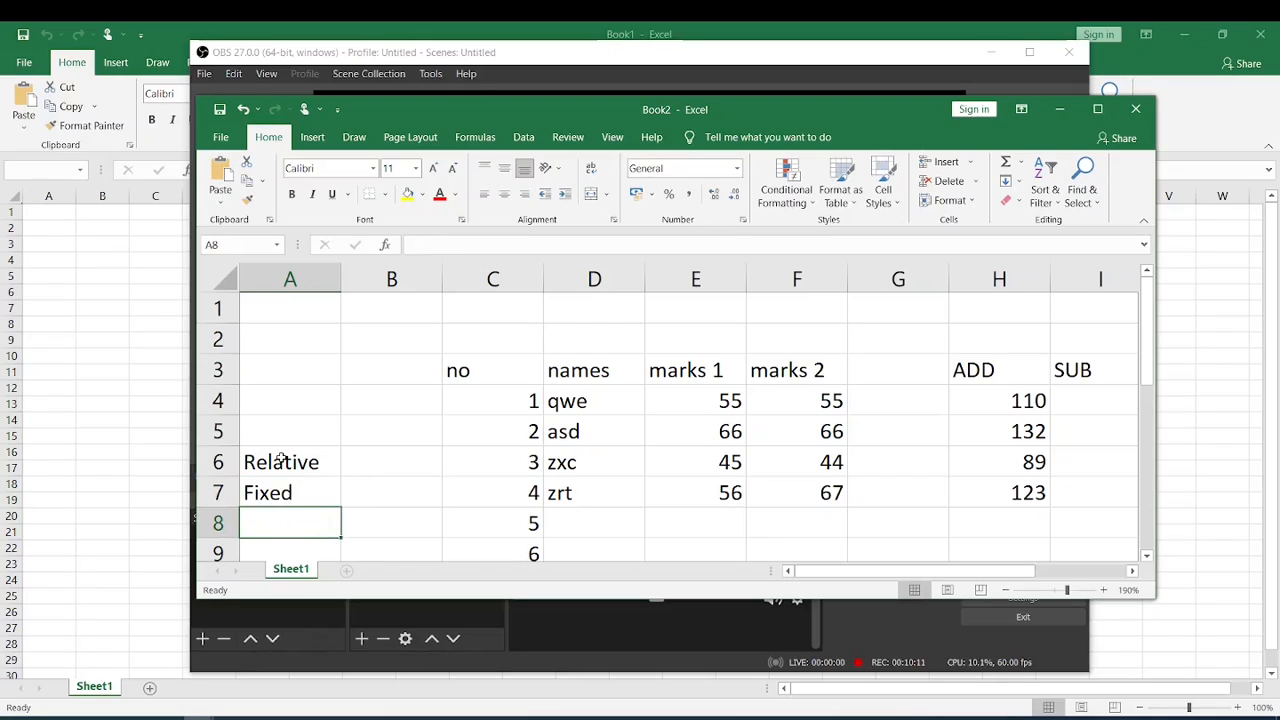
Replace the label in A7 with Absolute and enter mixed in A8.
{"action": "key", "text": "Up"}
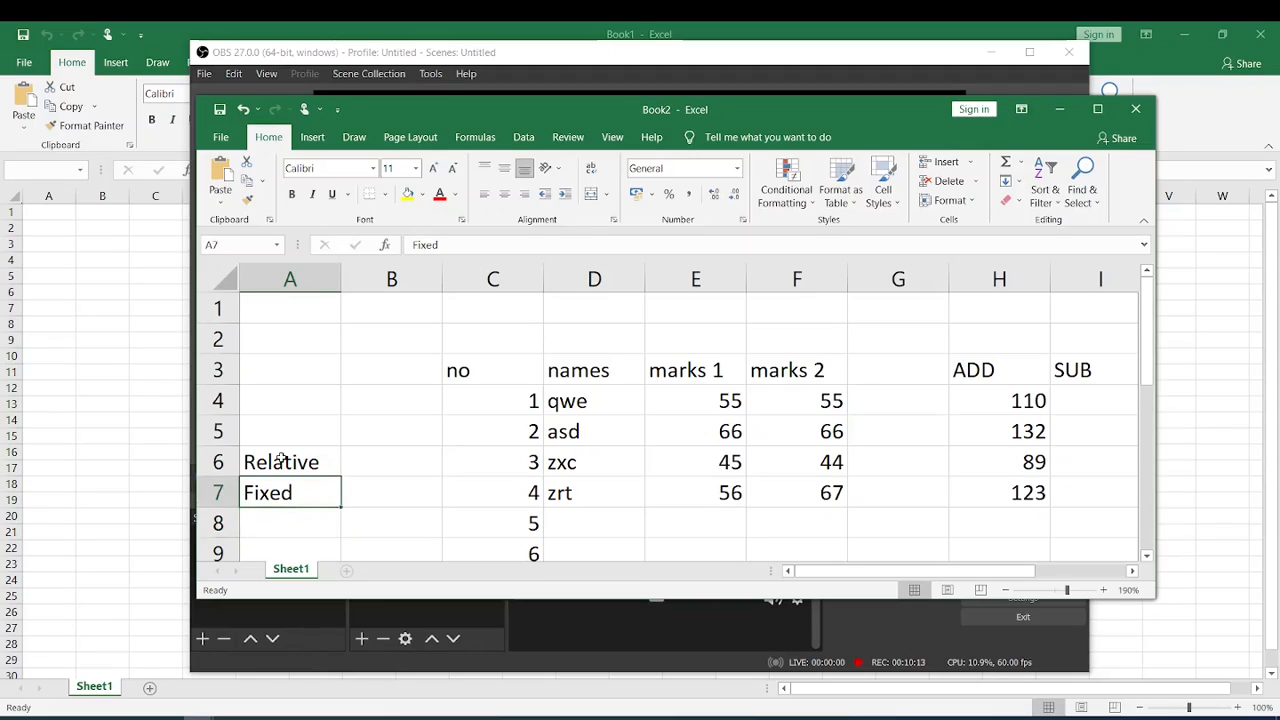
{"action": "type", "text": "aBSOLUTE"}
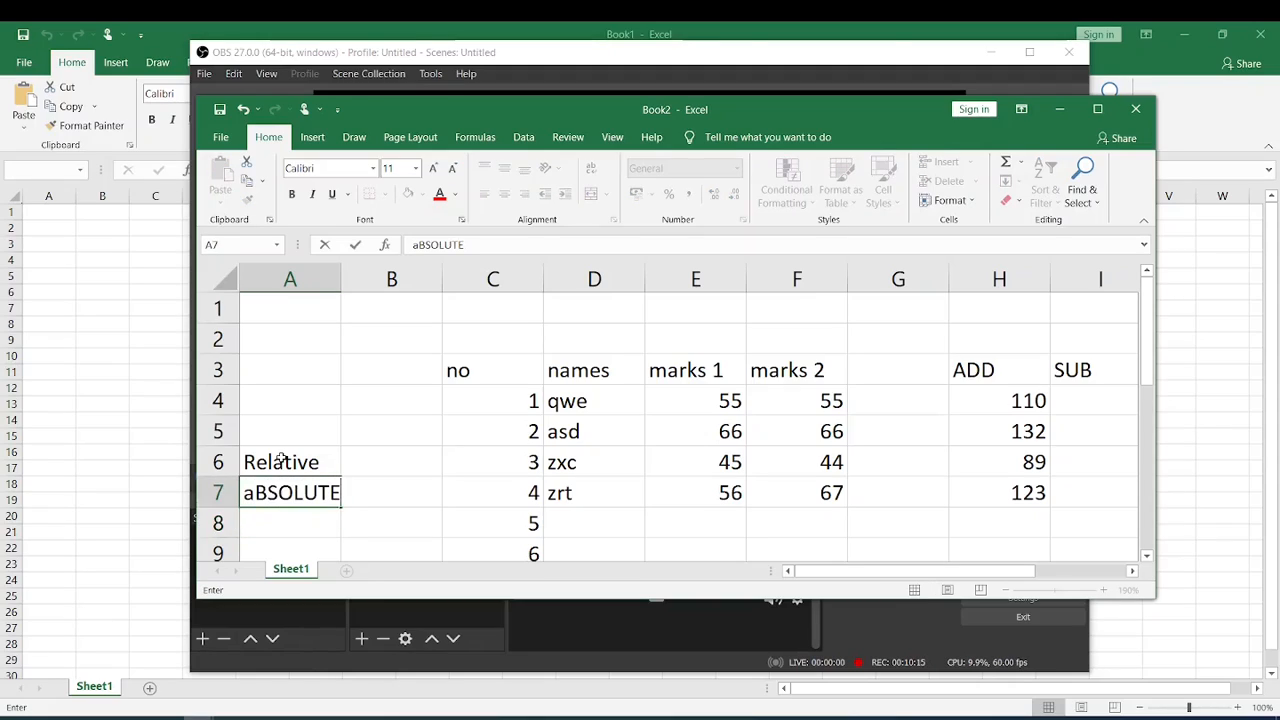
{"action": "key", "text": "Return"}
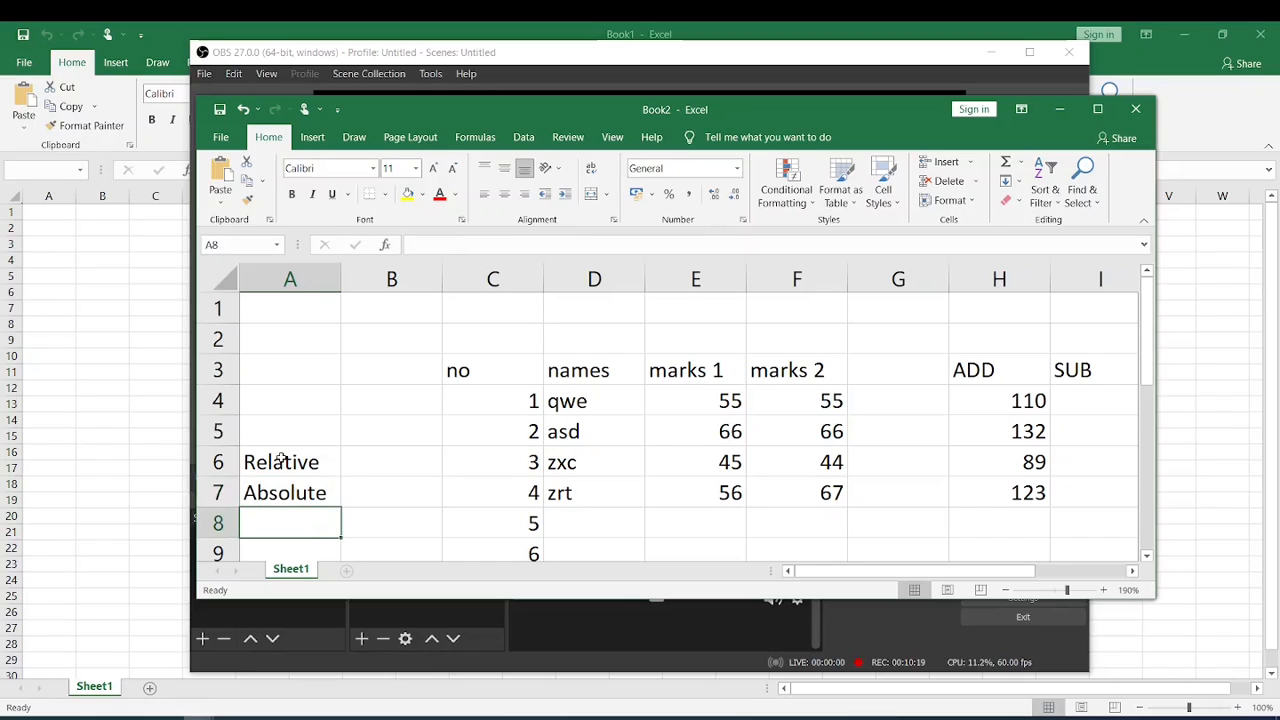
{"action": "type", "text": "mixed"}
{"action": "key", "text": "Return"}
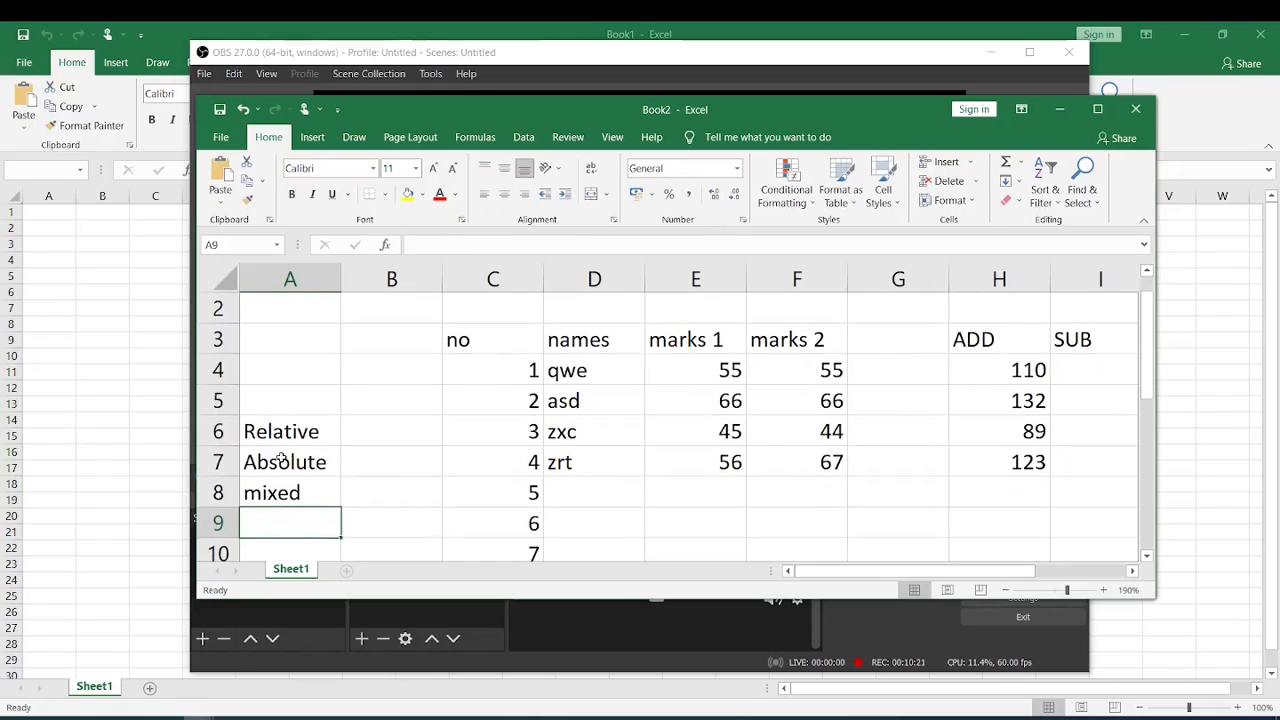
{"action": "key", "text": "Up"}
{"action": "key", "text": "Up"}
{"action": "key", "text": "Down"}
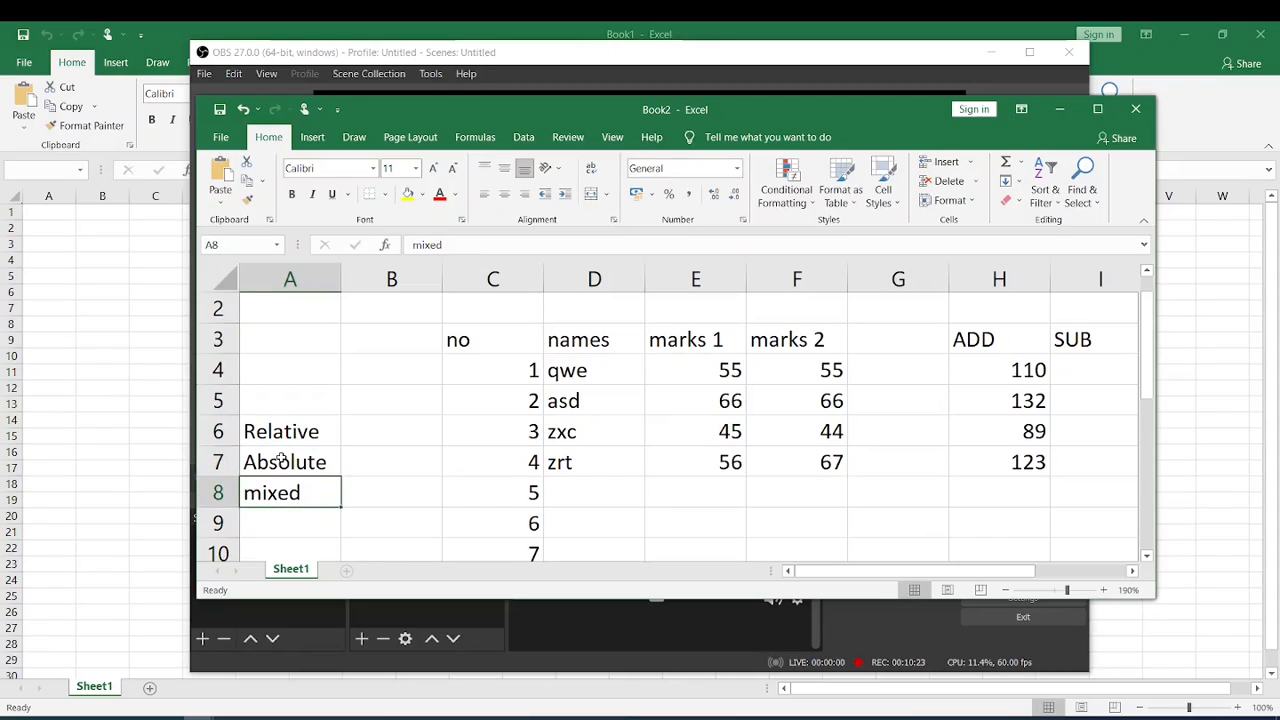
{"action": "key", "text": "Up"}
{"action": "key", "text": "Up"}
{"action": "key", "text": "Down"}
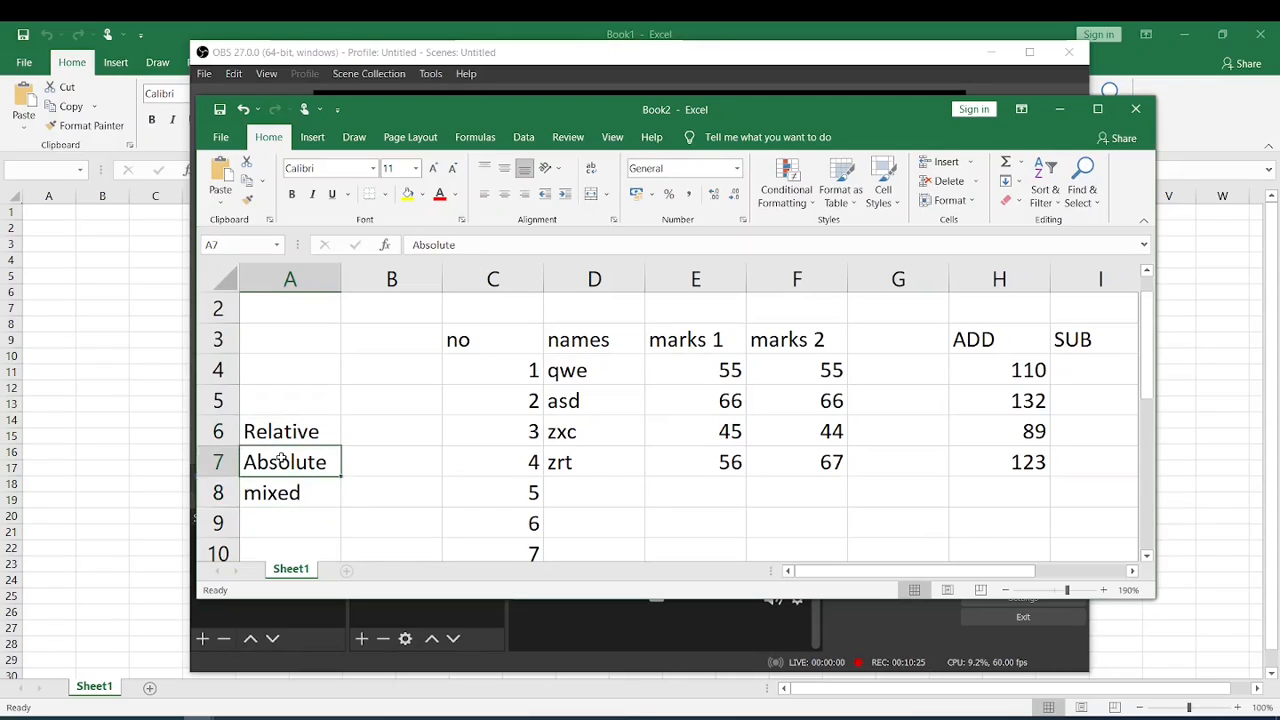
Enter the example references A4,d3,i-21 in B6 beside the Relative label.
{"action": "key", "text": "Down"}
{"action": "key", "text": "Right"}
{"action": "key", "text": "Up"}
{"action": "key", "text": "Up"}
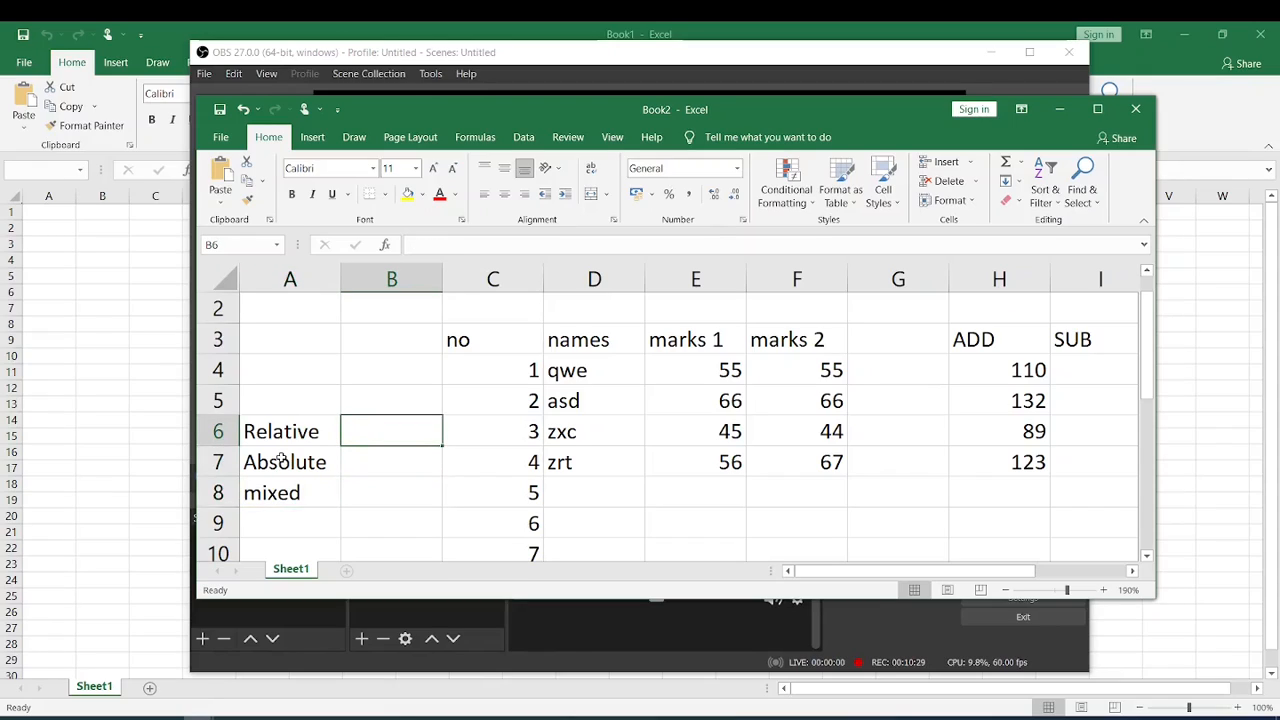
{"action": "type", "text": "A4,"}
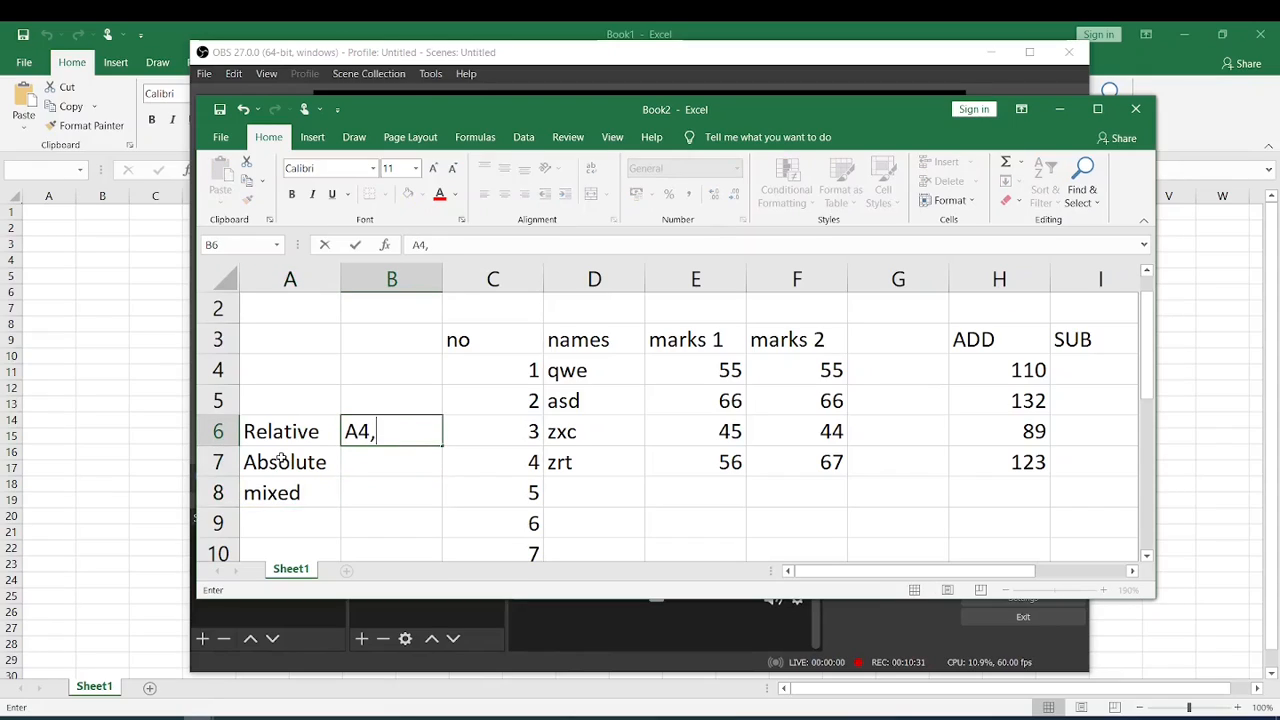
{"action": "type", "text": "d3,i-21"}
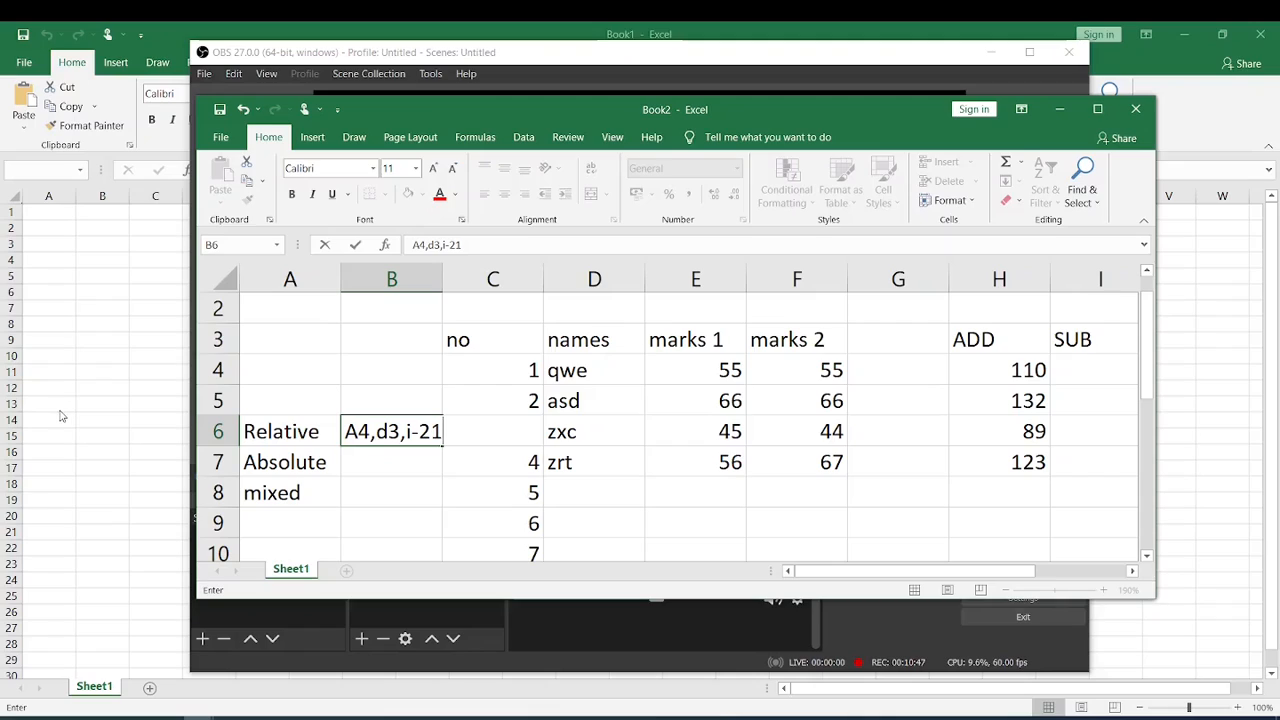
Correct the last example reference in B6 so the entry reads A4,d3,i21.
{"action": "scroll", "coordinate": [196, 367], "scroll_direction": "up", "scroll_amount": 1}
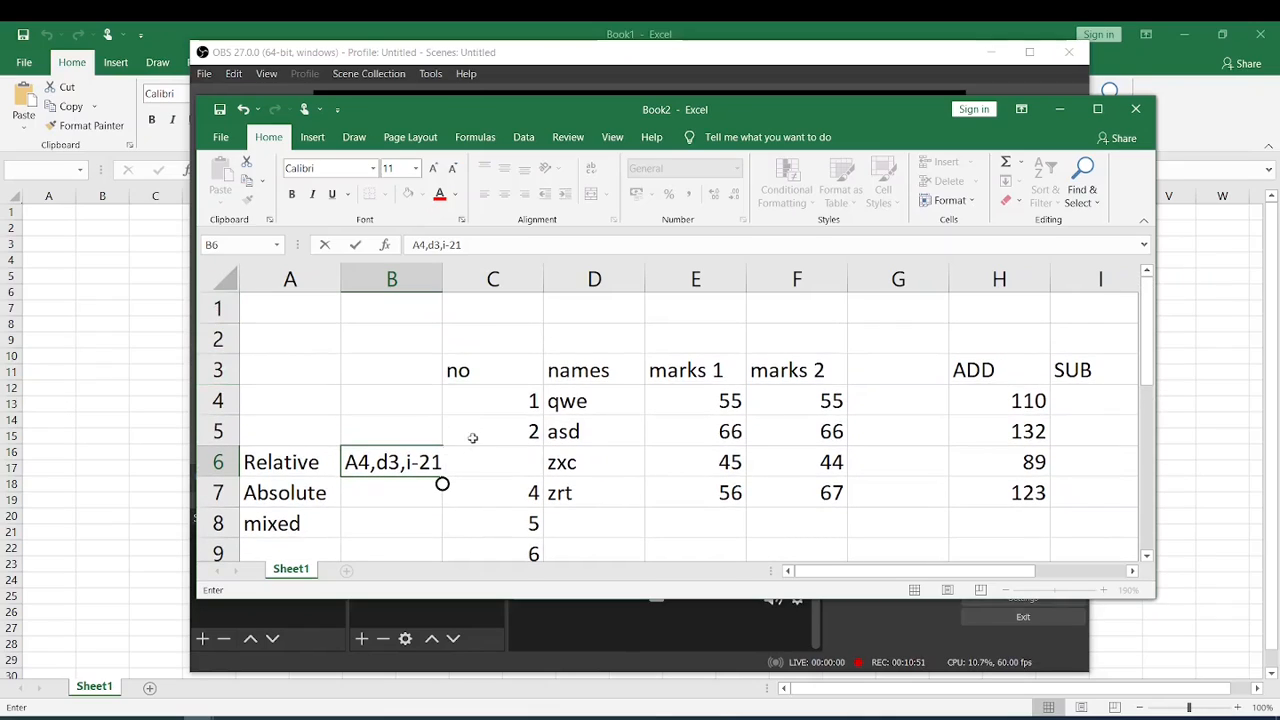
{"action": "key", "text": "F2"}
{"action": "key", "text": "BackSpace"}
{"action": "key", "text": "BackSpace"}
{"action": "key", "text": "BackSpace"}
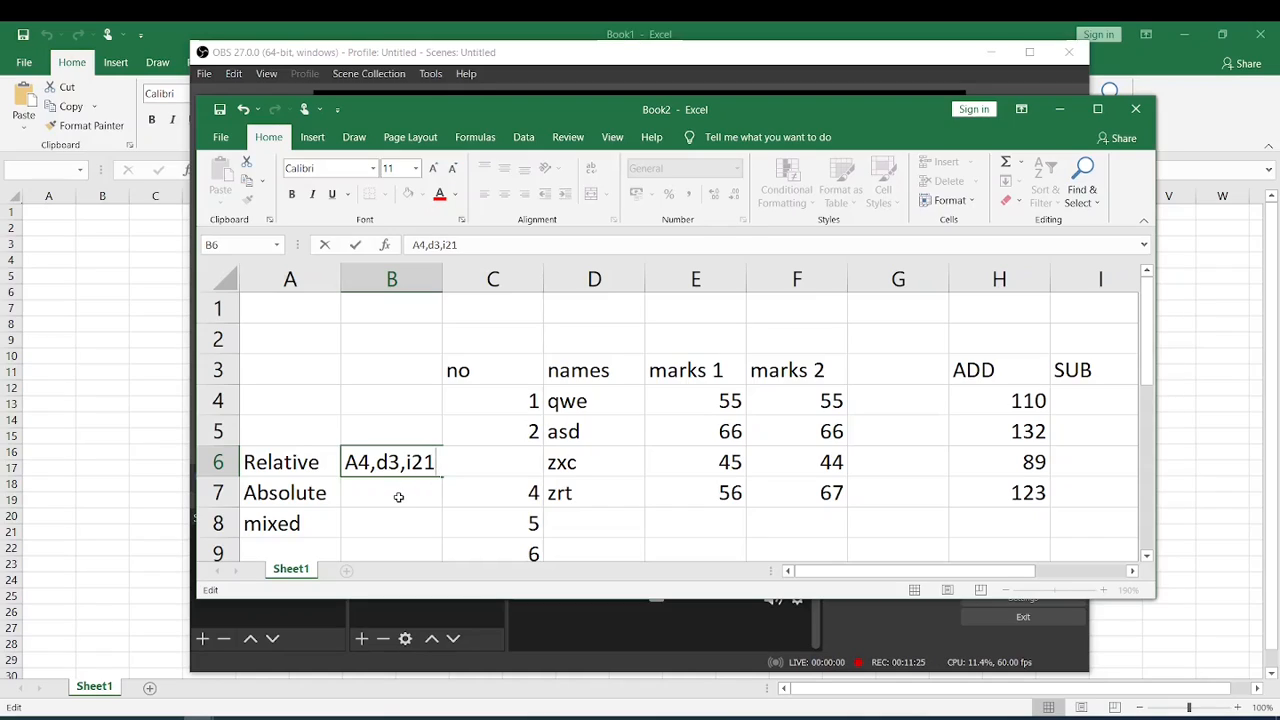
{"action": "left_click", "coordinate": [398, 497]}
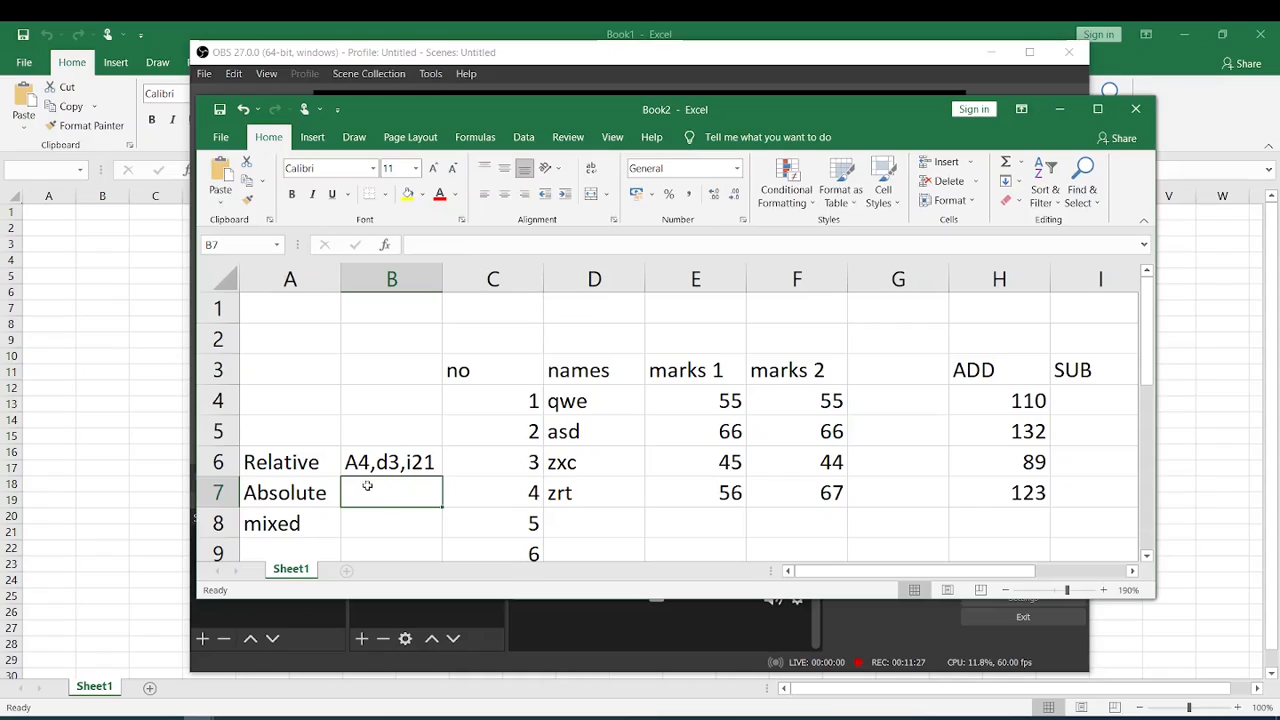
{"action": "scroll", "coordinate": [460, 509], "scroll_direction": "down", "scroll_amount": 1}
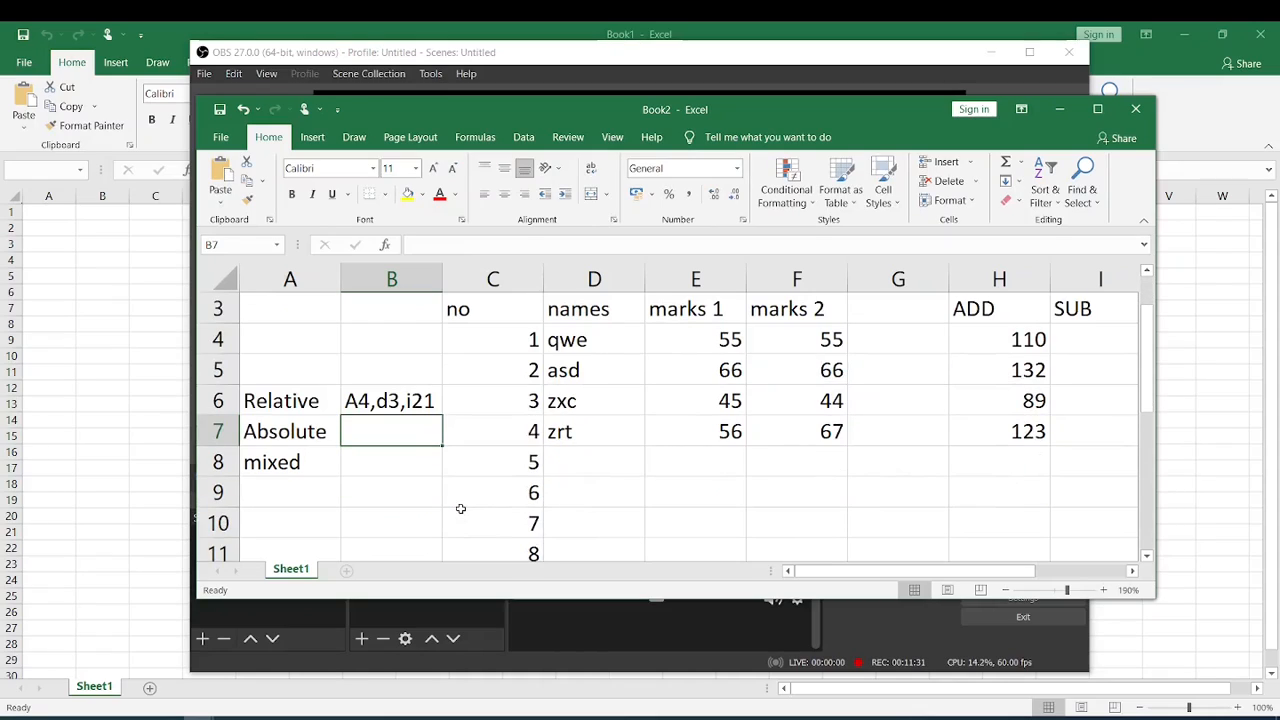
{"action": "left_click", "coordinate": [398, 460]}
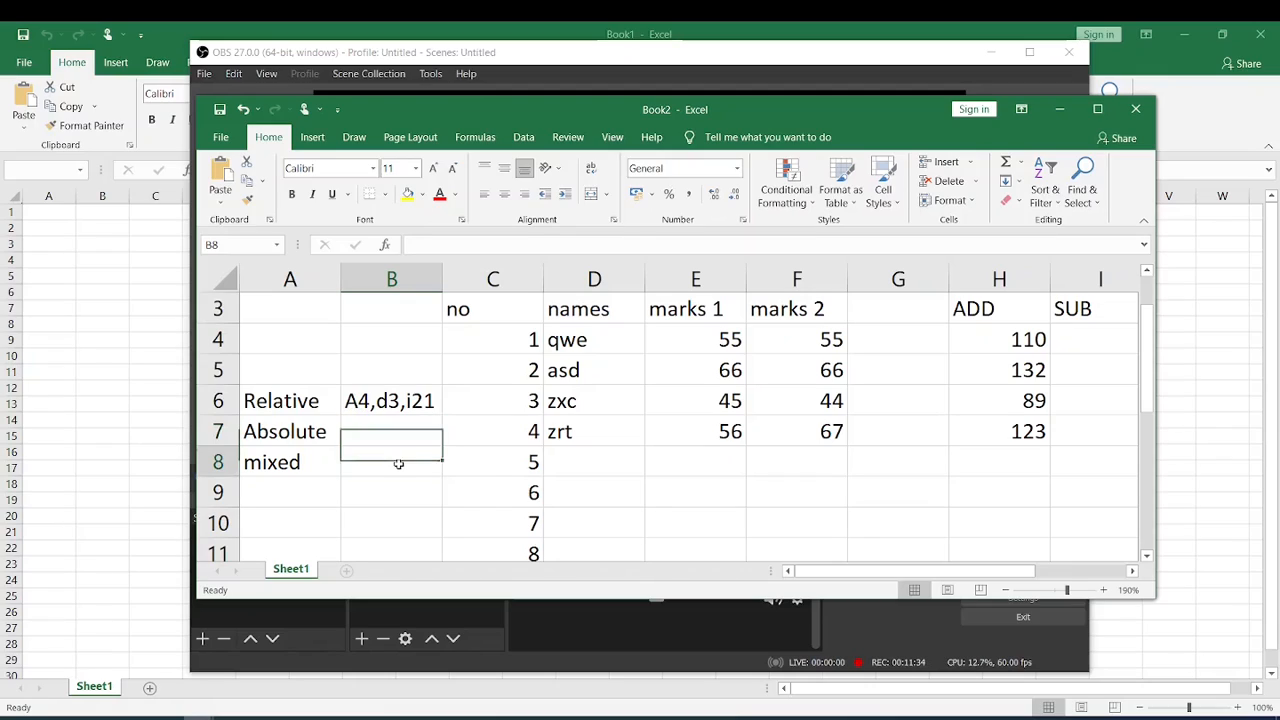
{"action": "left_click", "coordinate": [409, 400]}
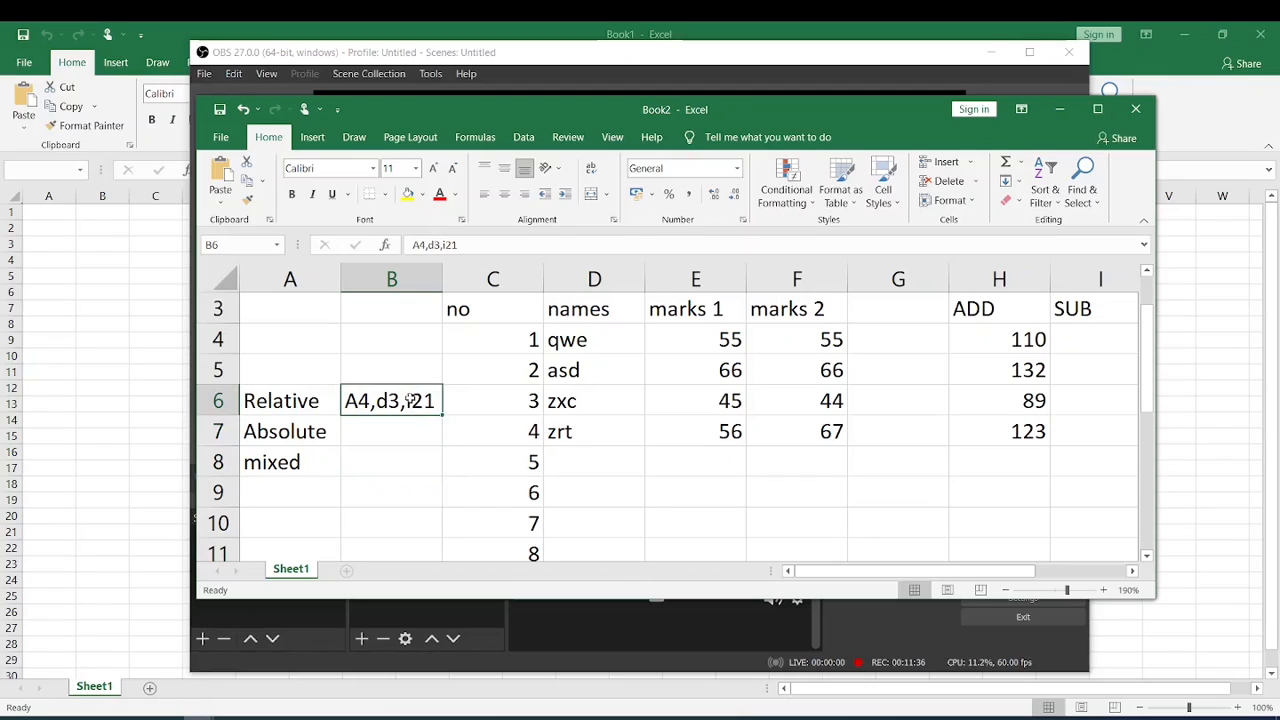
Fill the addition formula from H4 across into I4 under the SUB heading.
{"action": "left_click", "coordinate": [1014, 340]}
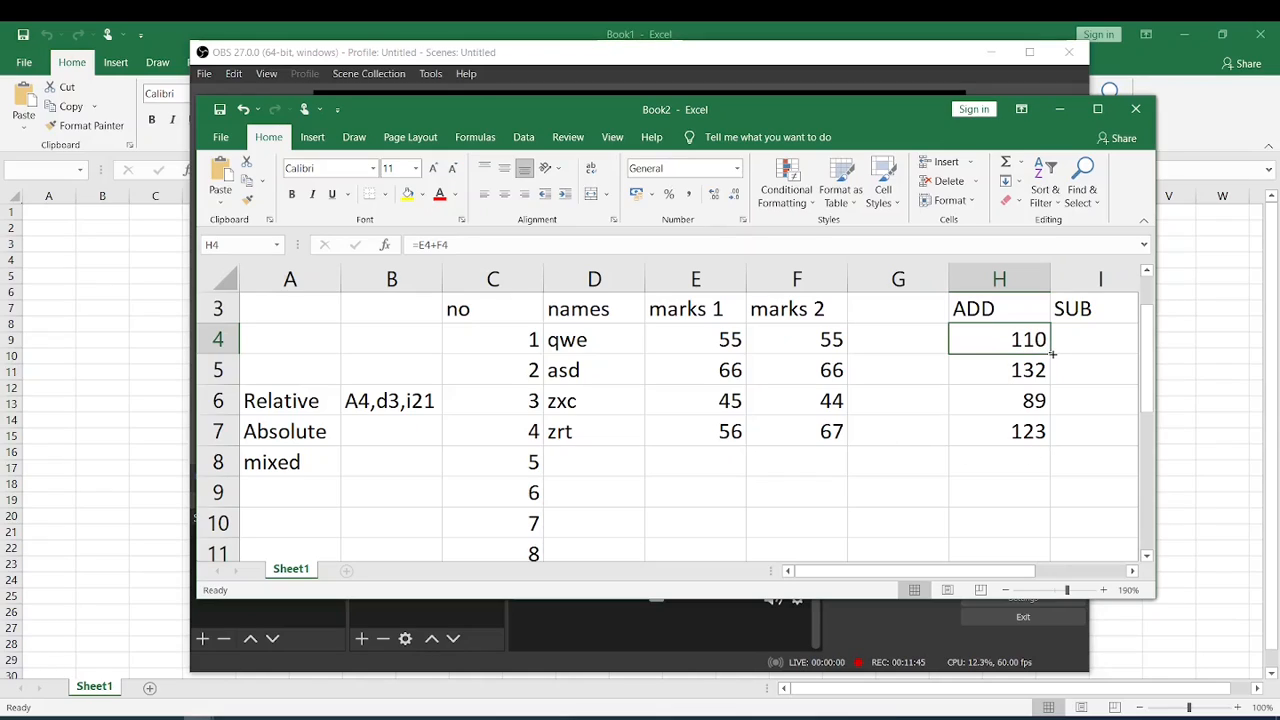
{"action": "mouse_move", "coordinate": [1052, 352]}
{"action": "left_mouse_down"}
{"action": "mouse_move", "coordinate": [1110, 352]}
{"action": "mouse_move", "coordinate": [1045, 358]}
{"action": "left_mouse_up"}
{"action": "left_click_drag", "start_coordinate": [985, 572], "coordinate": [1020, 572]}
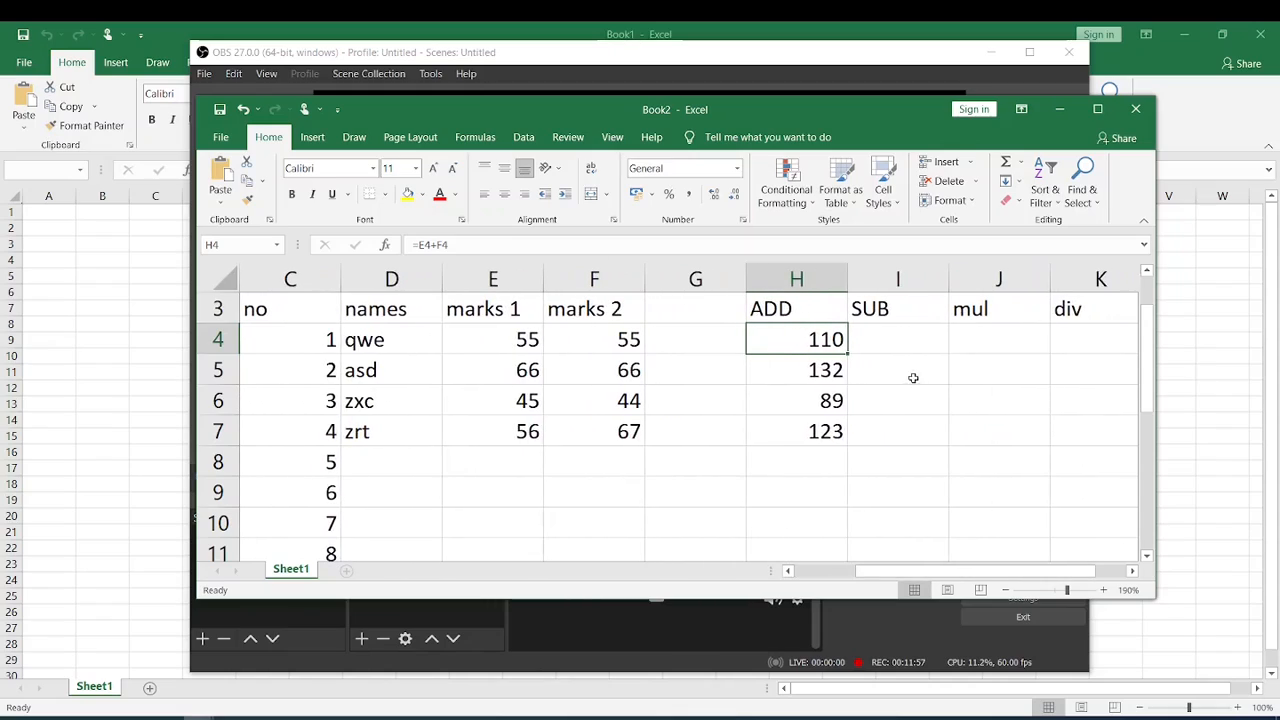
{"action": "left_click_drag", "start_coordinate": [849, 355], "coordinate": [750, 338]}
{"action": "left_click", "coordinate": [506, 245]}
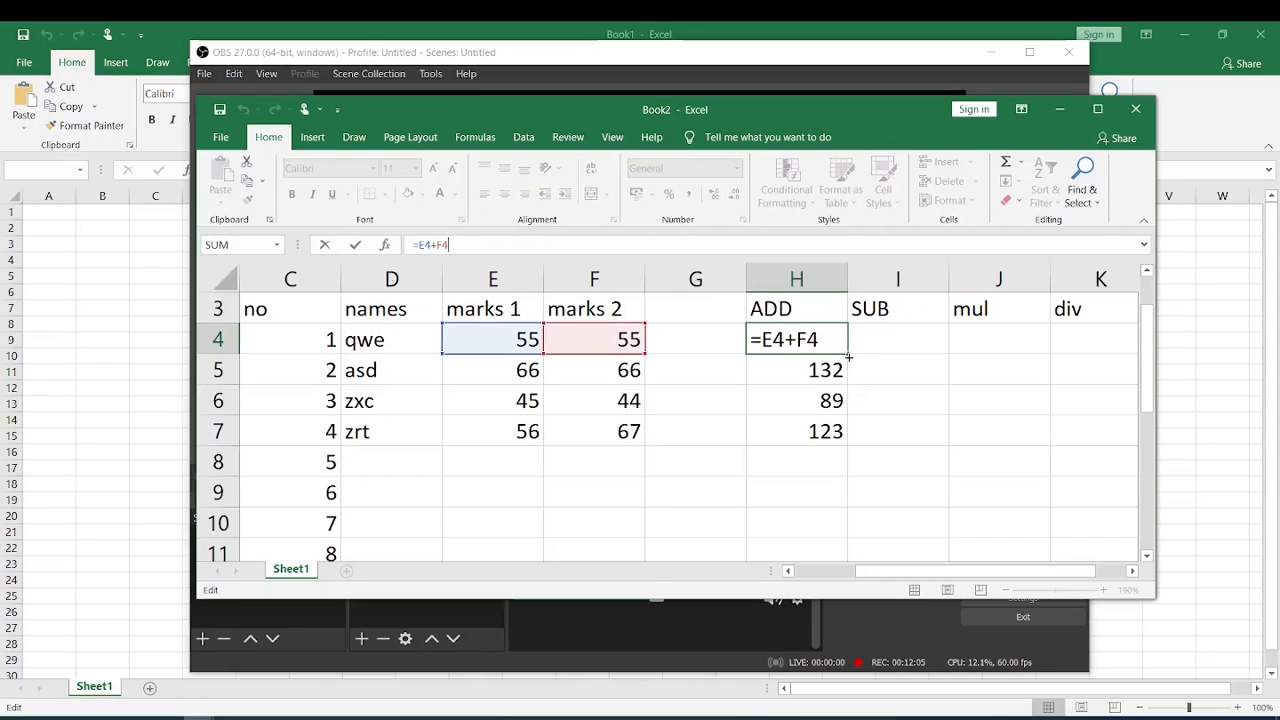
{"action": "left_click_drag", "start_coordinate": [849, 357], "coordinate": [908, 354]}
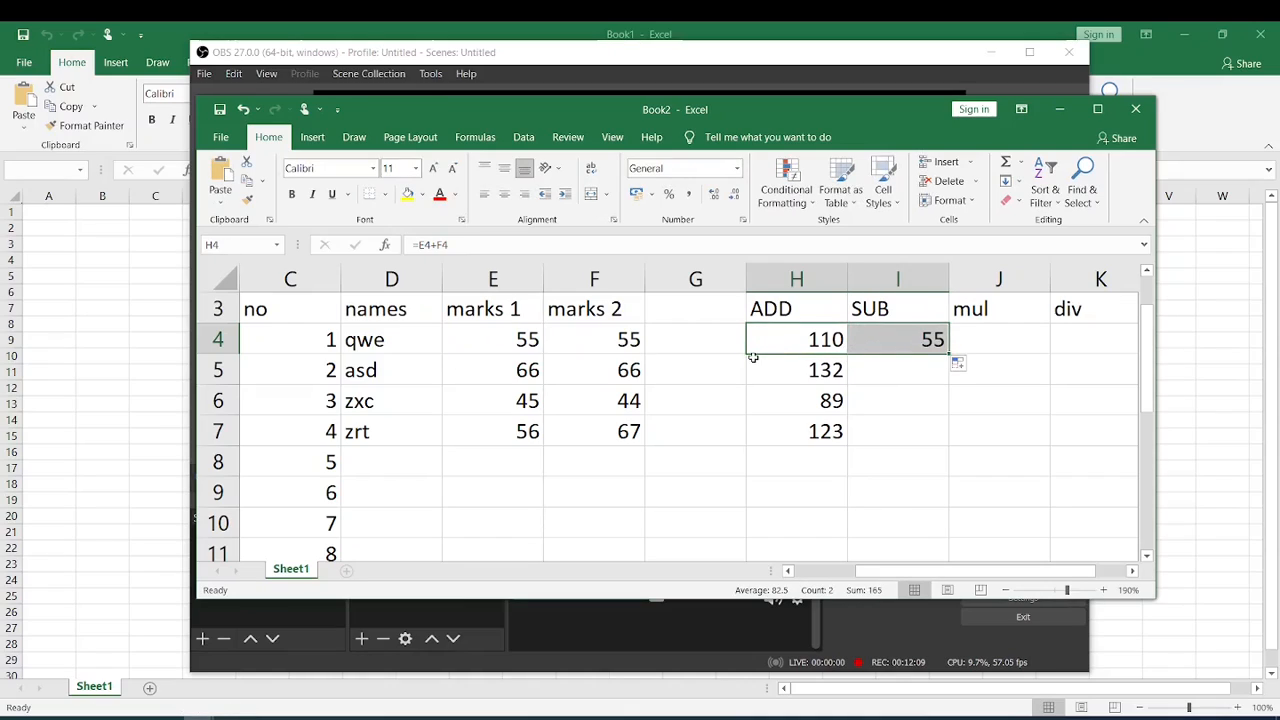
Examine which cells the filled formula in I4 references, and remove that formula from I4.
{"action": "left_click", "coordinate": [906, 338]}
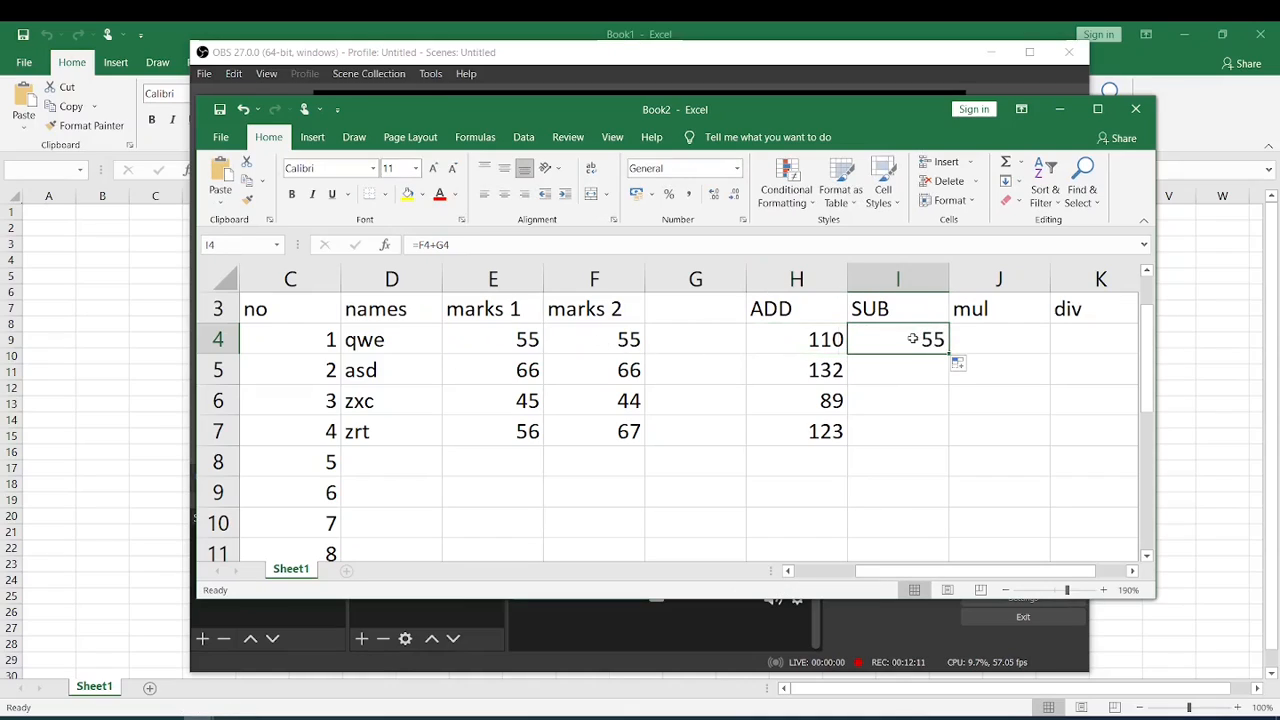
{"action": "left_click", "coordinate": [618, 240]}
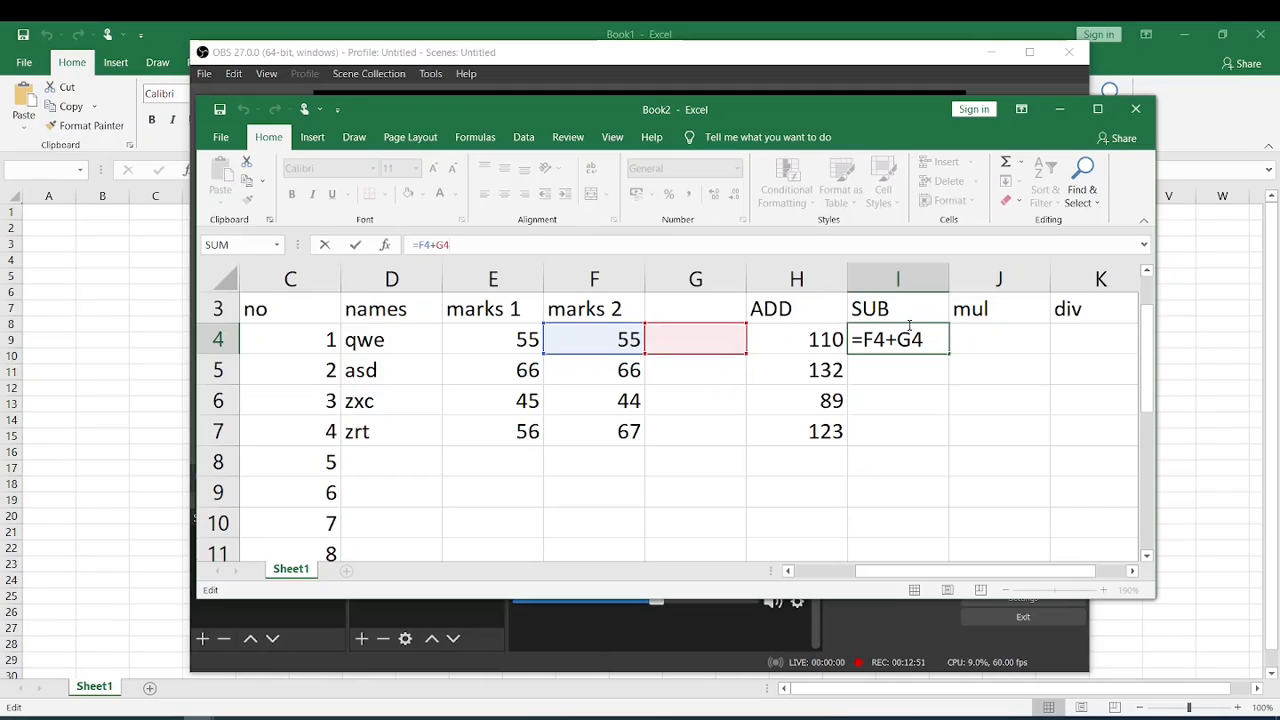
{"action": "left_click", "coordinate": [927, 392]}
{"action": "key", "text": "Up"}
{"action": "key", "text": "Up"}
{"action": "key", "text": "Delete"}
{"action": "key", "text": "Left"}
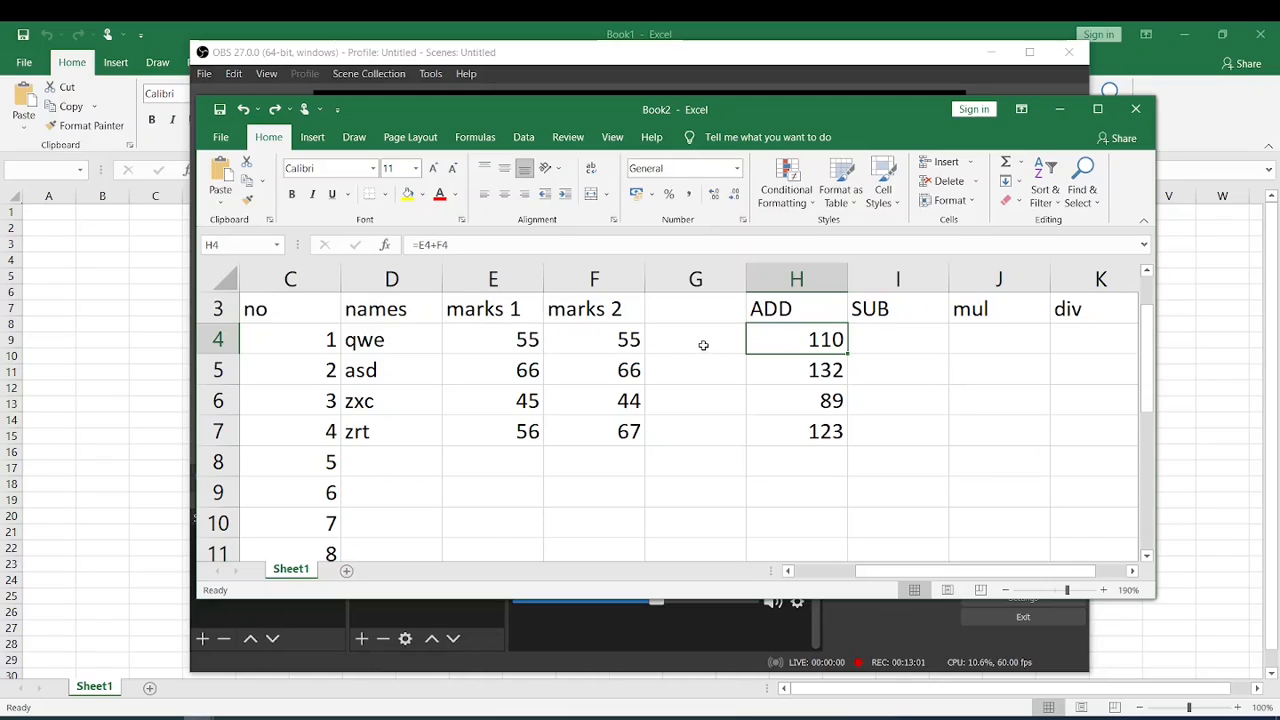
Enter the subtraction formula =E4-F4 in I4 and fill it down to I7.
{"action": "left_click", "coordinate": [900, 341]}
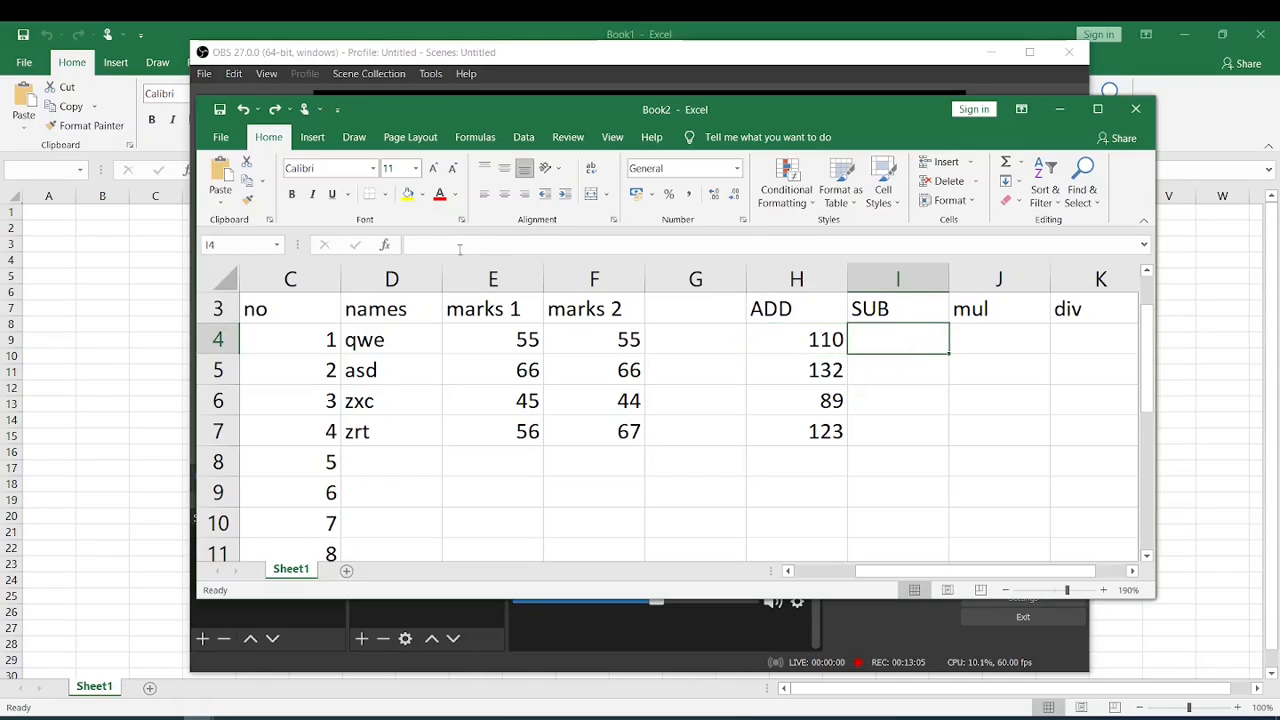
{"action": "left_click", "coordinate": [606, 244]}
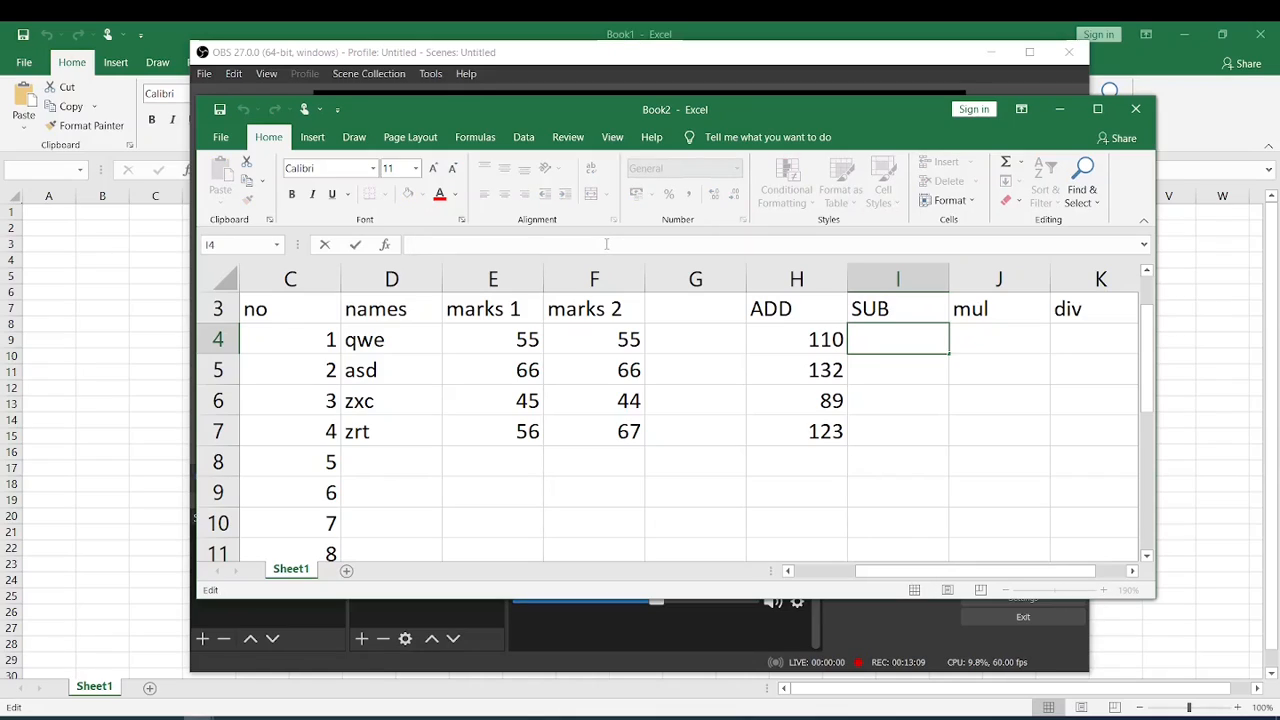
{"action": "type", "text": "="}
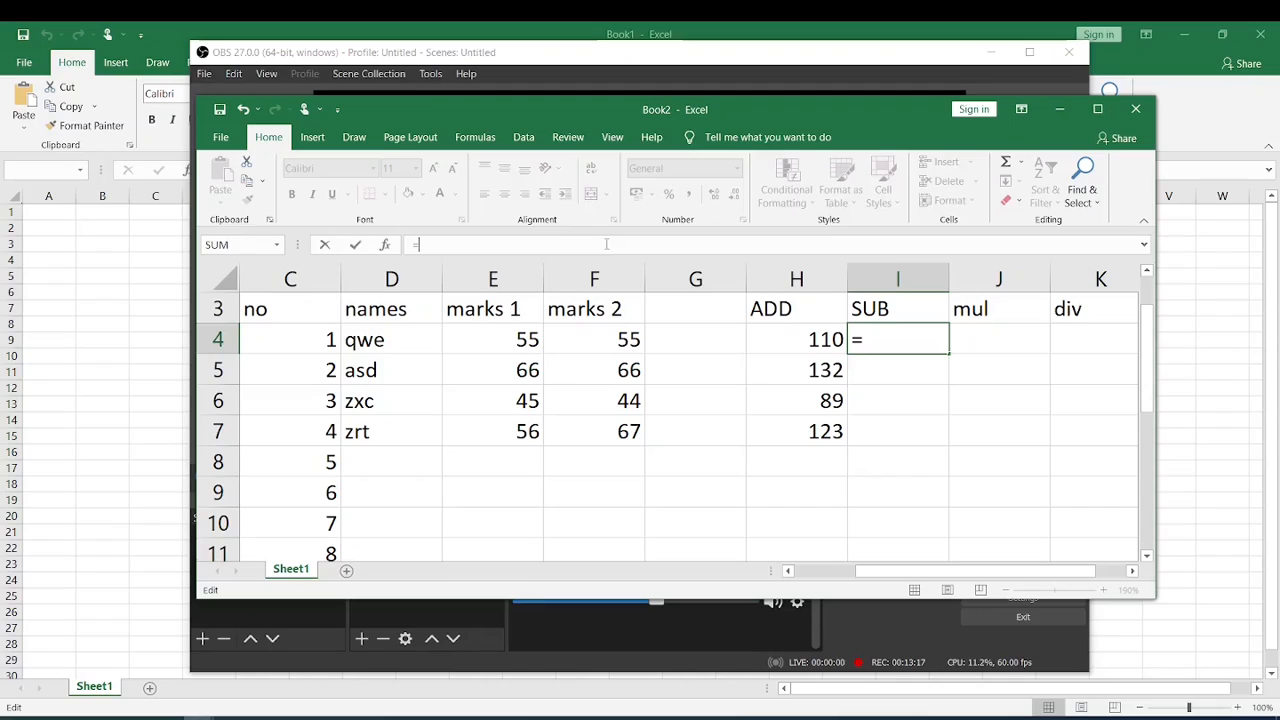
{"action": "type", "text": "e4"}
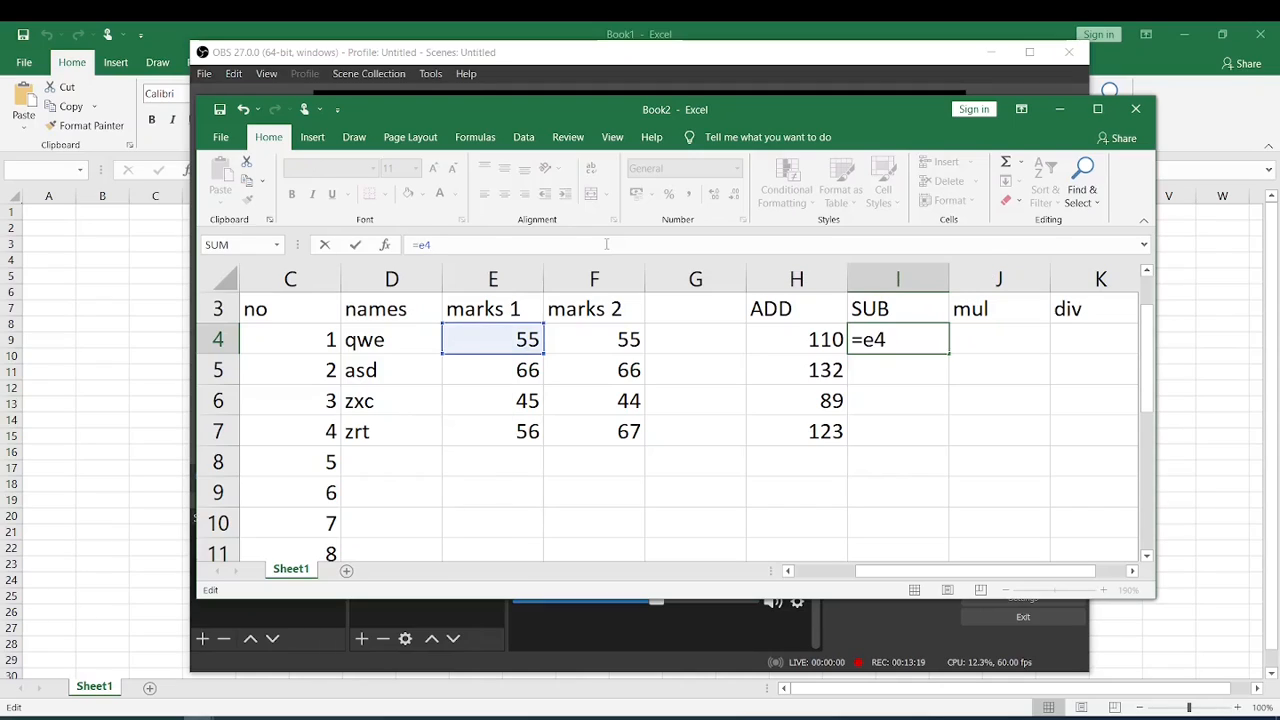
{"action": "key", "text": "BackSpace"}
{"action": "key", "text": "BackSpace"}
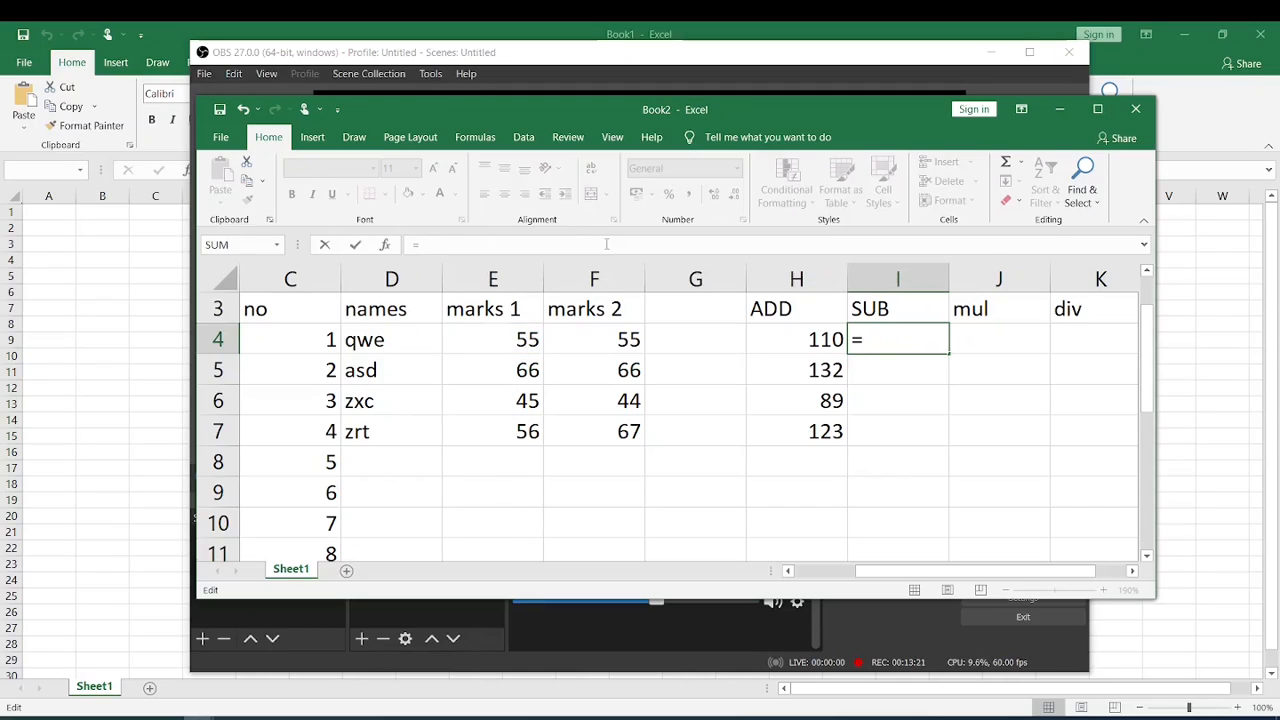
{"action": "left_click", "coordinate": [525, 337]}
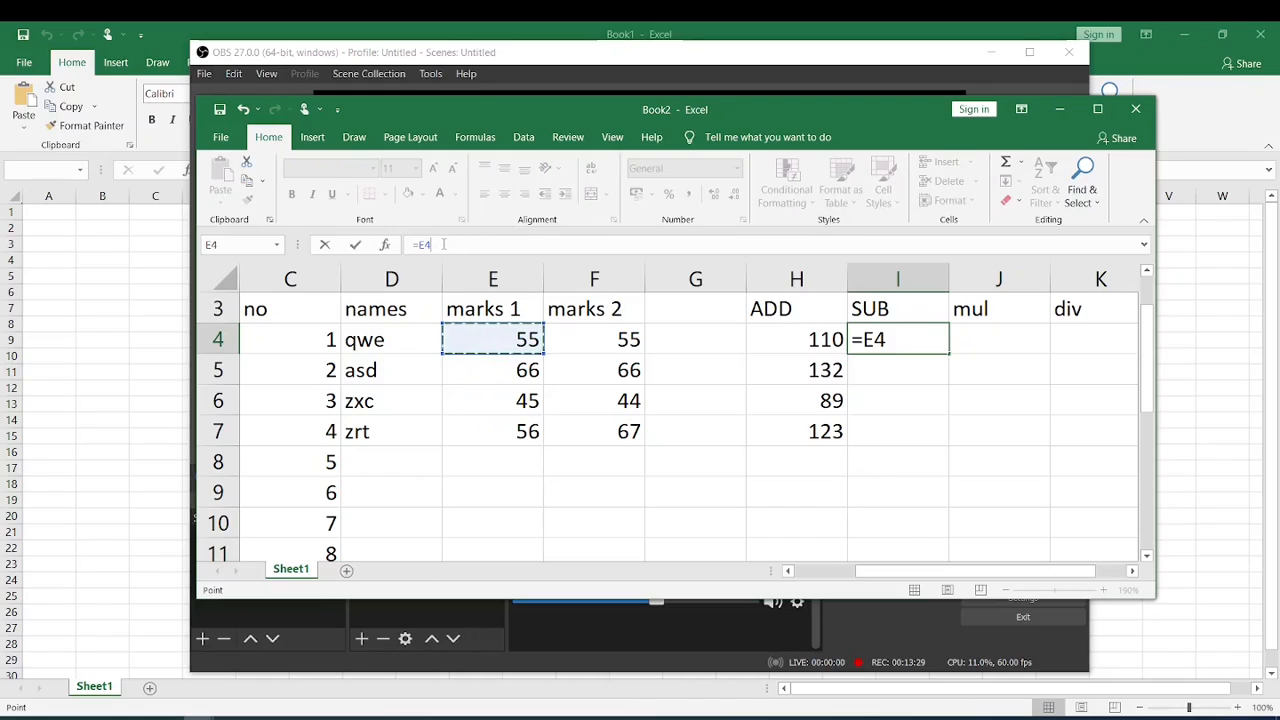
{"action": "type", "text": "-"}
{"action": "left_click", "coordinate": [580, 339]}
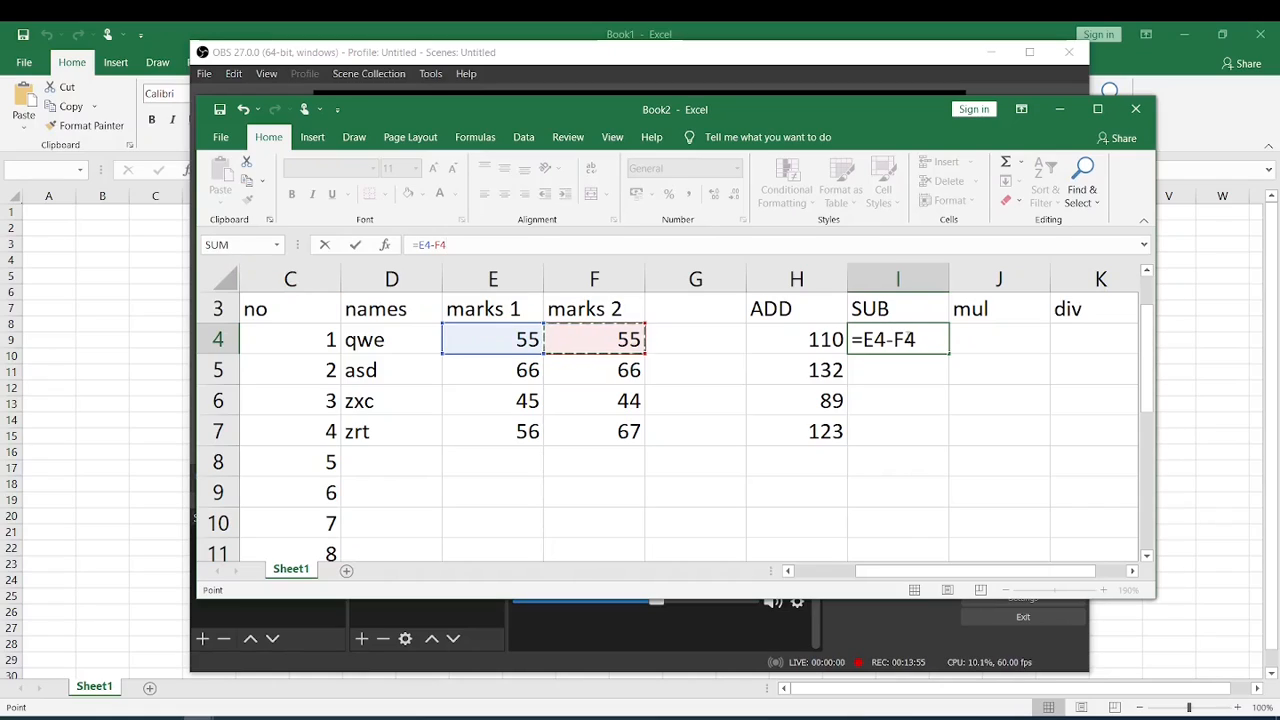
{"action": "key", "text": "Return"}
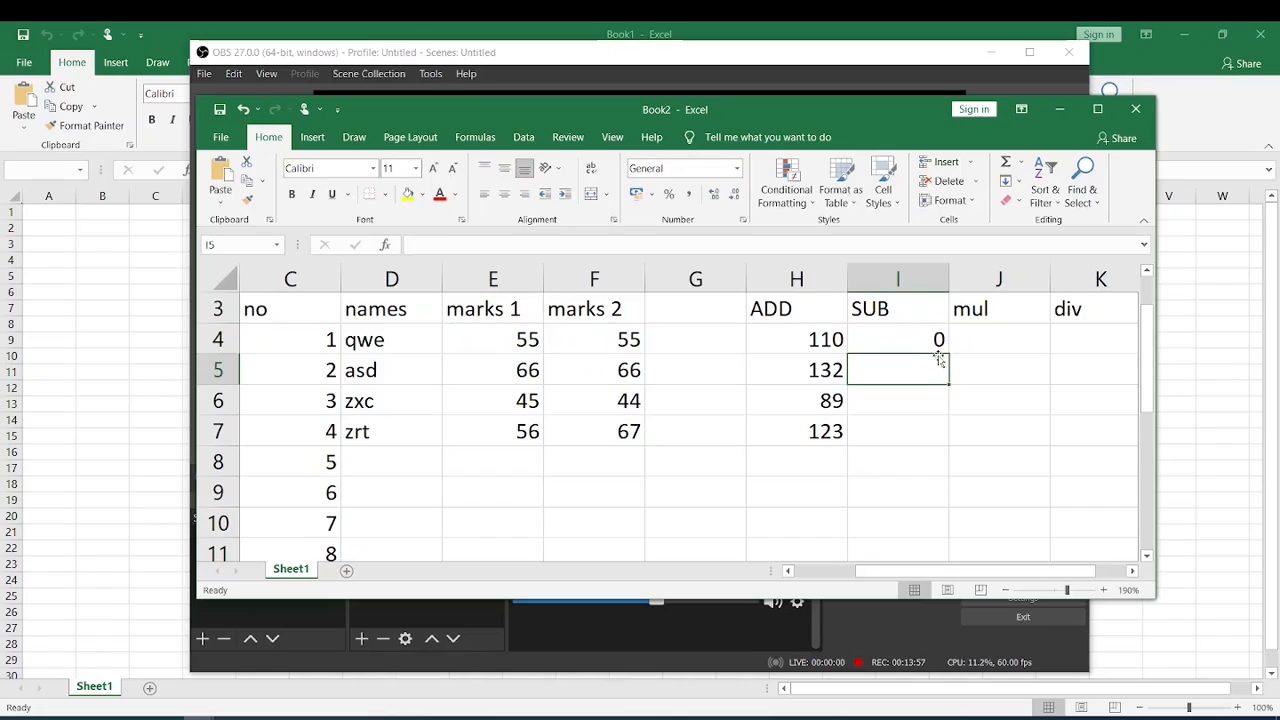
{"action": "left_click", "coordinate": [938, 342]}
{"action": "left_click_drag", "start_coordinate": [948, 355], "coordinate": [958, 451]}
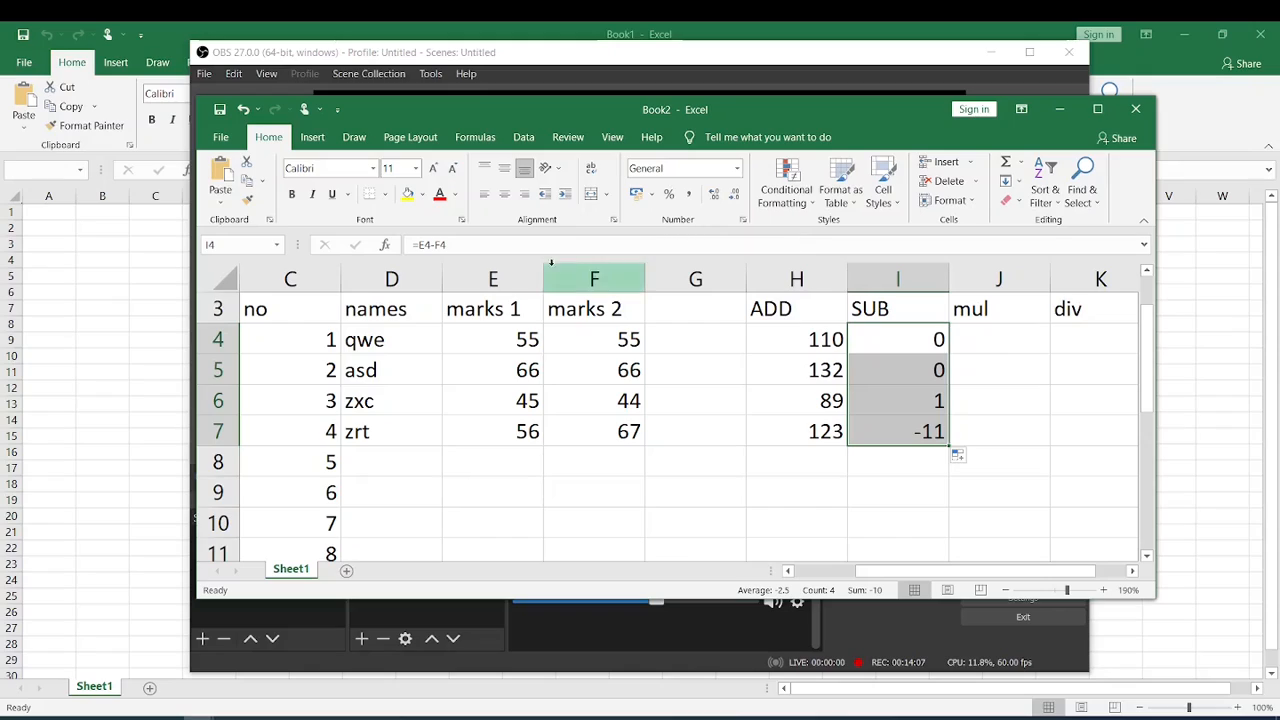
Check the subtraction formula in I4, and replace the addition formula in H4 with the start of a SUM function.
{"action": "left_click", "coordinate": [491, 240]}
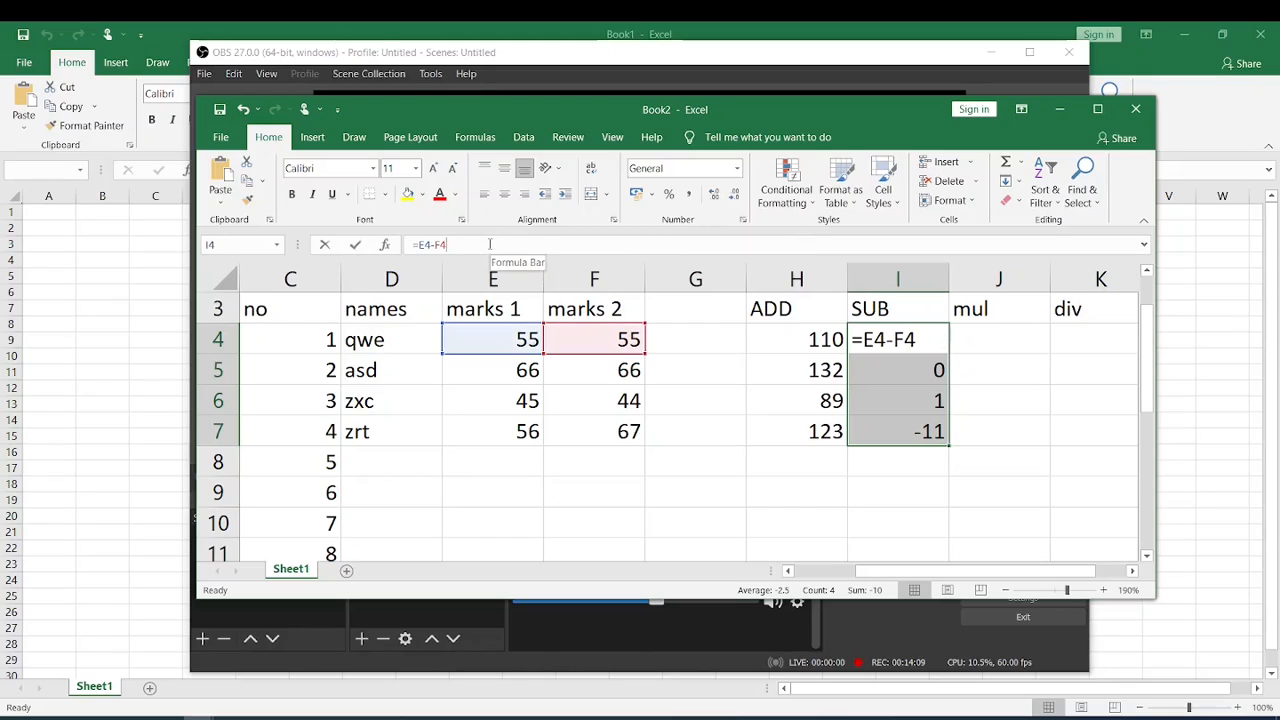
{"action": "left_click", "coordinate": [808, 337]}
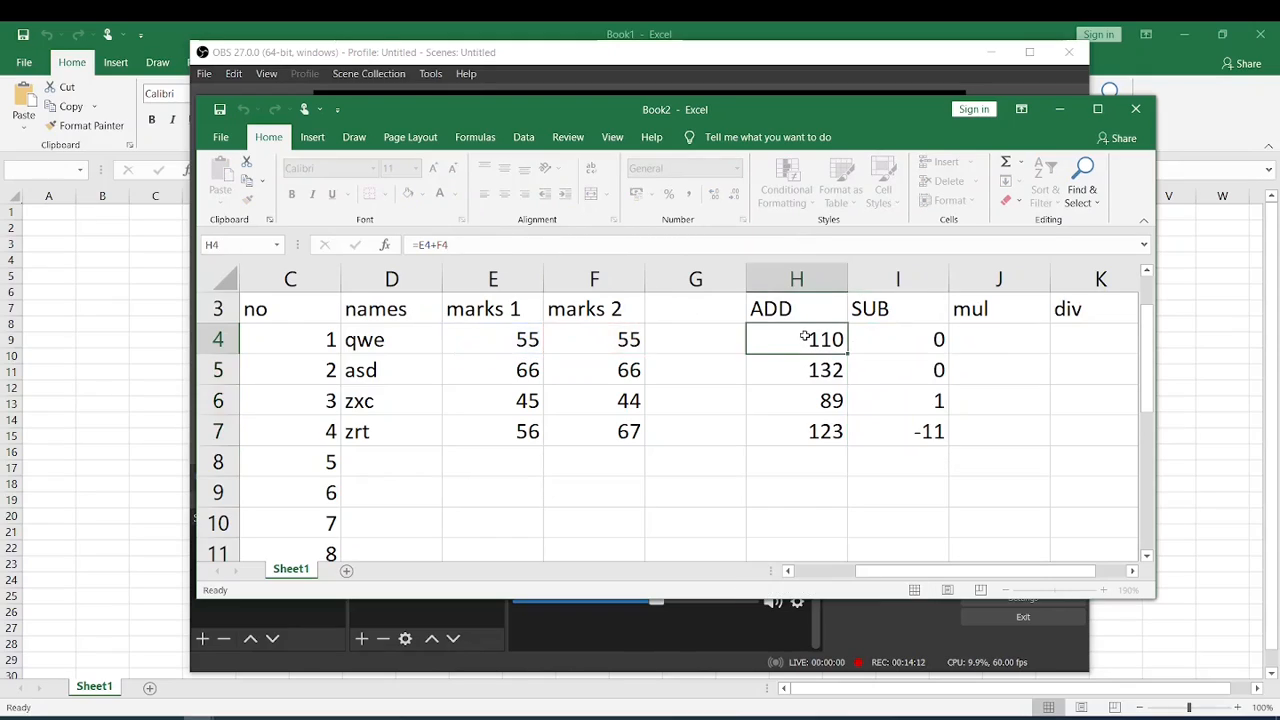
{"action": "left_click", "coordinate": [524, 244]}
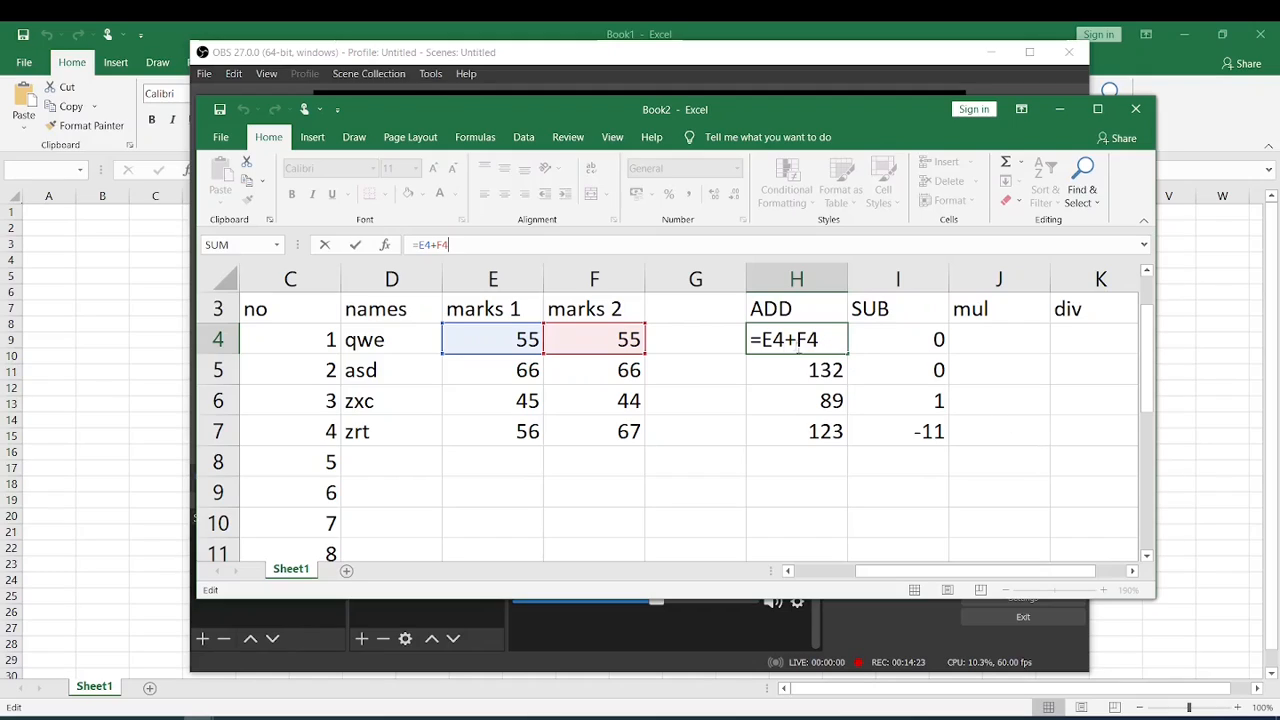
{"action": "key", "text": "BackSpace"}
{"action": "key", "text": "BackSpace"}
{"action": "key", "text": "BackSpace"}
{"action": "key", "text": "BackSpace"}
{"action": "key", "text": "BackSpace"}
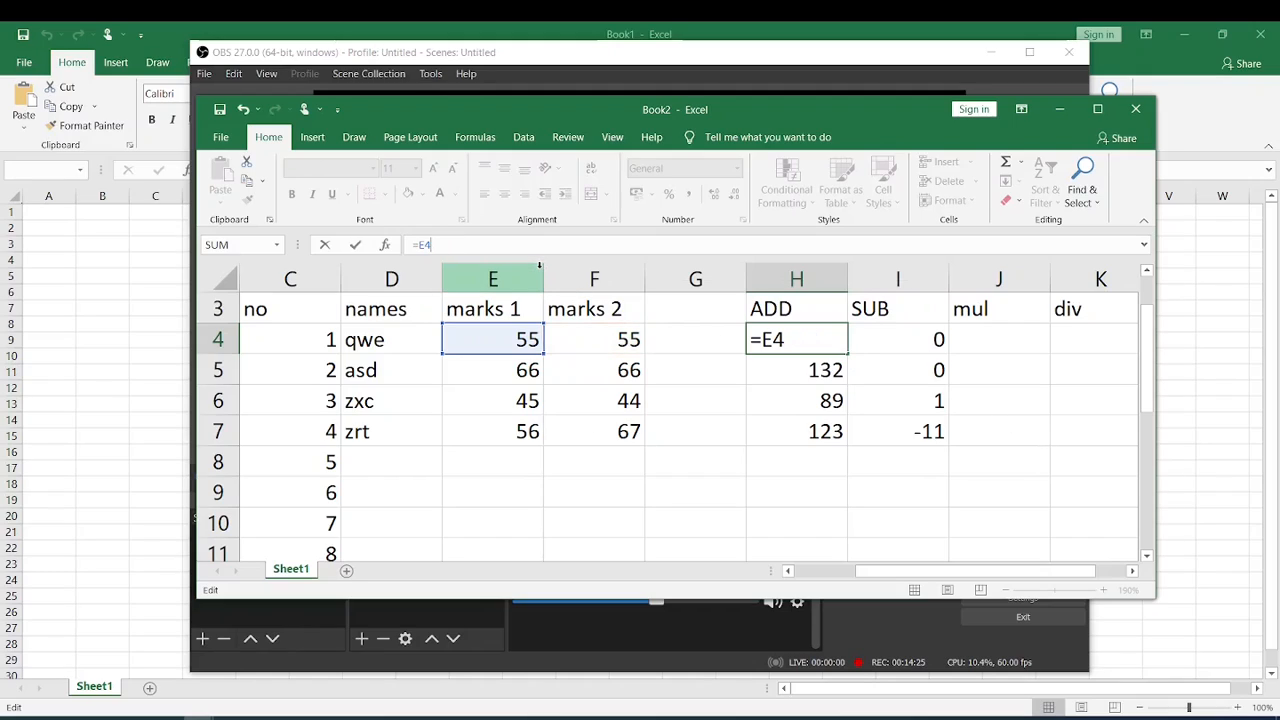
{"action": "type", "text": "su"}
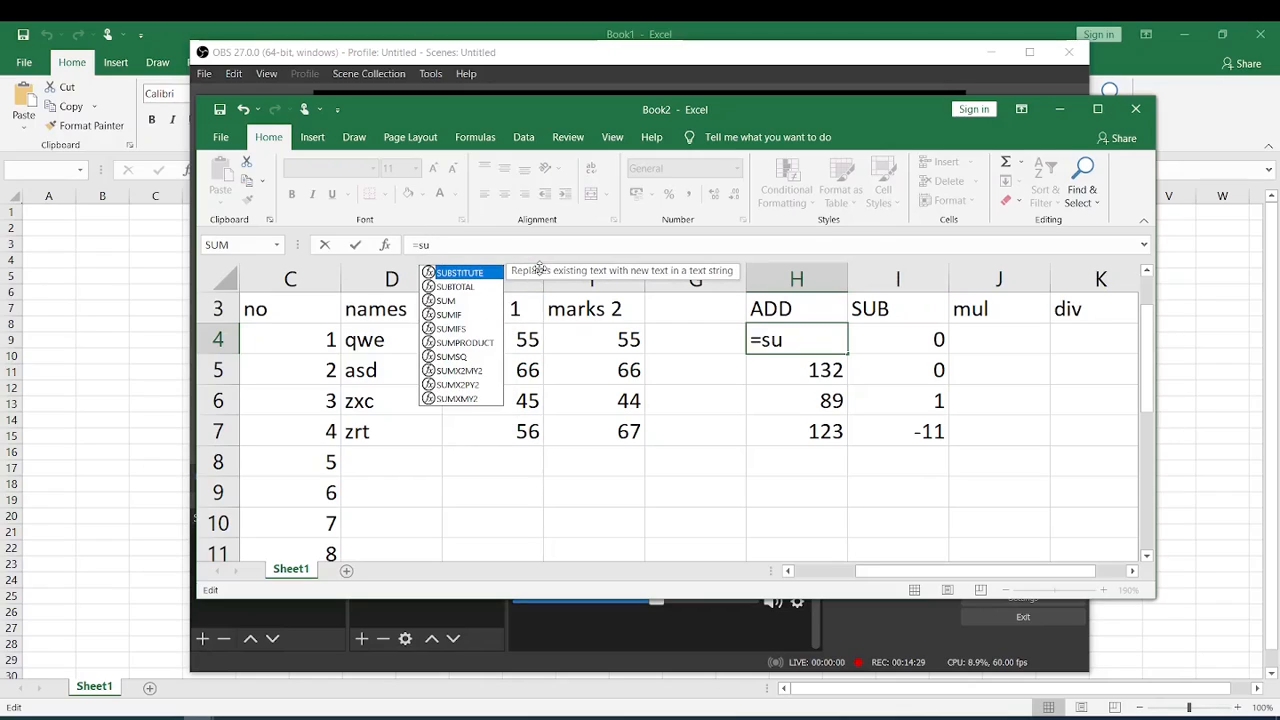
{"action": "type", "text": "m"}
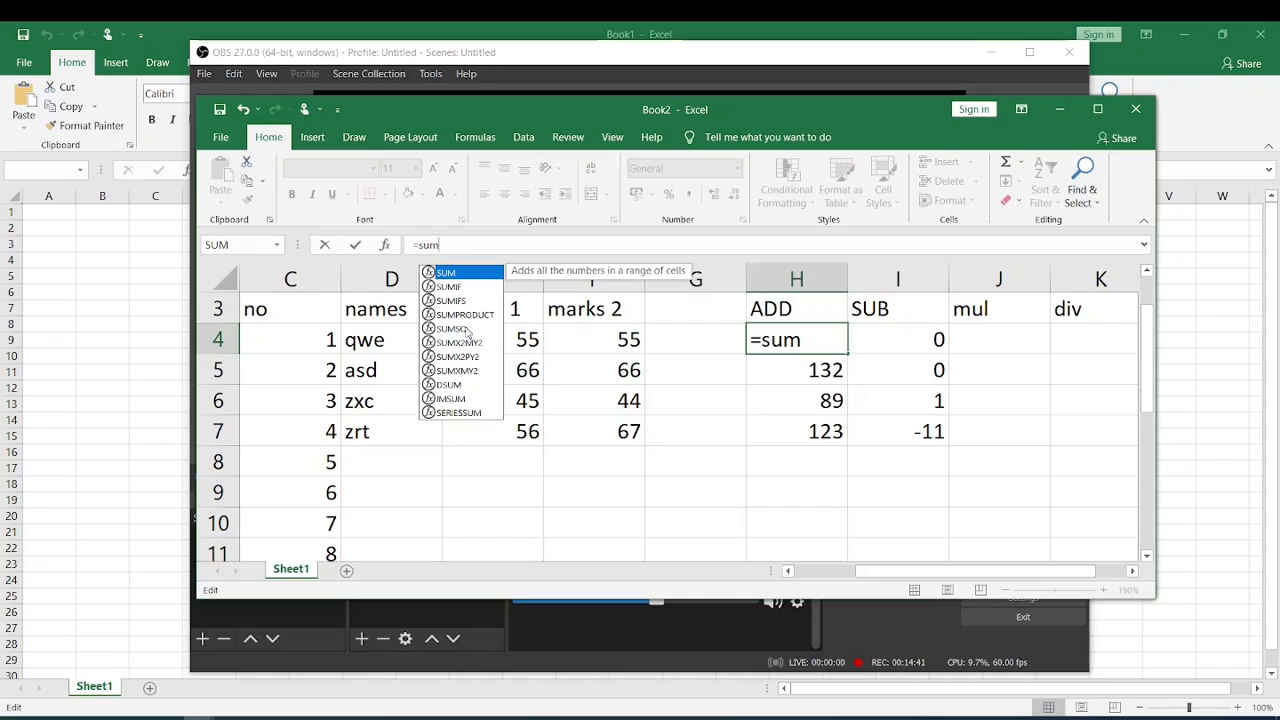
{"action": "double_click", "coordinate": [473, 273]}
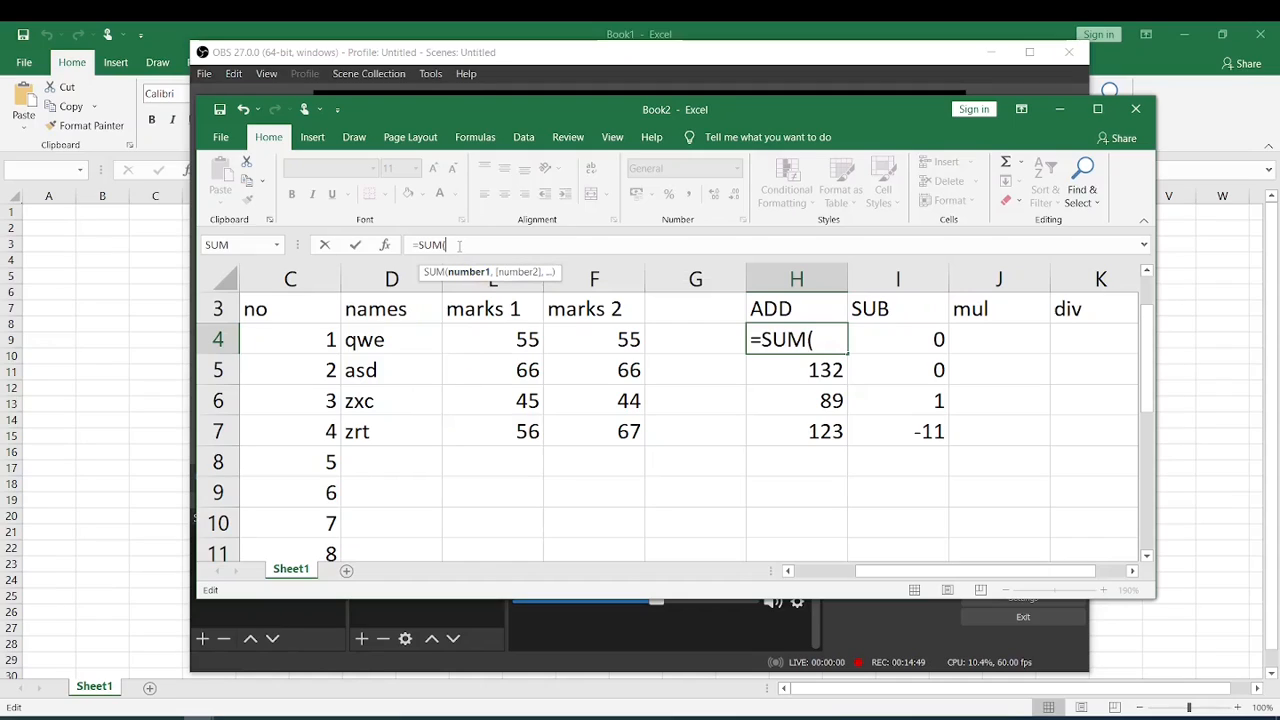
{"action": "key", "text": "super"}
{"action": "type", "text": "mag"}
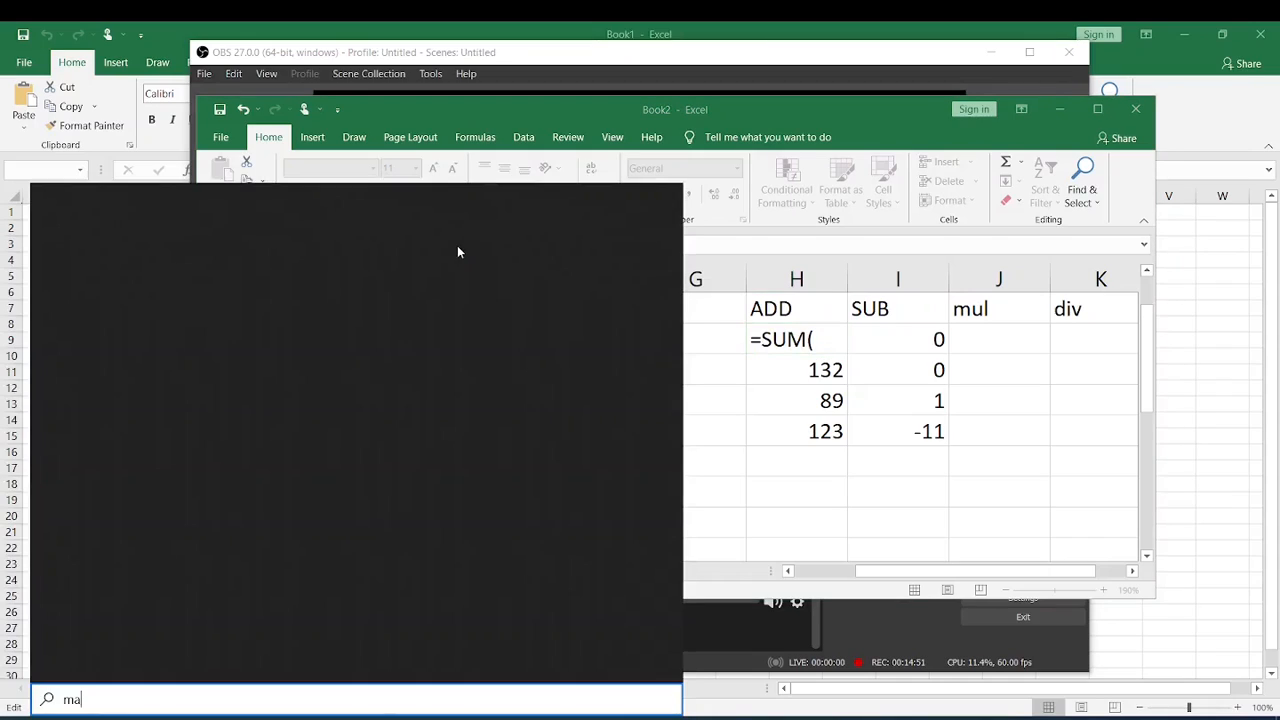
{"action": "key", "text": "Return"}
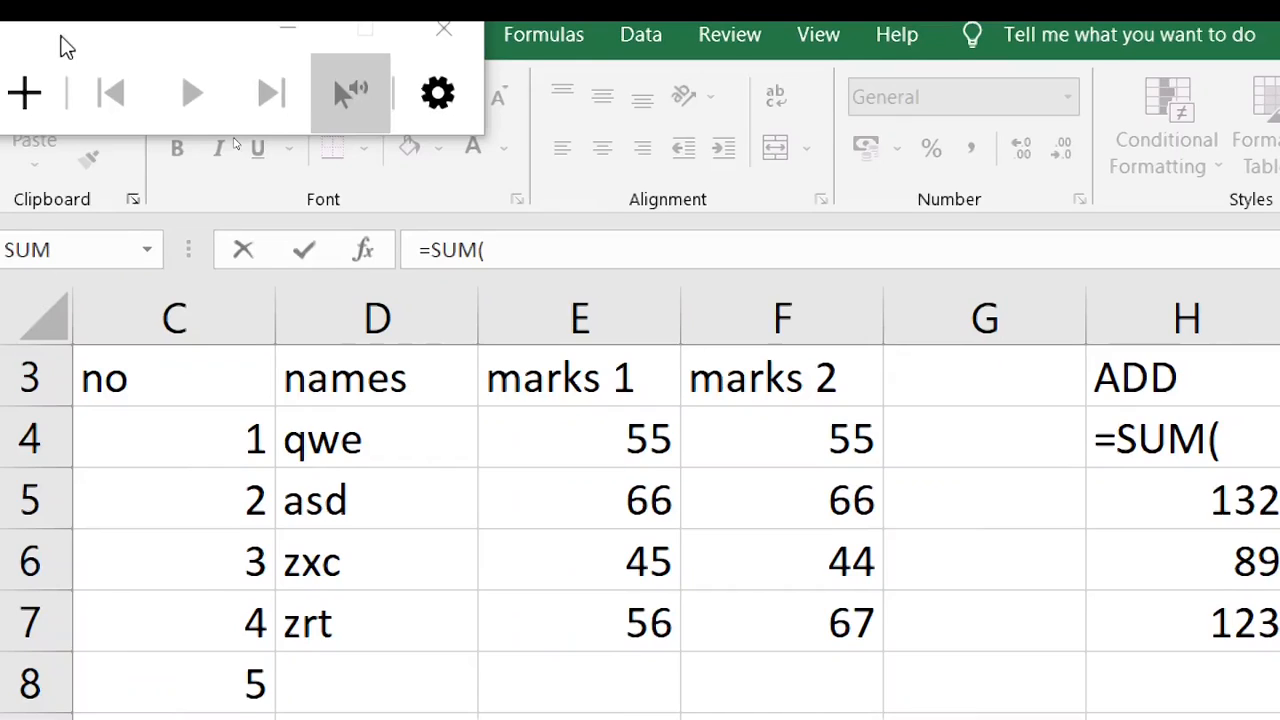
{"action": "left_click", "coordinate": [446, 105]}
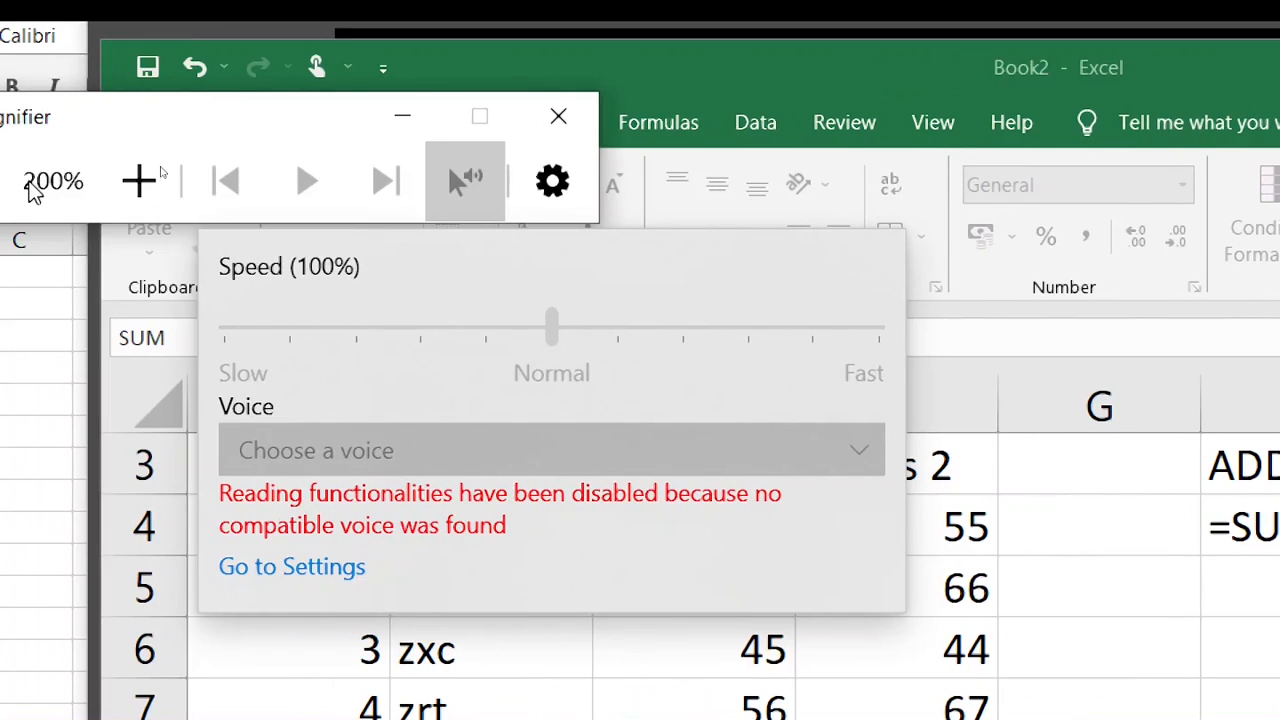
{"action": "left_click", "coordinate": [133, 166]}
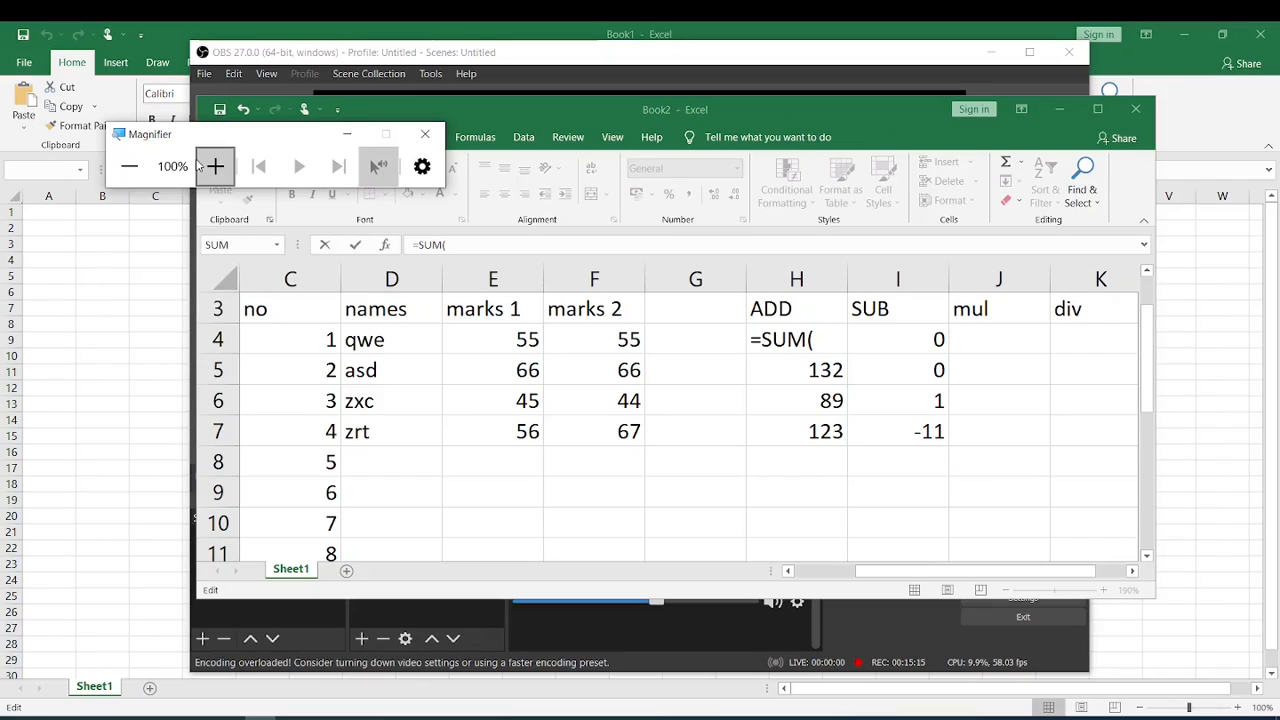
{"action": "left_click", "coordinate": [425, 134]}
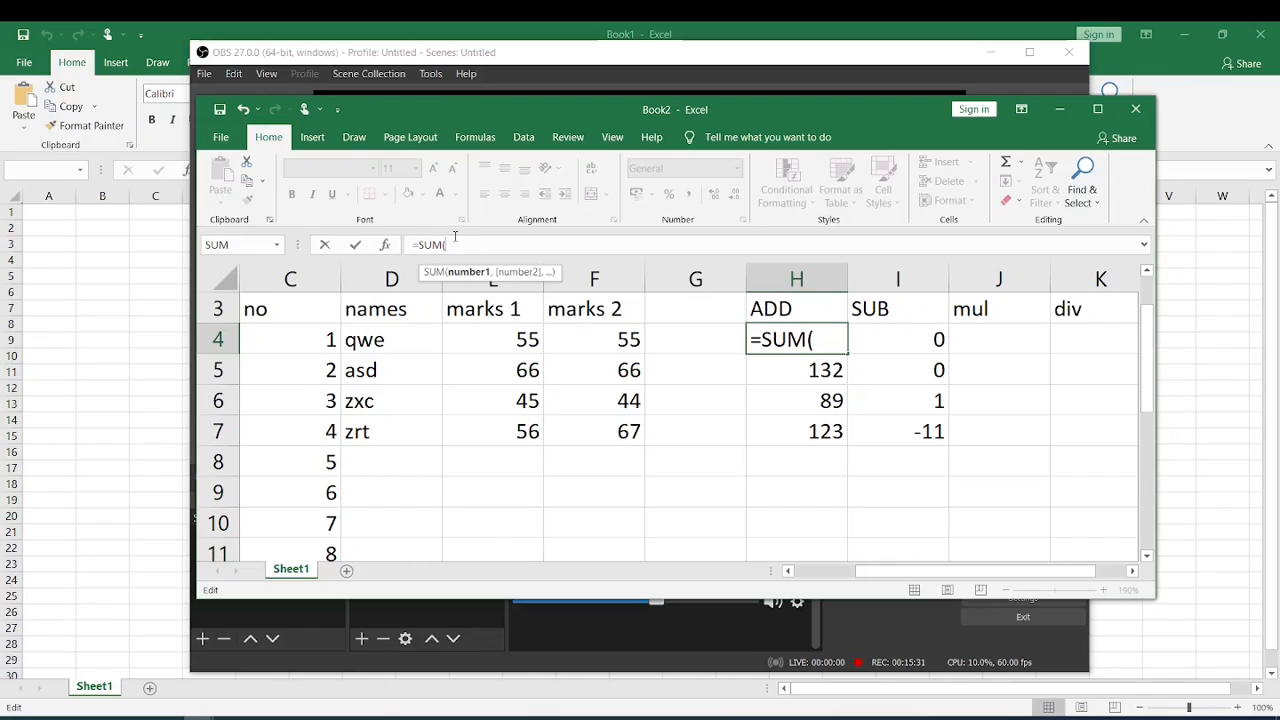
Complete the SUM function in H4 with the two marks cells as separate arguments, giving =SUM(E4,F4).
{"action": "left_click", "coordinate": [503, 338]}
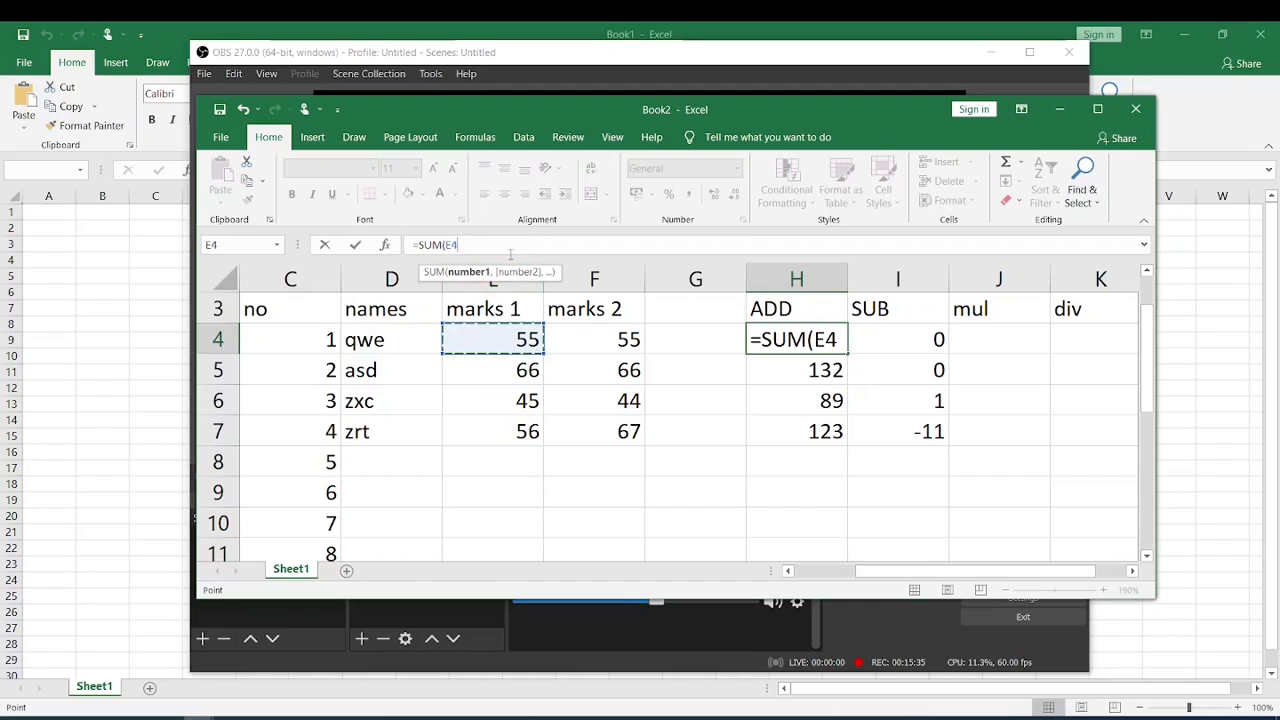
{"action": "left_click", "coordinate": [589, 330]}
{"action": "left_click", "coordinate": [538, 339]}
{"action": "type", "text": ","}
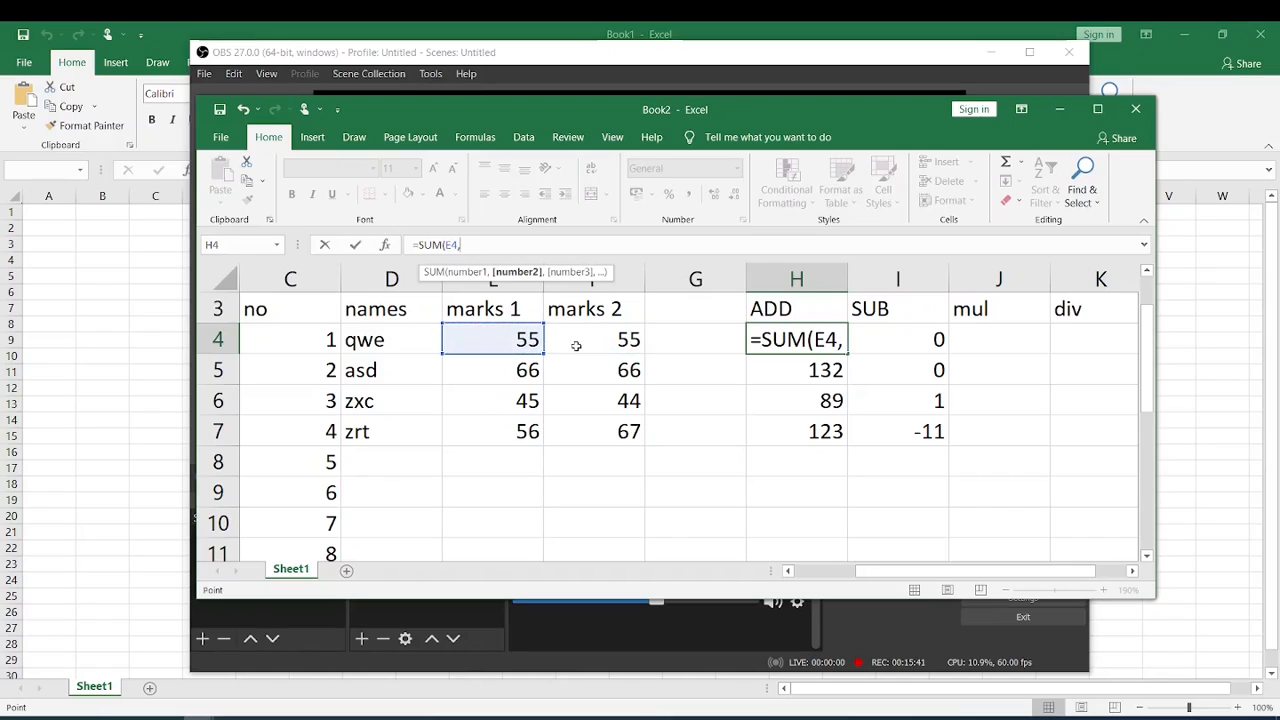
{"action": "left_click", "coordinate": [577, 343]}
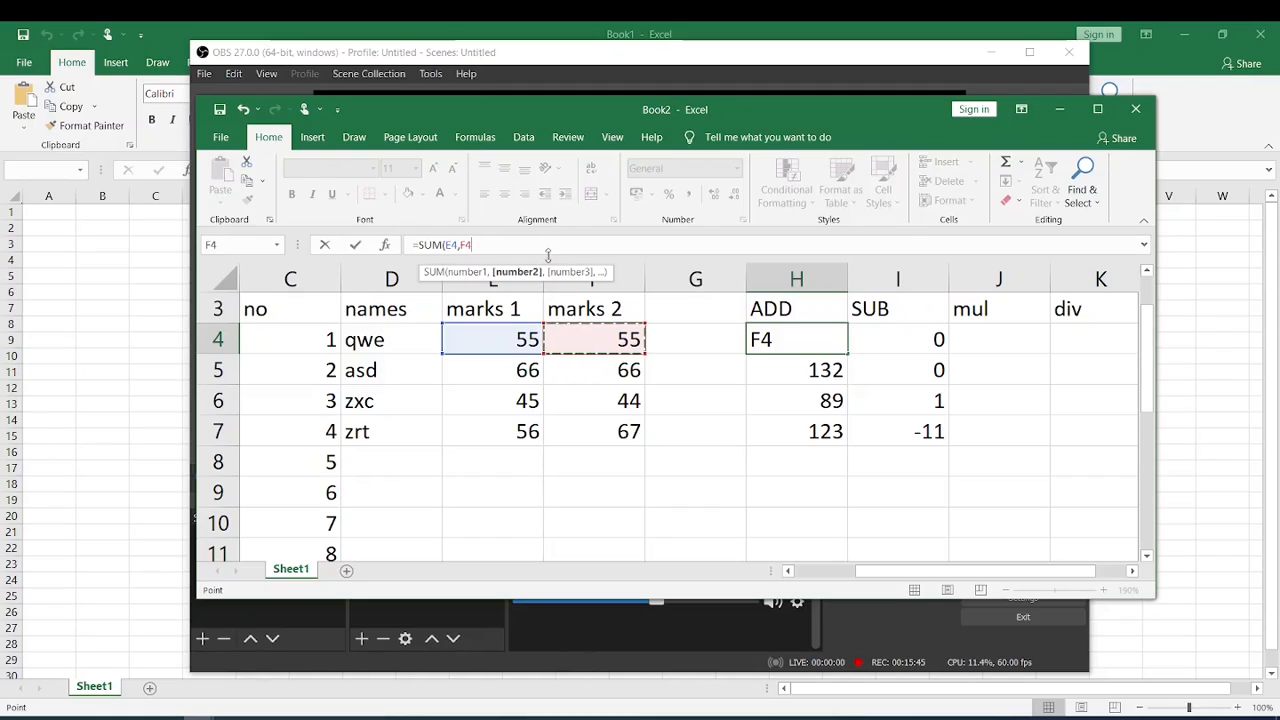
{"action": "type", "text": ")"}
{"action": "key", "text": "Return"}
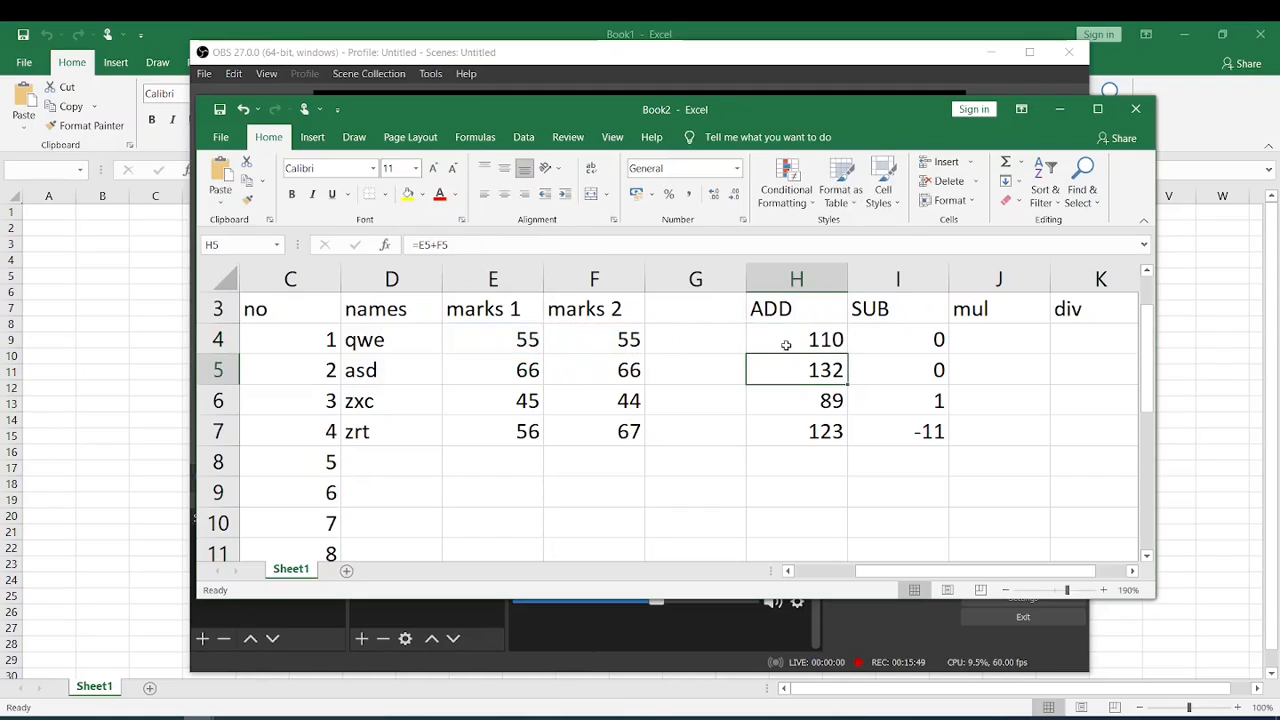
Widen column H and examine which cells the SUM formula in H4 references.
{"action": "left_click", "coordinate": [579, 245]}
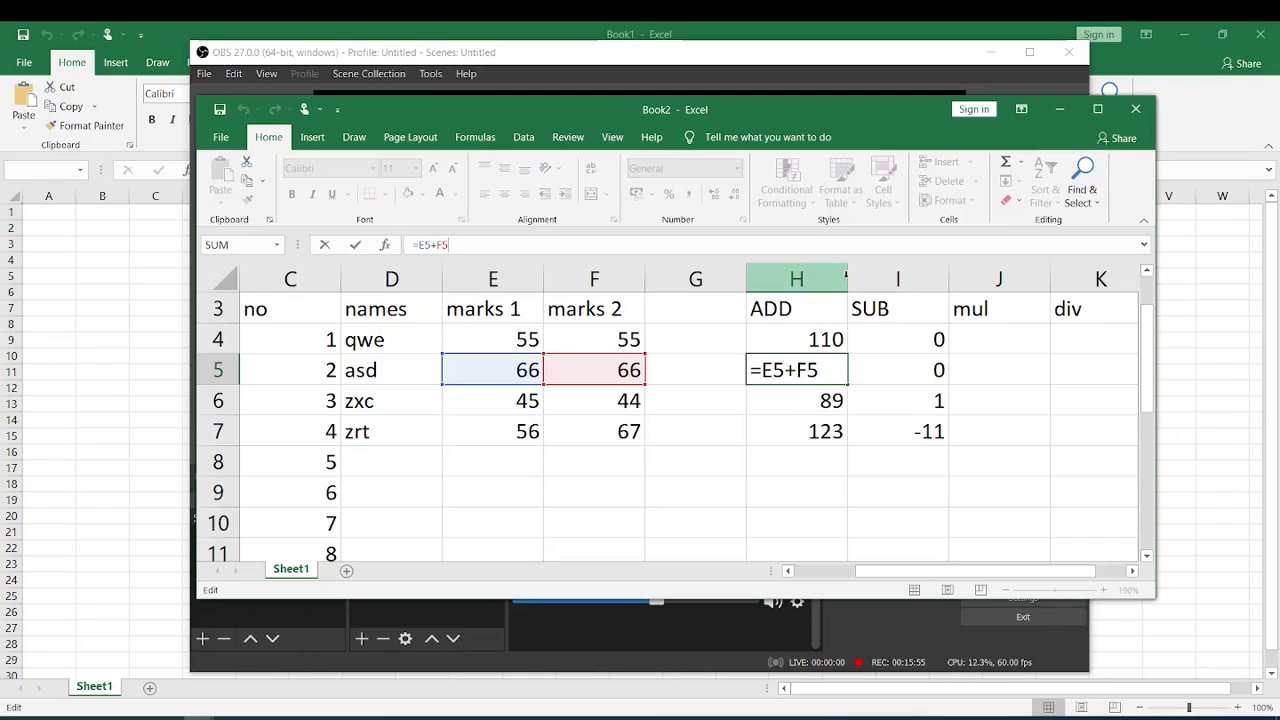
{"action": "left_click", "coordinate": [694, 340]}
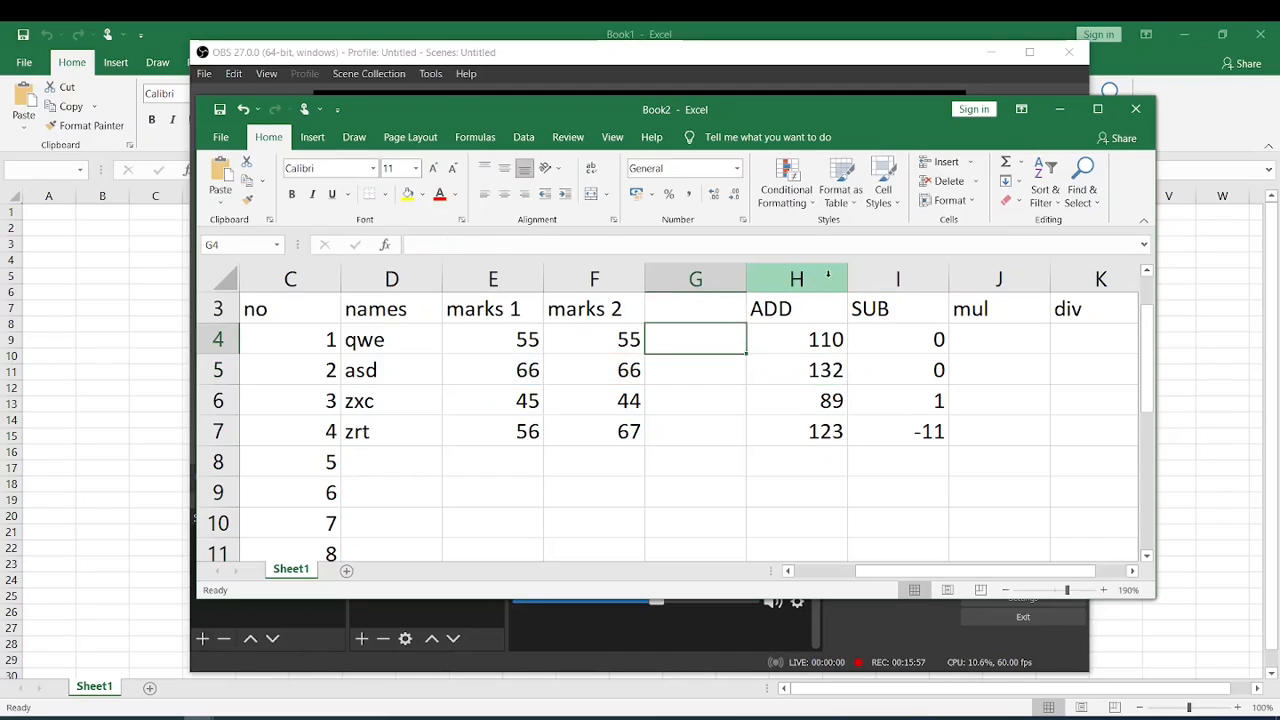
{"action": "left_click_drag", "start_coordinate": [847, 272], "coordinate": [908, 277]}
{"action": "left_click", "coordinate": [829, 337]}
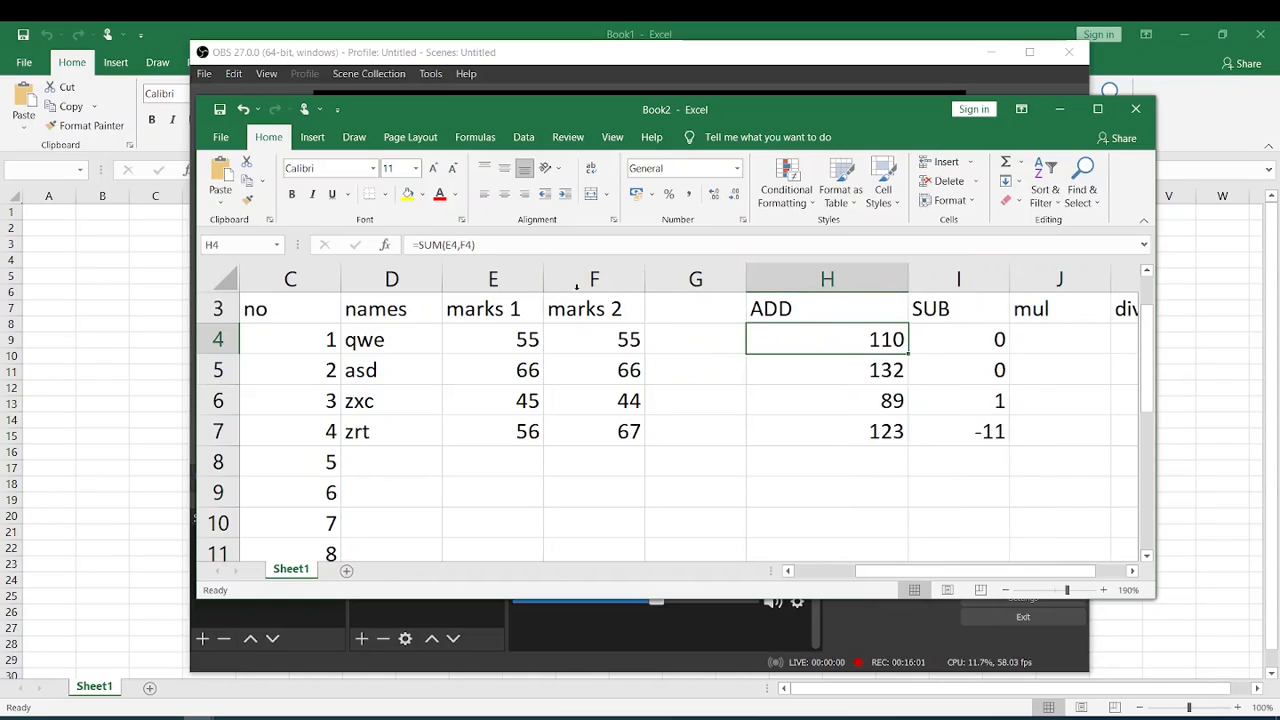
{"action": "left_click", "coordinate": [545, 251]}
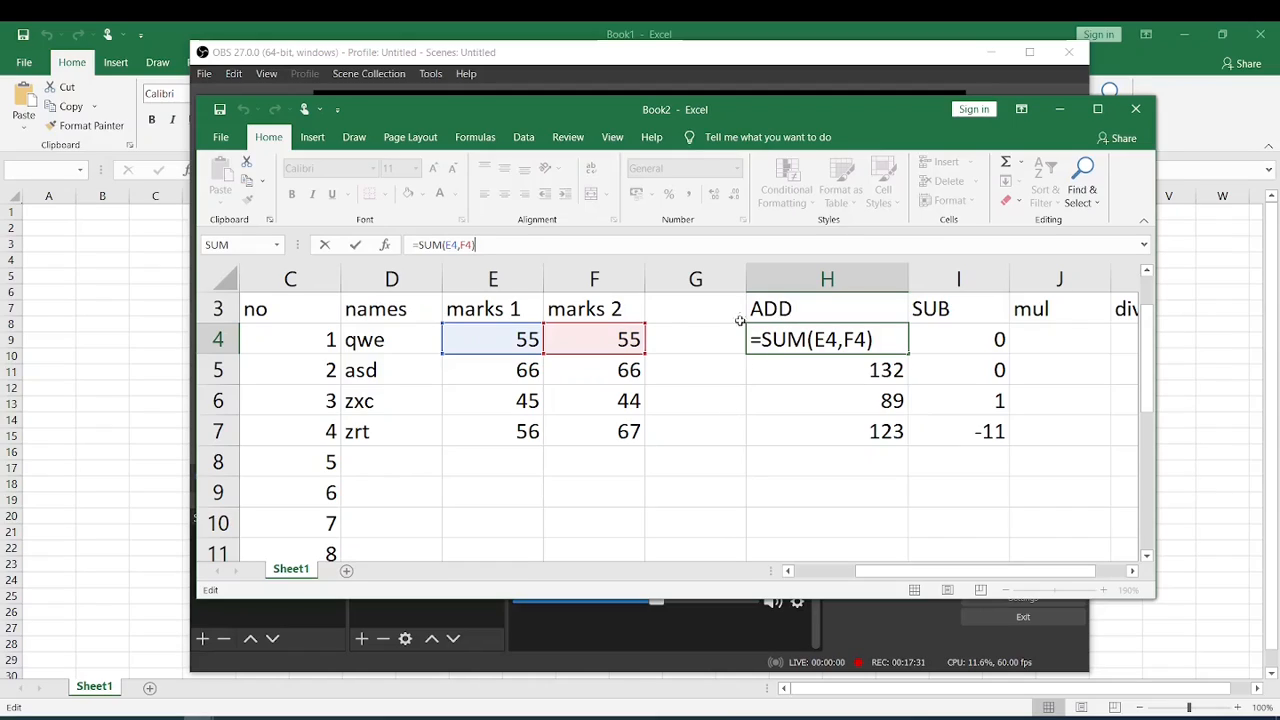
Copy the marks 2 heading and its values from F3:F7 into the empty column beside it, starting at G3.
{"action": "left_click", "coordinate": [723, 273]}
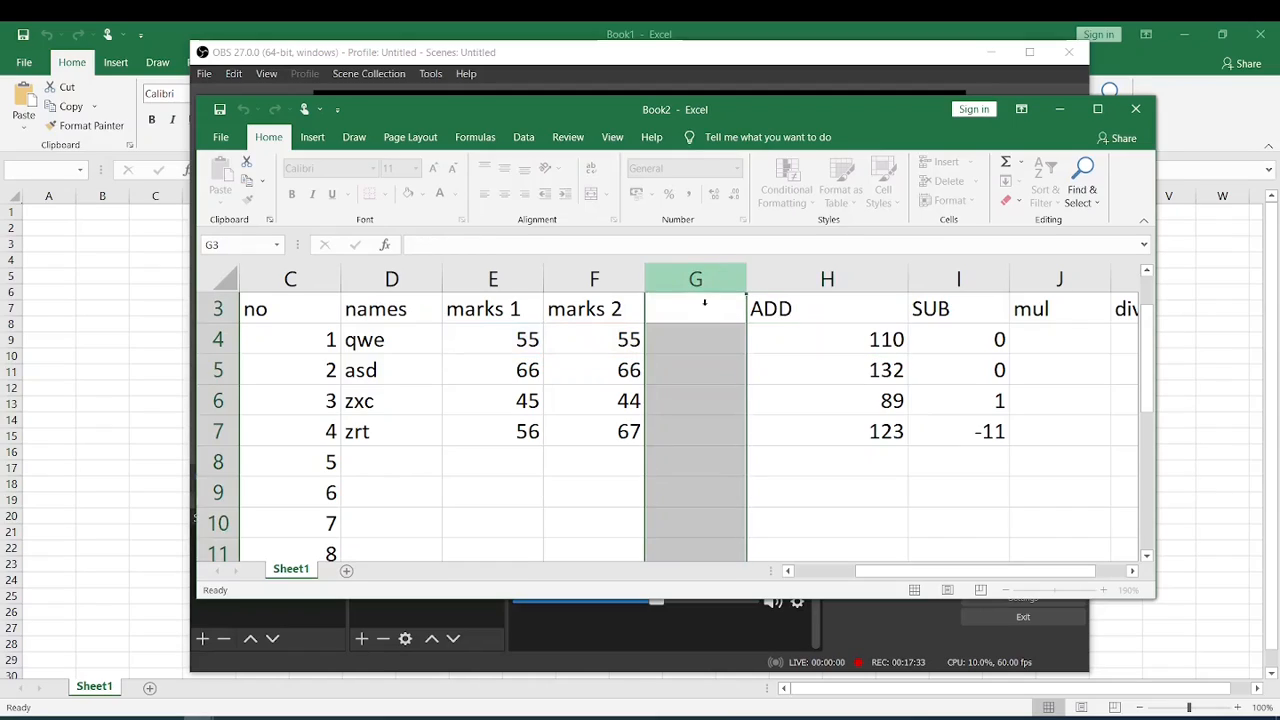
{"action": "left_click", "coordinate": [705, 310]}
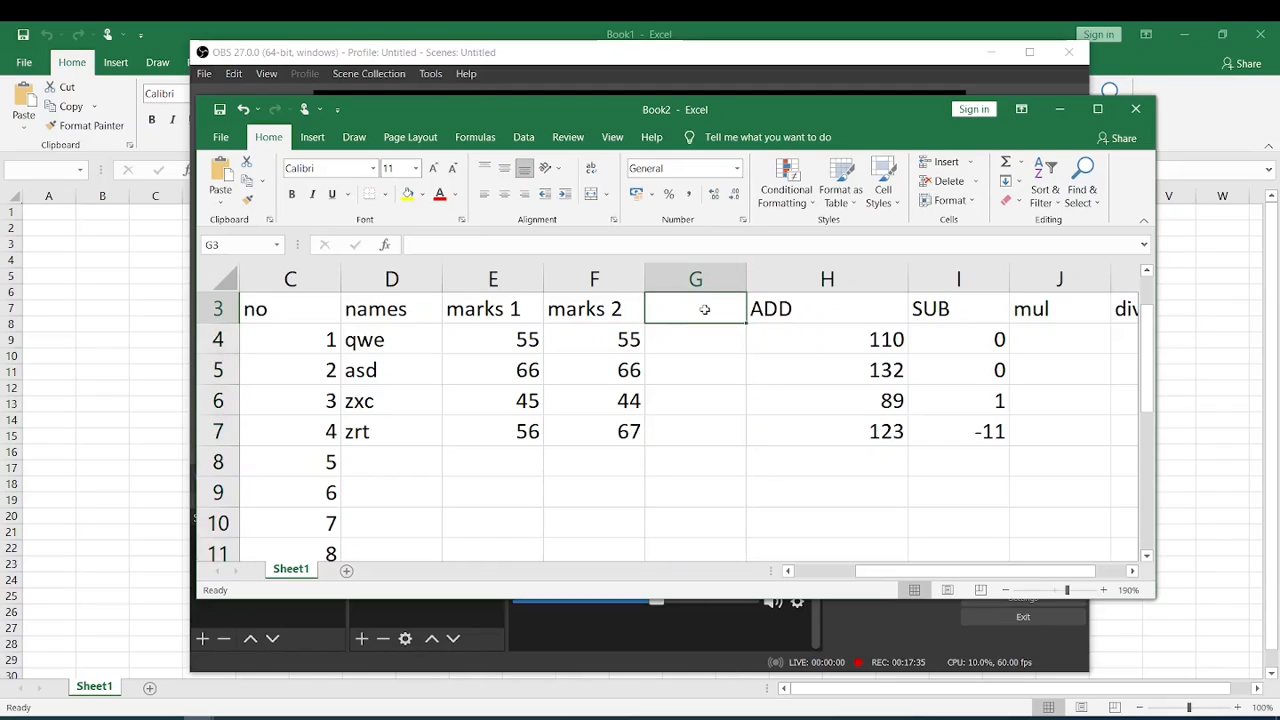
{"action": "key", "text": "Left"}
{"action": "key", "text": "Right"}
{"action": "key", "text": "Left"}
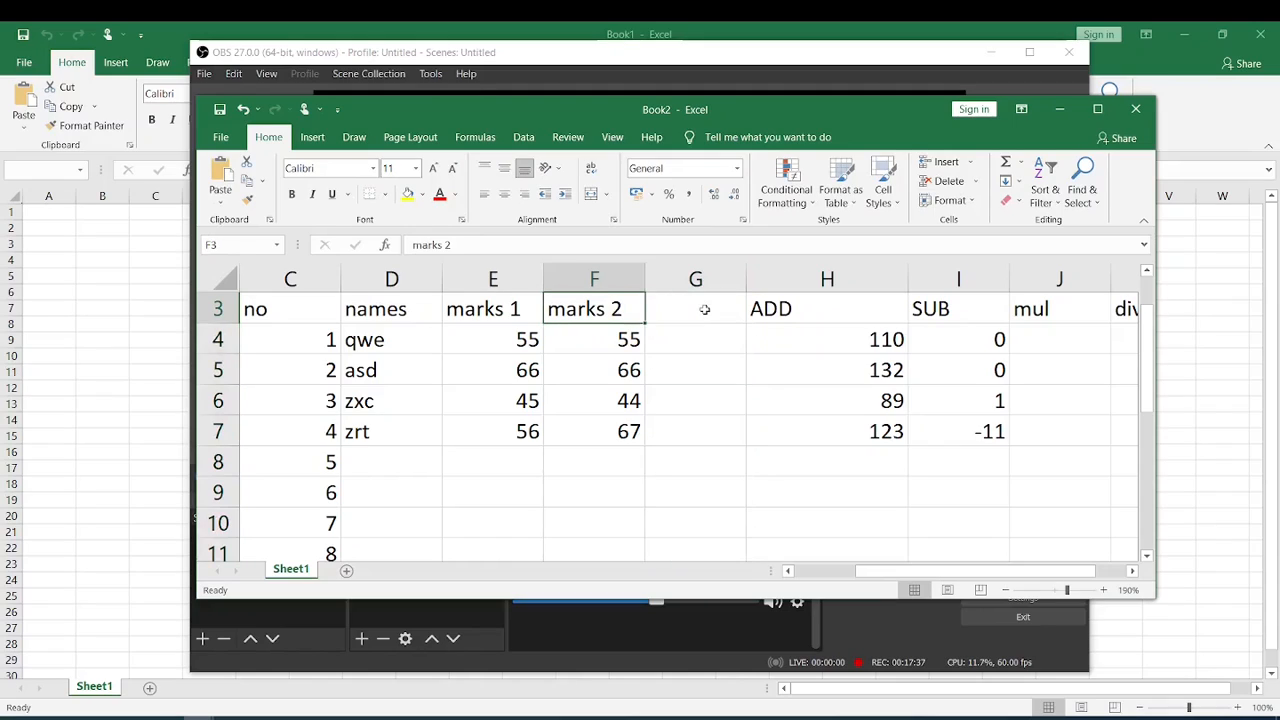
{"action": "key", "text": "shift+Down"}
{"action": "key", "text": "shift+Down"}
{"action": "key", "text": "shift+Down"}
{"action": "key", "text": "shift+Down"}
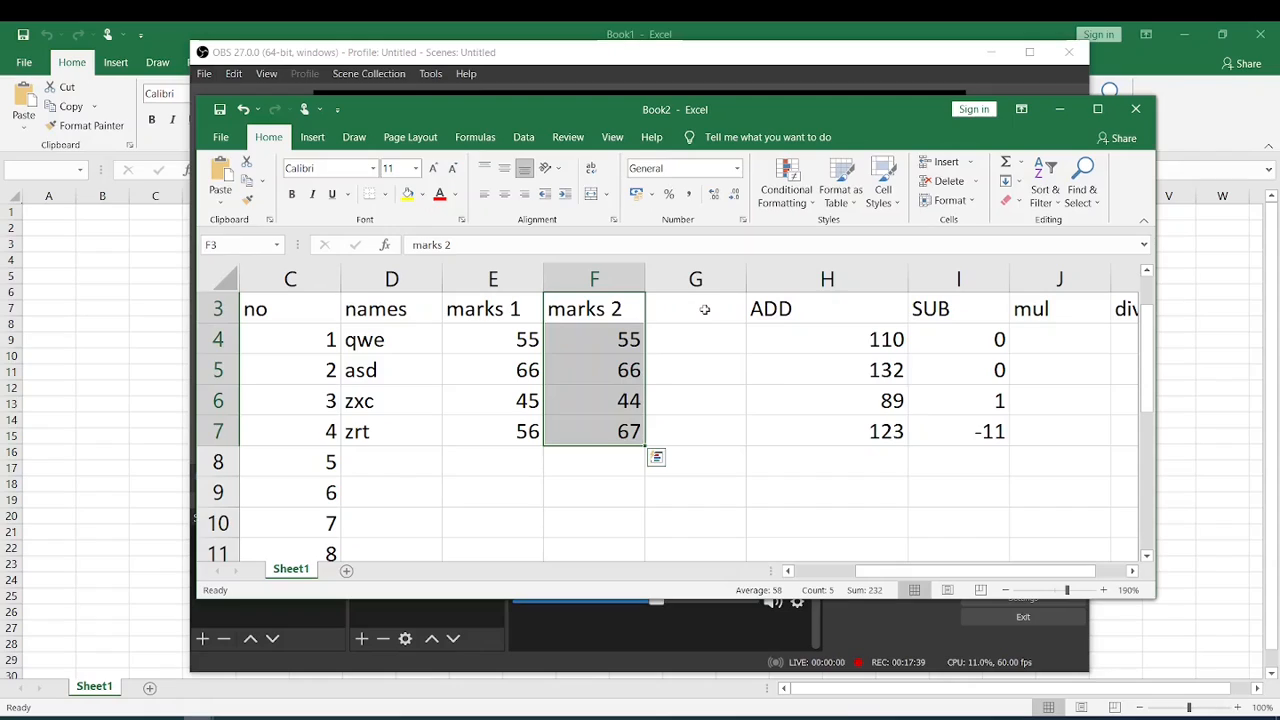
{"action": "key", "text": "ctrl+c"}
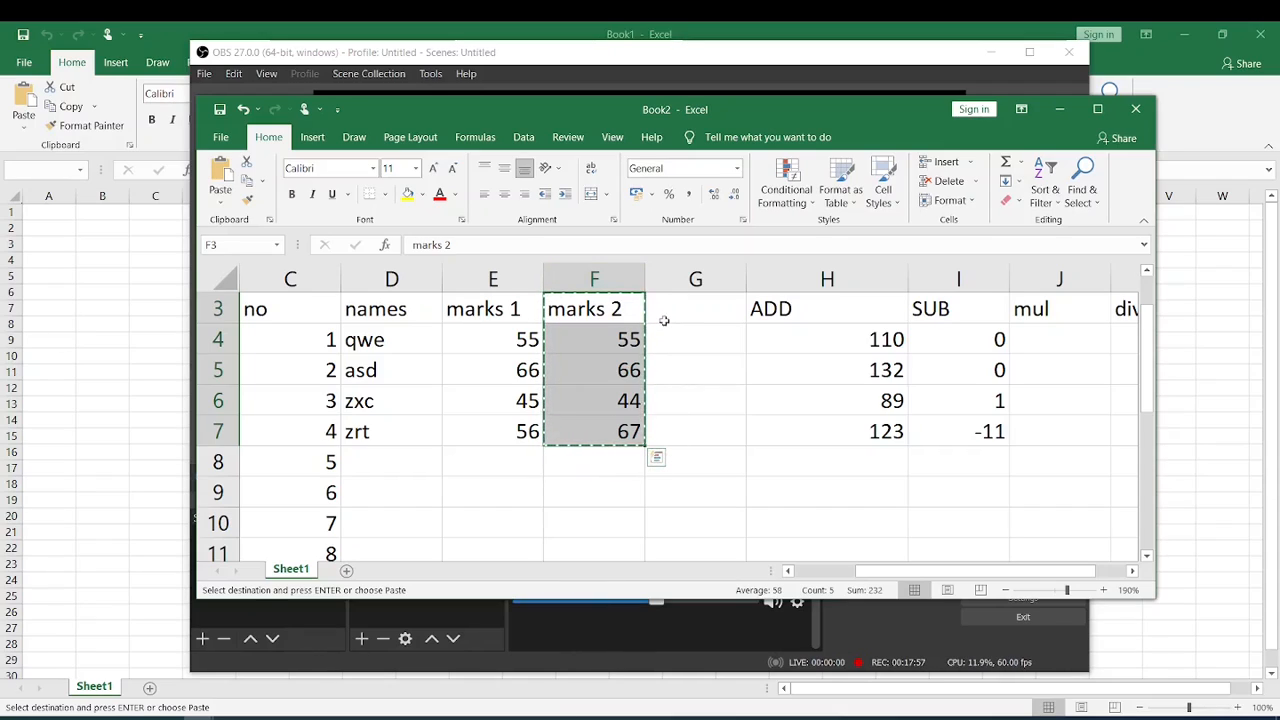
{"action": "left_click", "coordinate": [700, 316]}
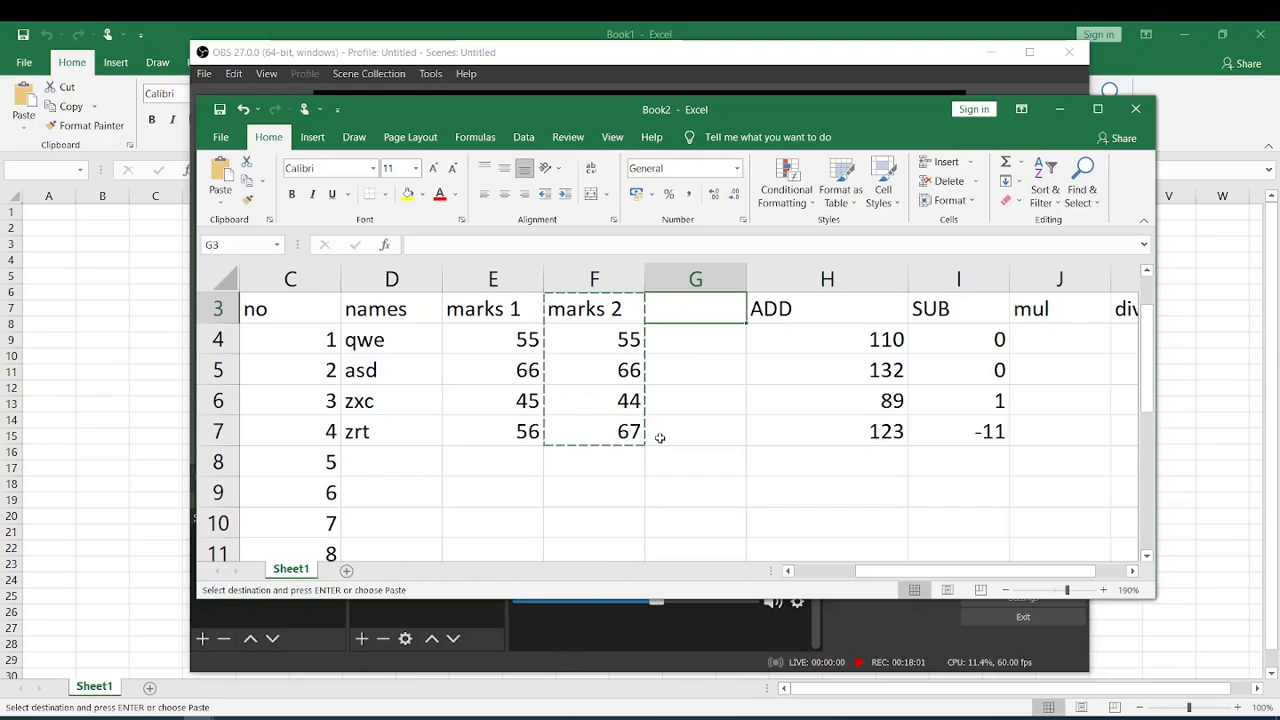
{"action": "left_click", "coordinate": [697, 491]}
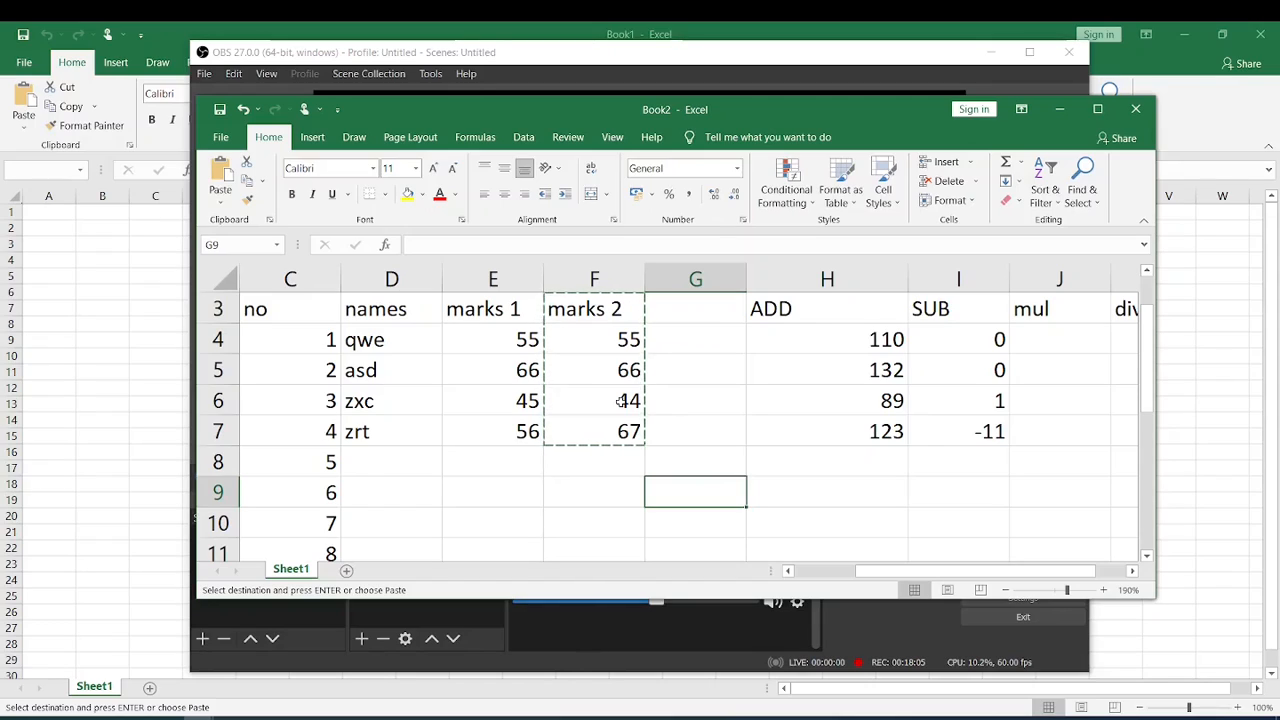
{"action": "left_click", "coordinate": [670, 312]}
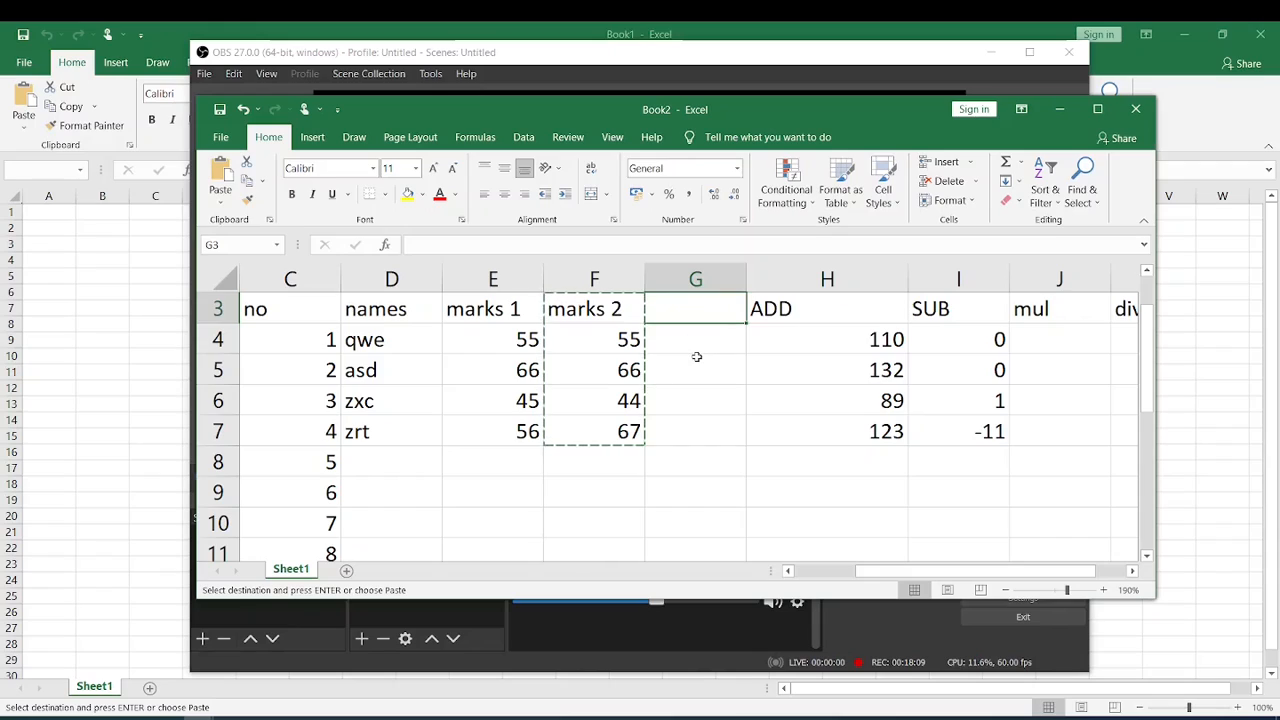
{"action": "key", "text": "ctrl+v"}
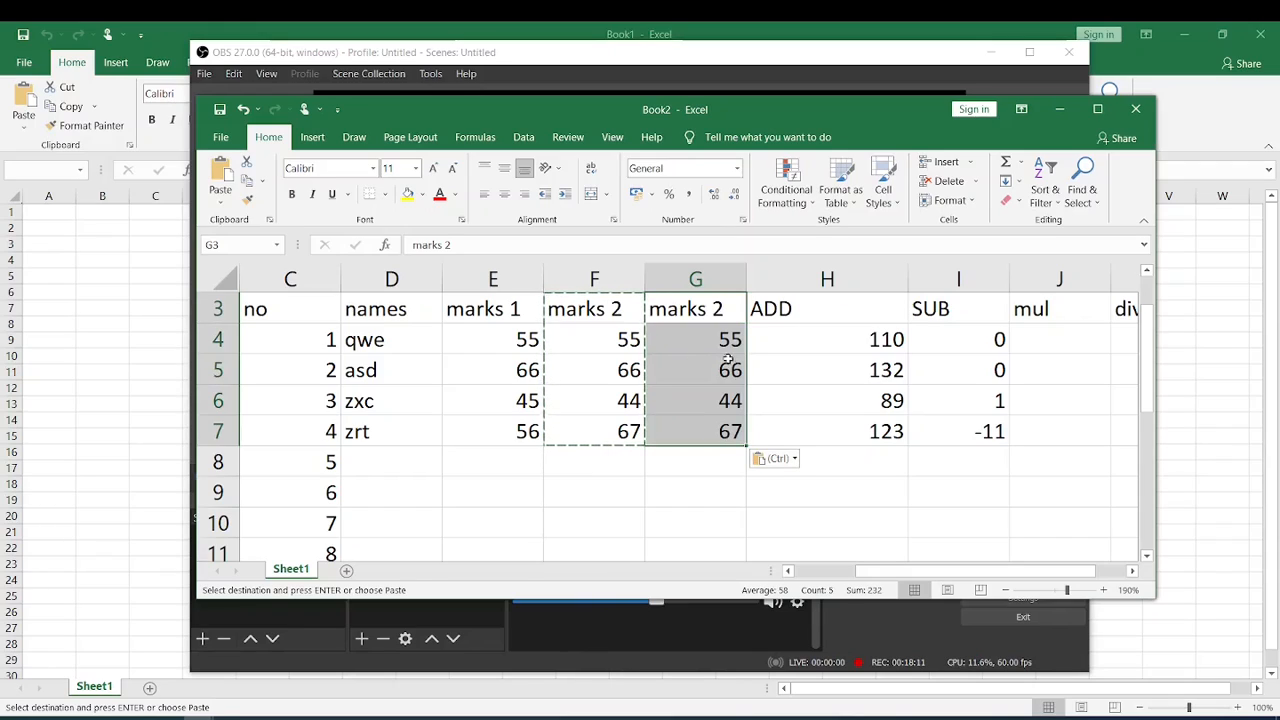
Change the heading of the pasted column in G3 to marks 3.
{"action": "left_click", "coordinate": [718, 309]}
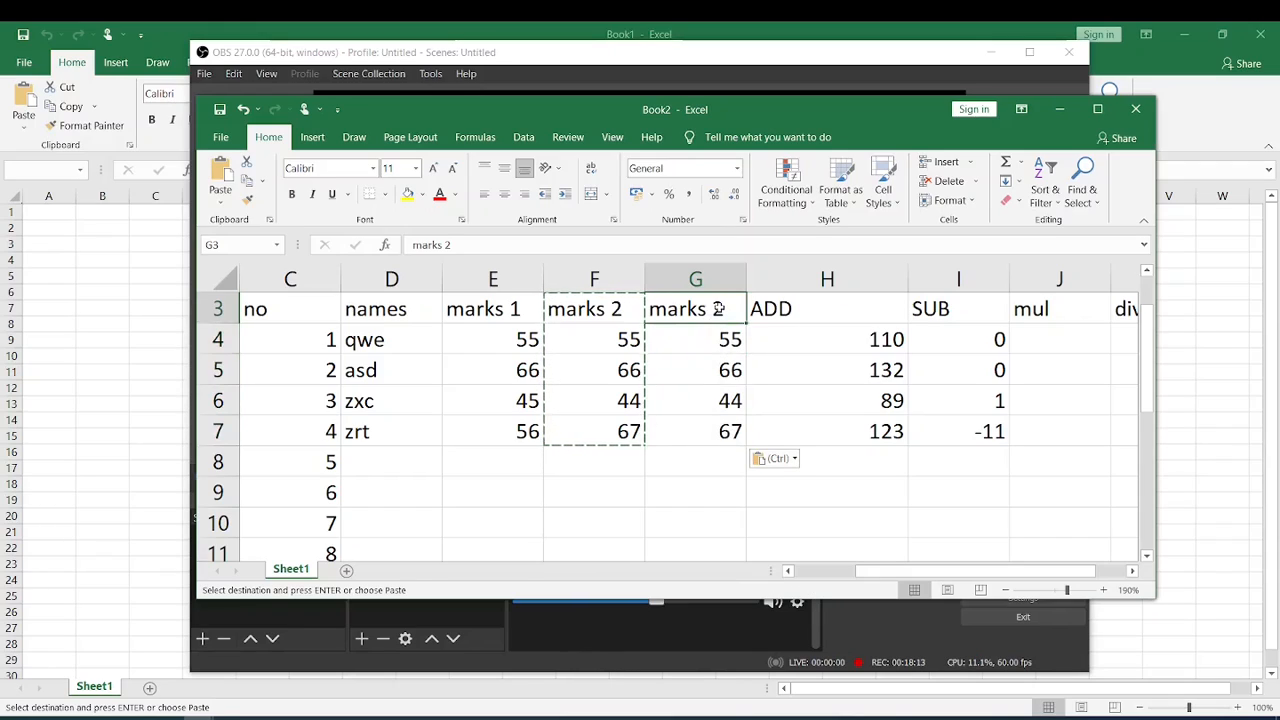
{"action": "type", "text": "marks"}
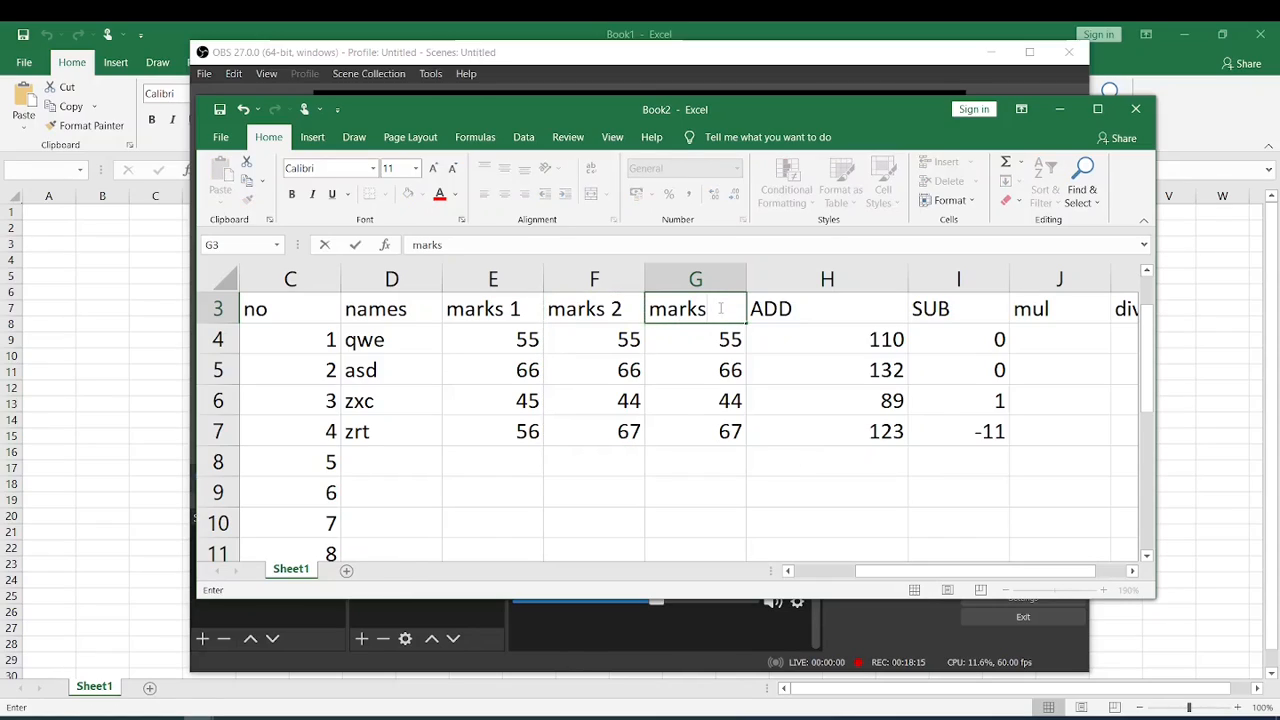
{"action": "type", "text": "3"}
{"action": "key", "text": "BackSpace"}
{"action": "type", "text": "3"}
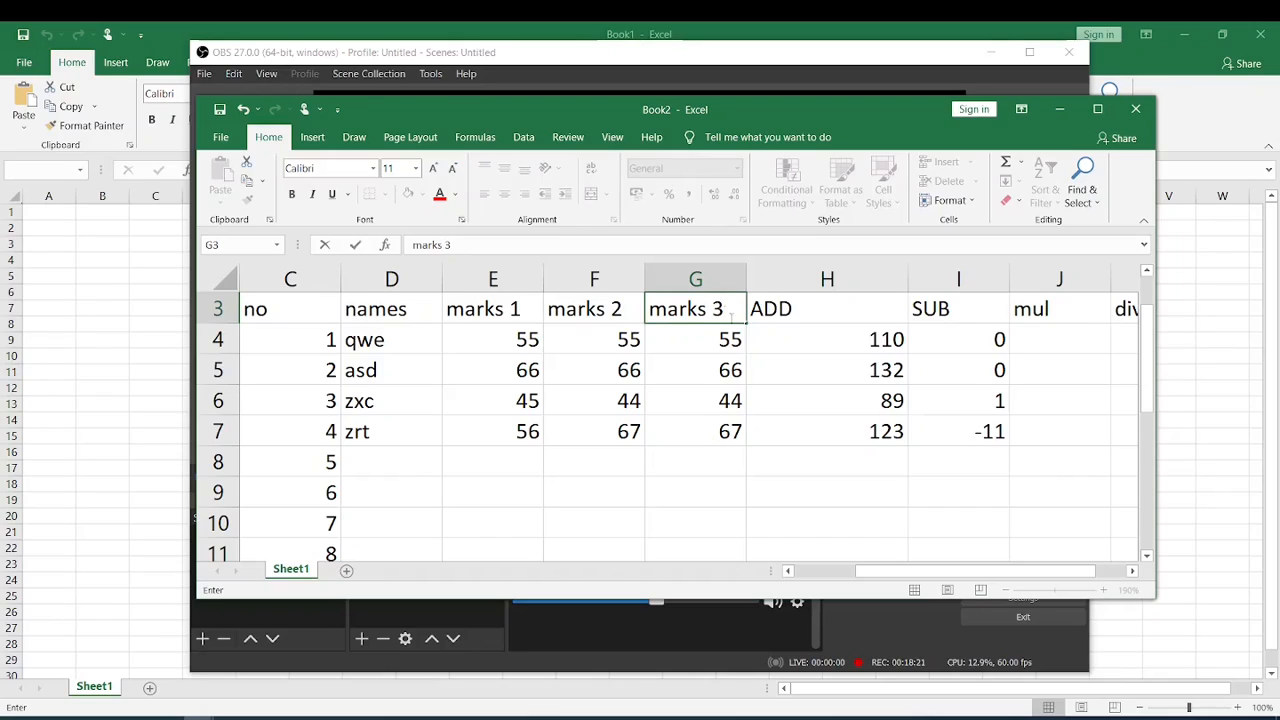
{"action": "left_click", "coordinate": [693, 379]}
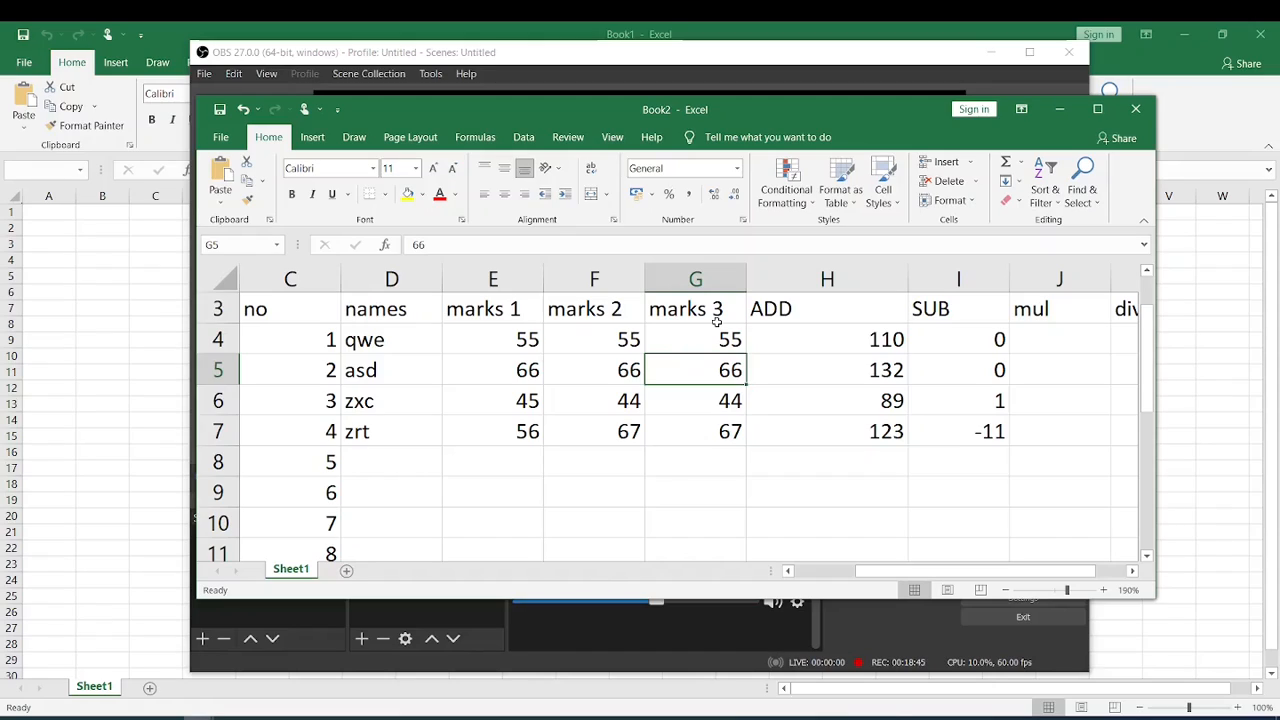
Remove the second argument from the SUM formula in H4, leaving =SUM(E4).
{"action": "left_click", "coordinate": [819, 347]}
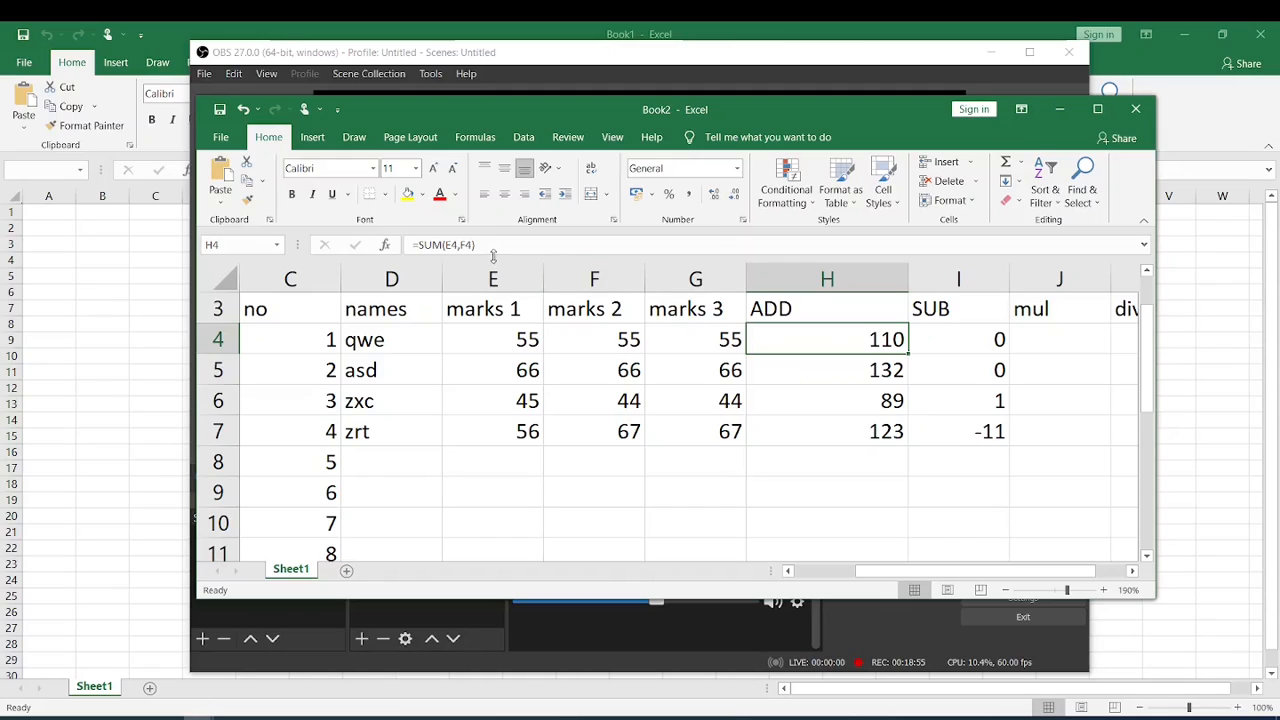
{"action": "left_click", "coordinate": [540, 244]}
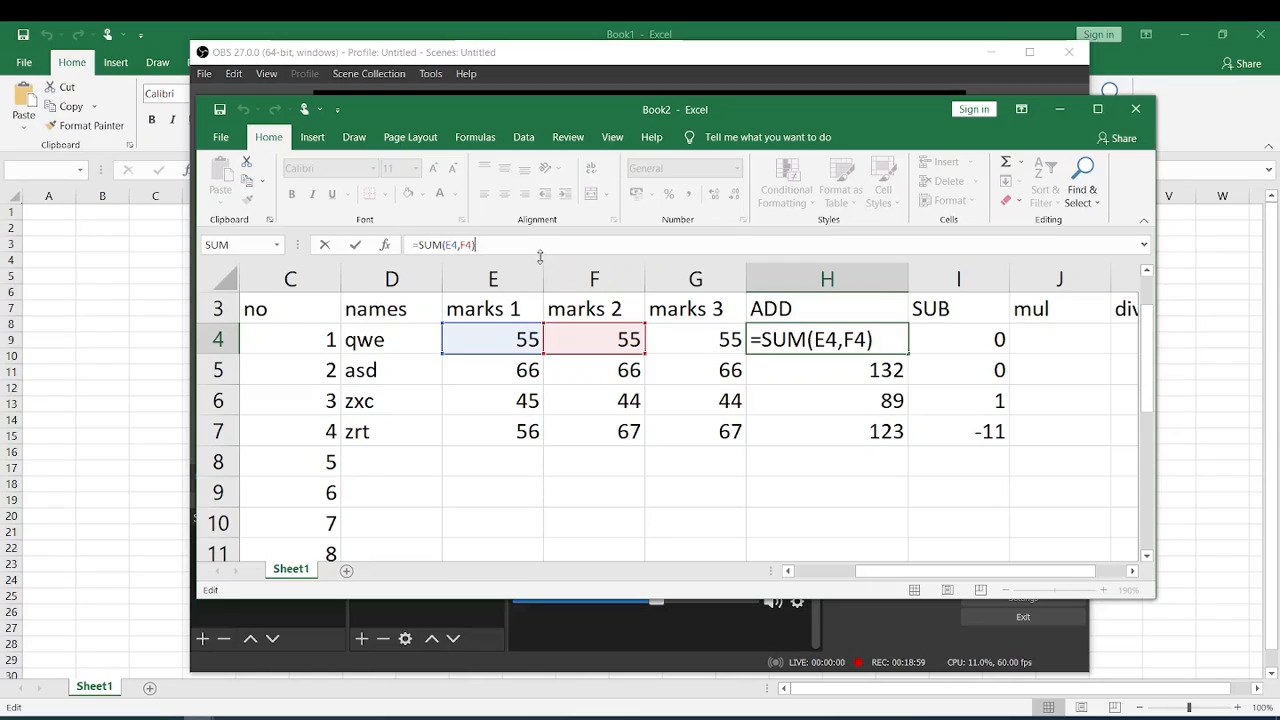
{"action": "key", "text": "Left"}
{"action": "key", "text": "BackSpace"}
{"action": "key", "text": "BackSpace"}
{"action": "key", "text": "BackSpace"}
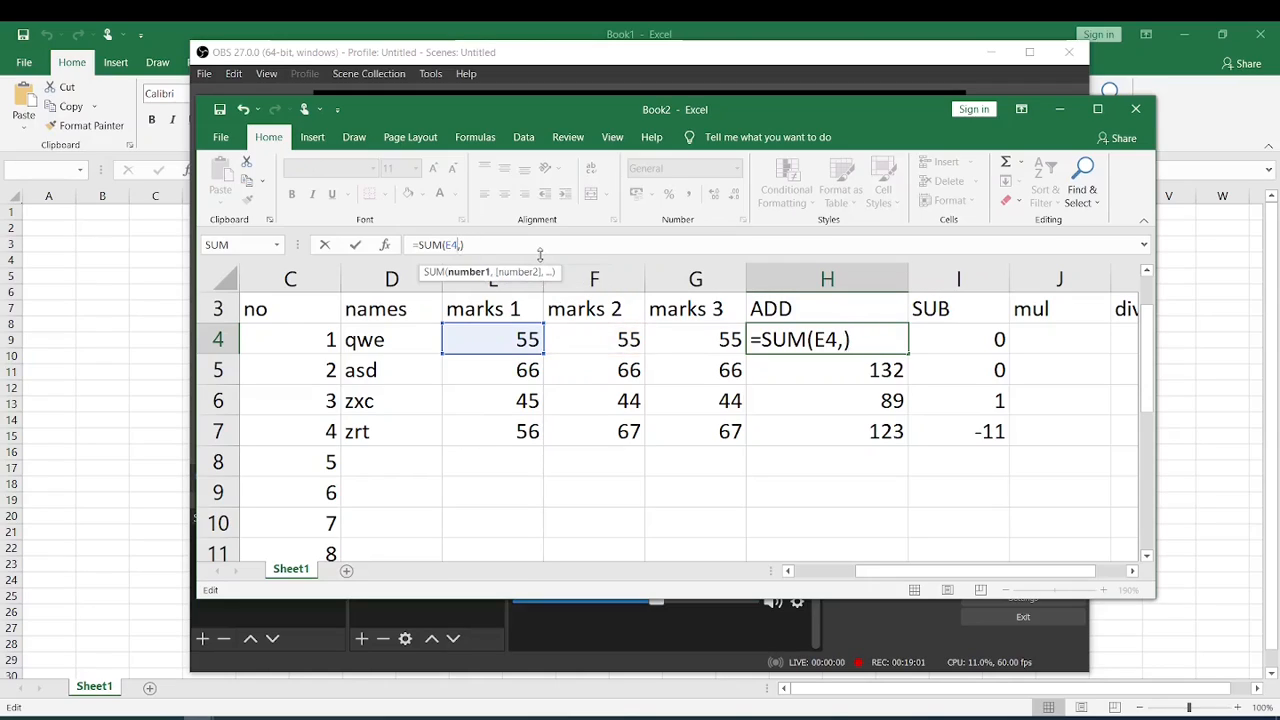
{"action": "left_click", "coordinate": [528, 337]}
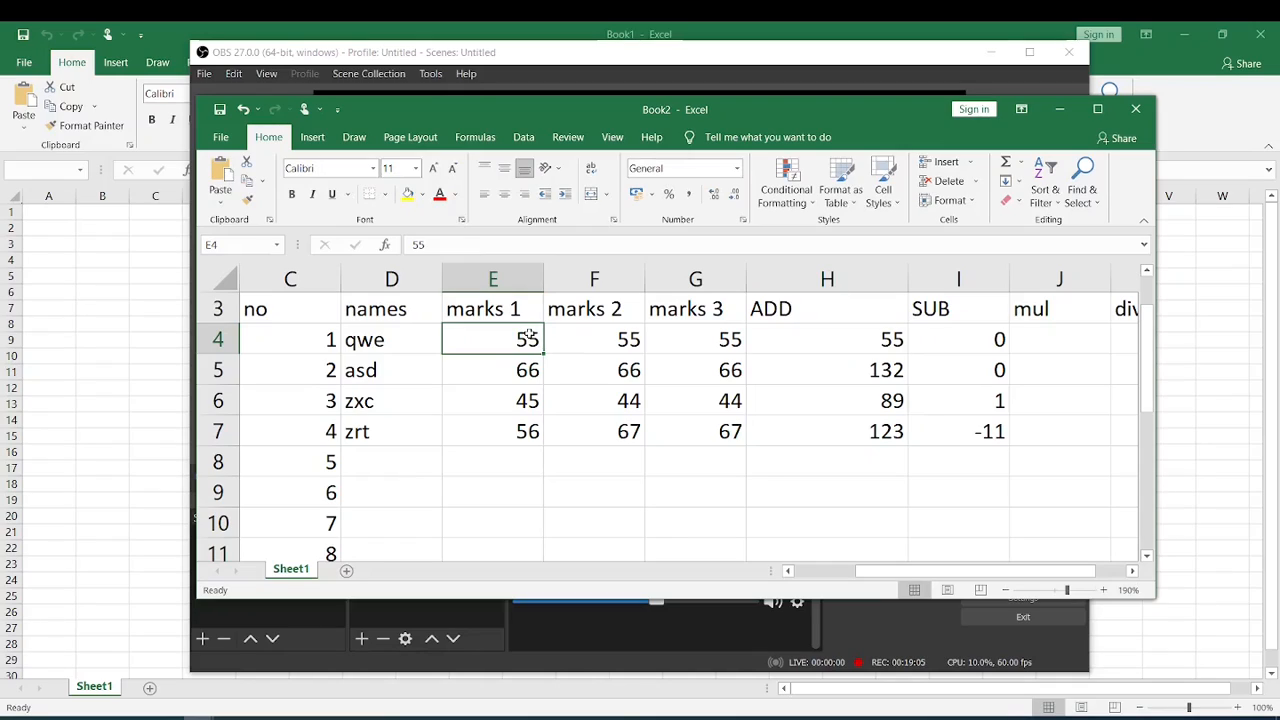
{"action": "left_click", "coordinate": [510, 248]}
{"action": "key", "text": "BackSpace"}
{"action": "key", "text": "BackSpace"}
{"action": "type", "text": "="}
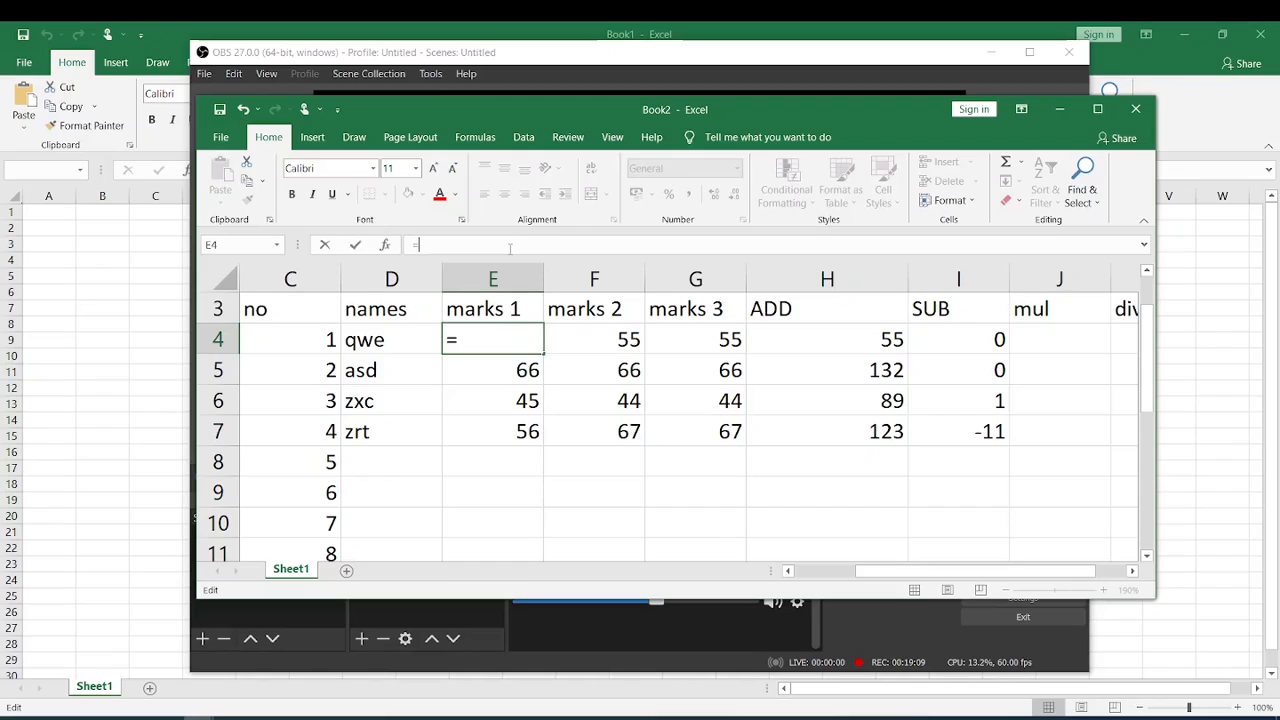
{"action": "type", "text": "sum"}
{"action": "key", "text": "Return"}
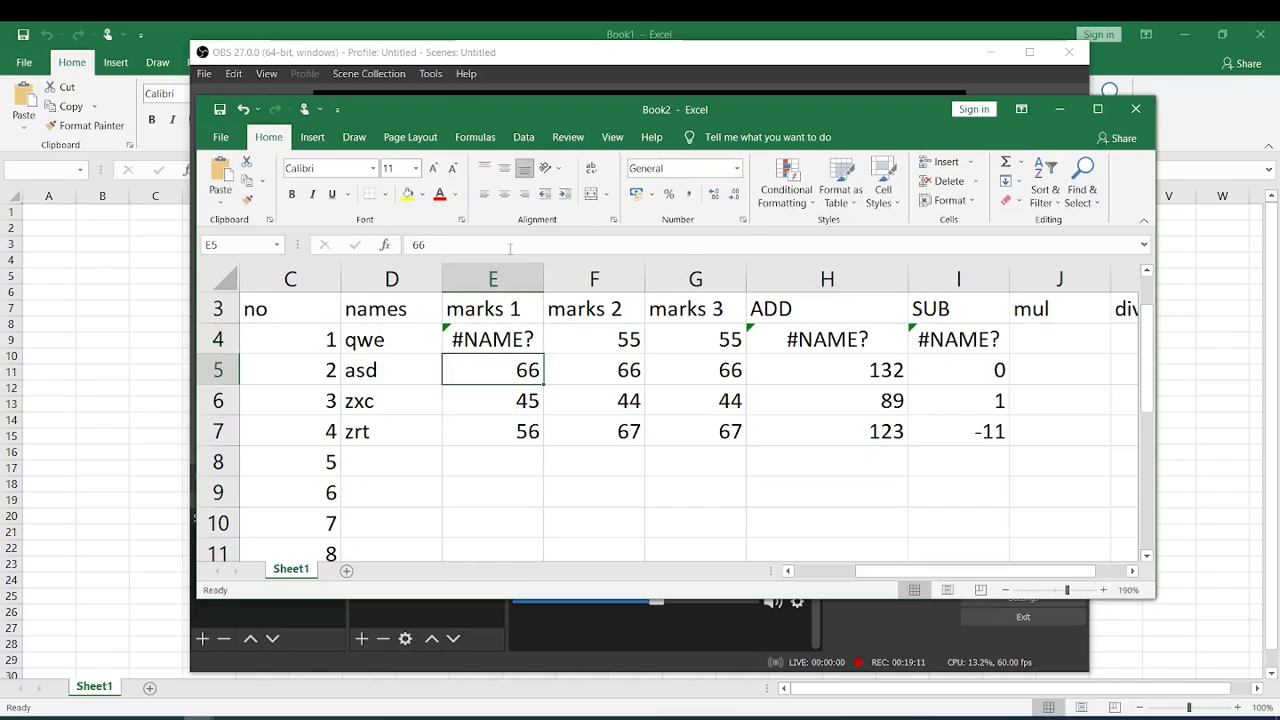
{"action": "key", "text": "ctrl+z"}
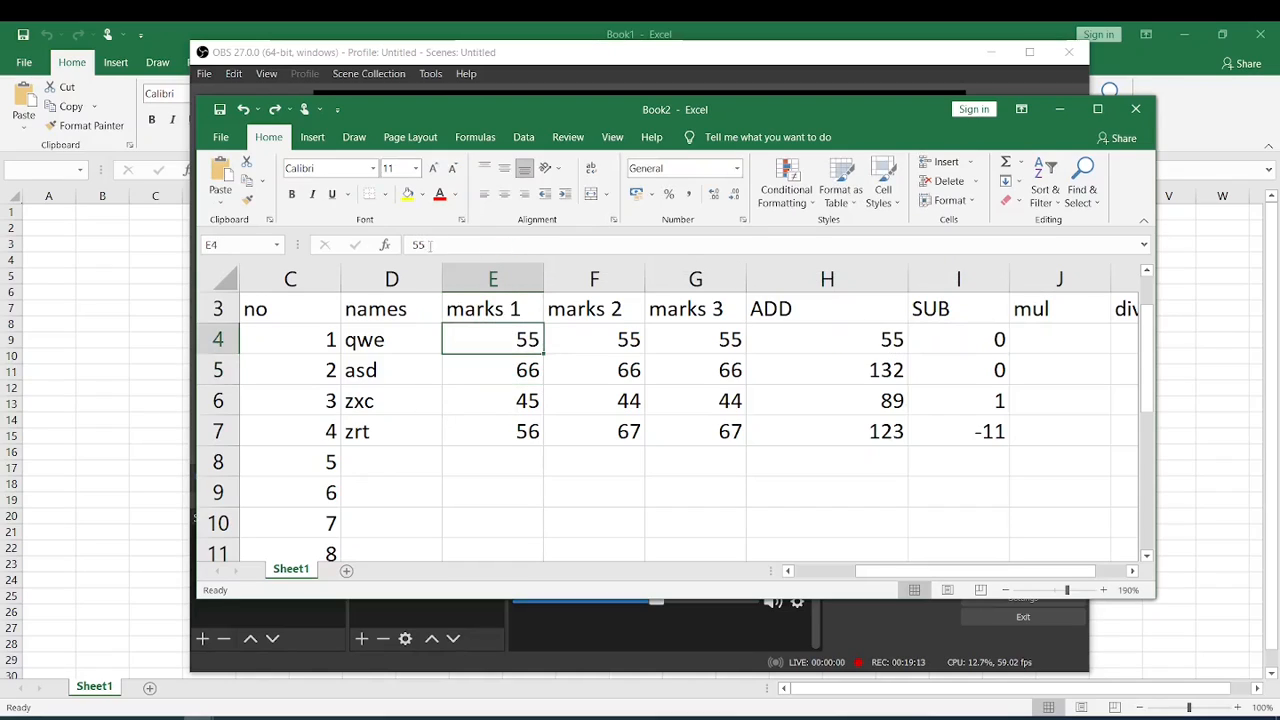
Change the formula in H4 to sum the range of all three marks, =SUM(E4:G4), and fill it down through H7.
{"action": "left_click", "coordinate": [798, 362]}
{"action": "left_click", "coordinate": [800, 329]}
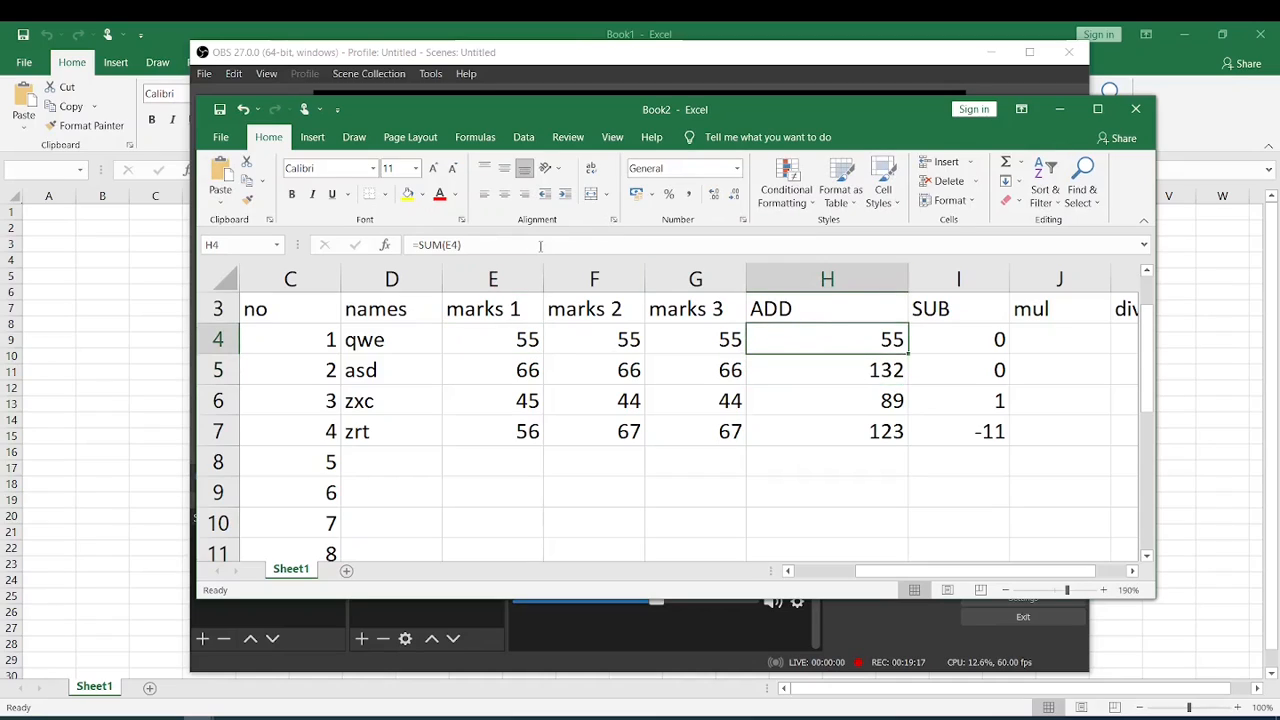
{"action": "left_click", "coordinate": [540, 245]}
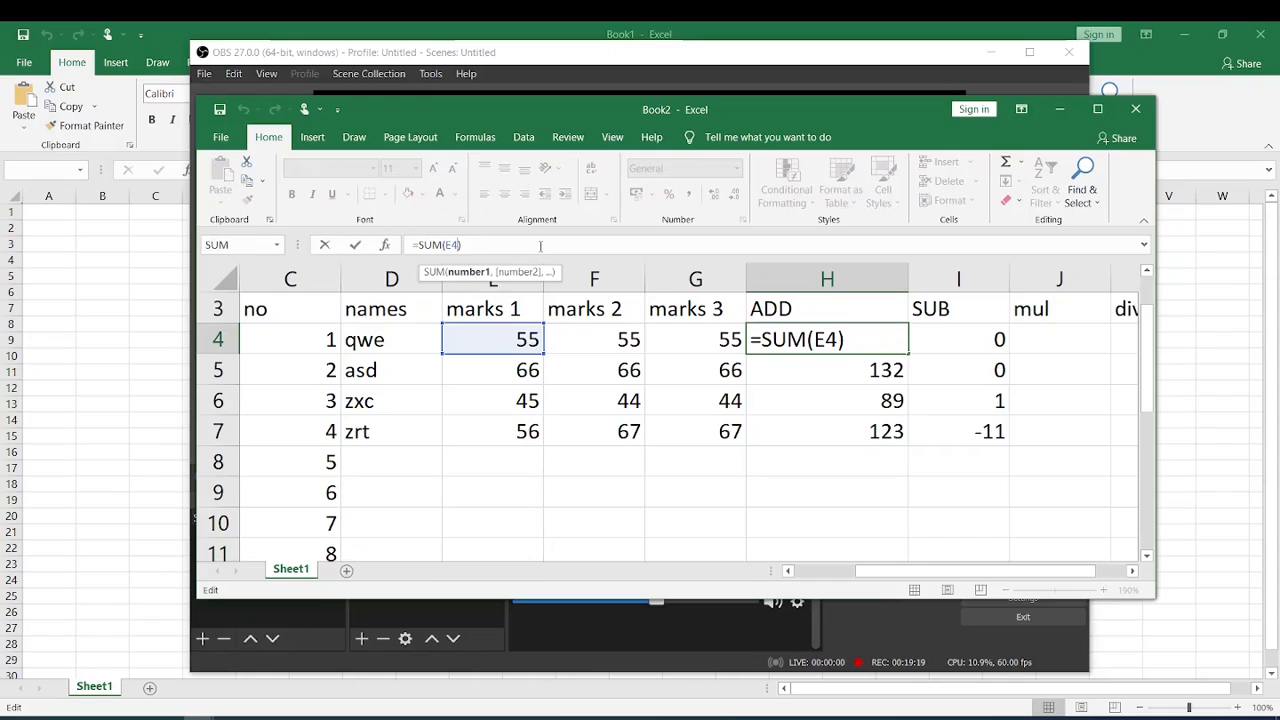
{"action": "type", "text": ":"}
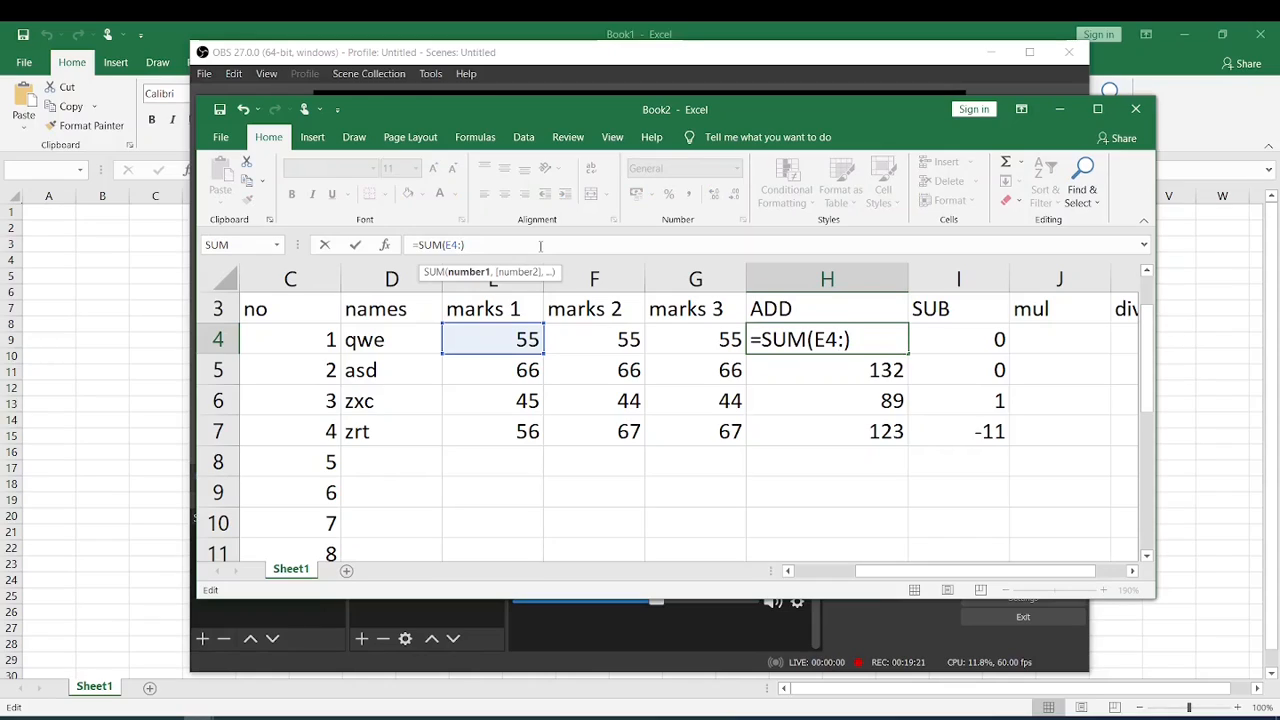
{"action": "type", "text": "g4"}
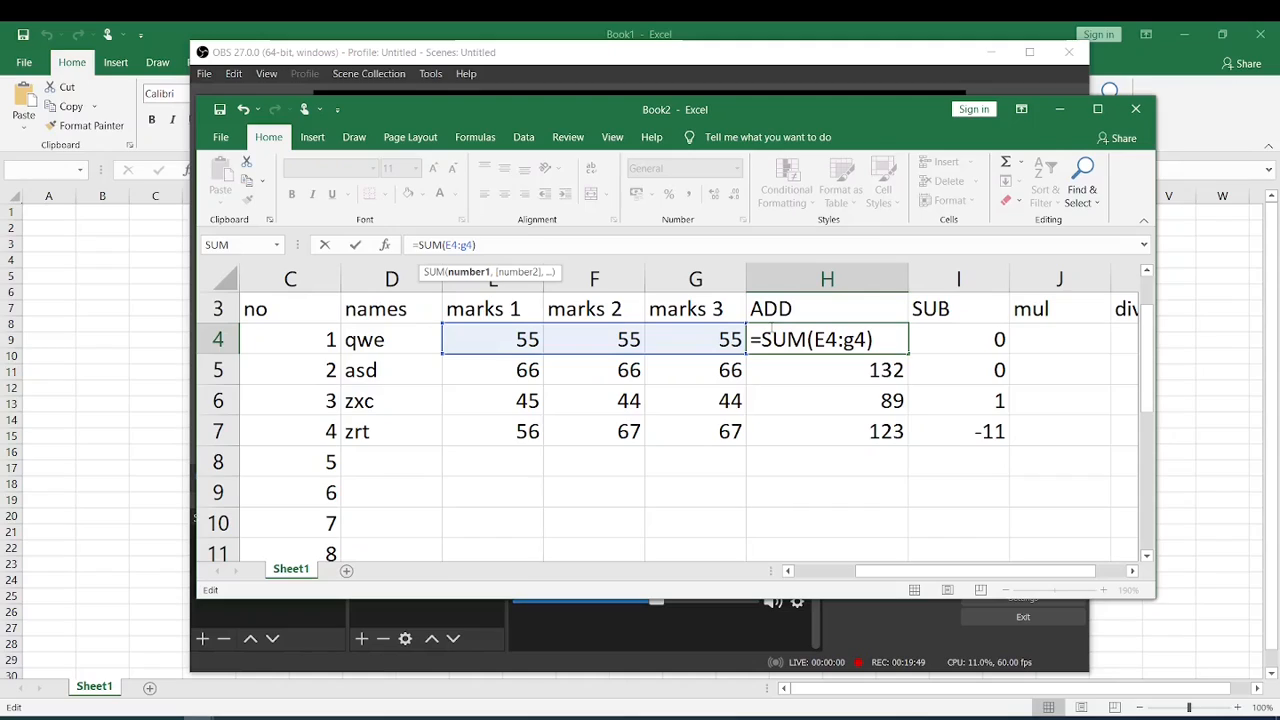
{"action": "key", "text": "Return"}
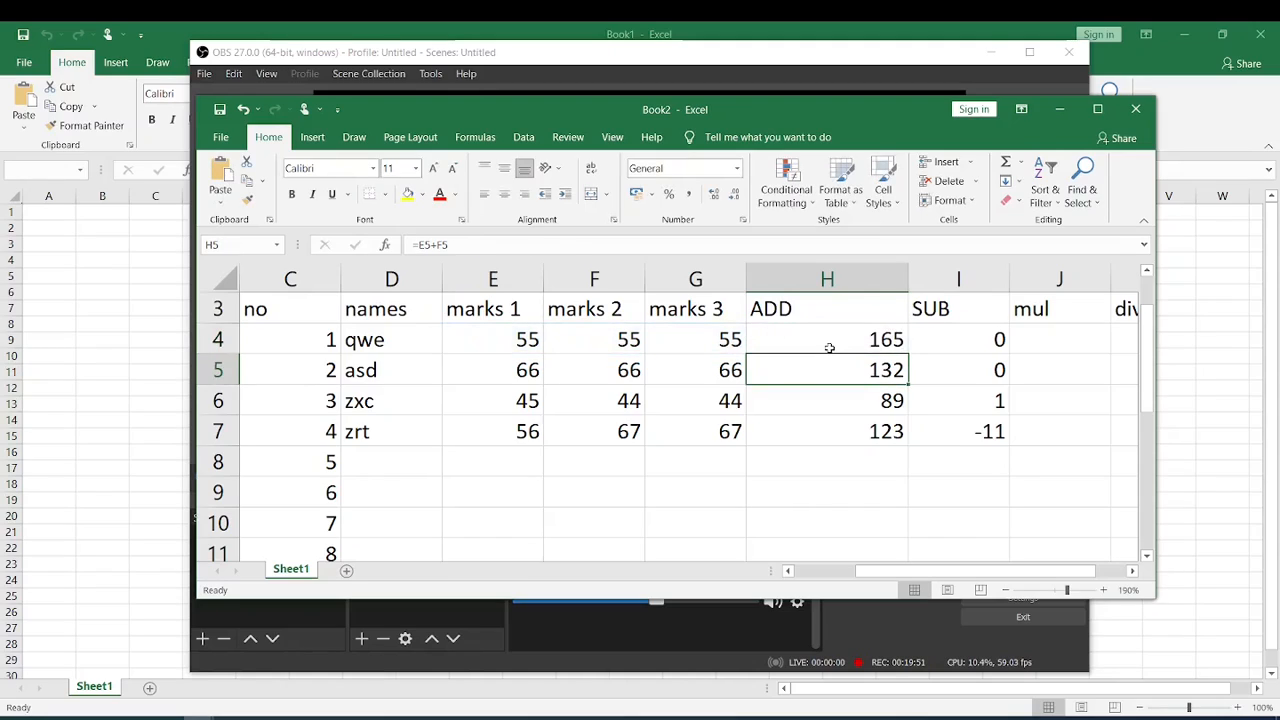
{"action": "left_click", "coordinate": [829, 348]}
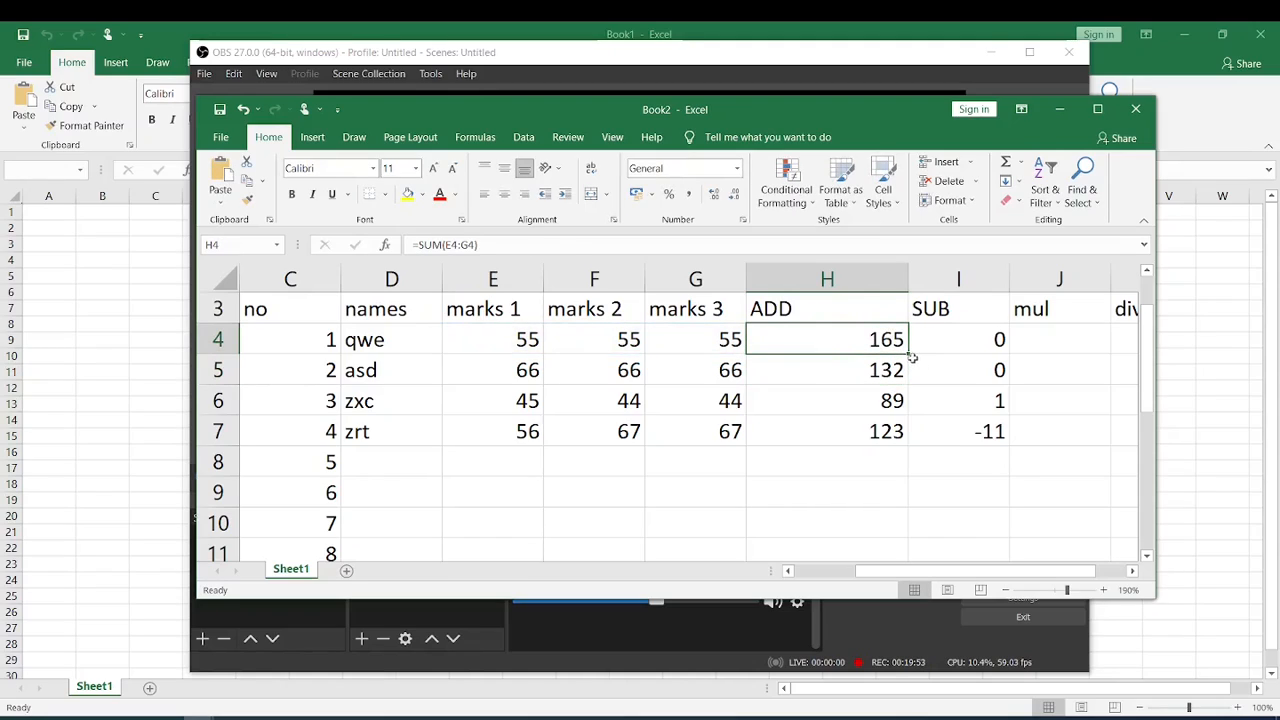
{"action": "left_click_drag", "start_coordinate": [912, 357], "coordinate": [917, 434]}
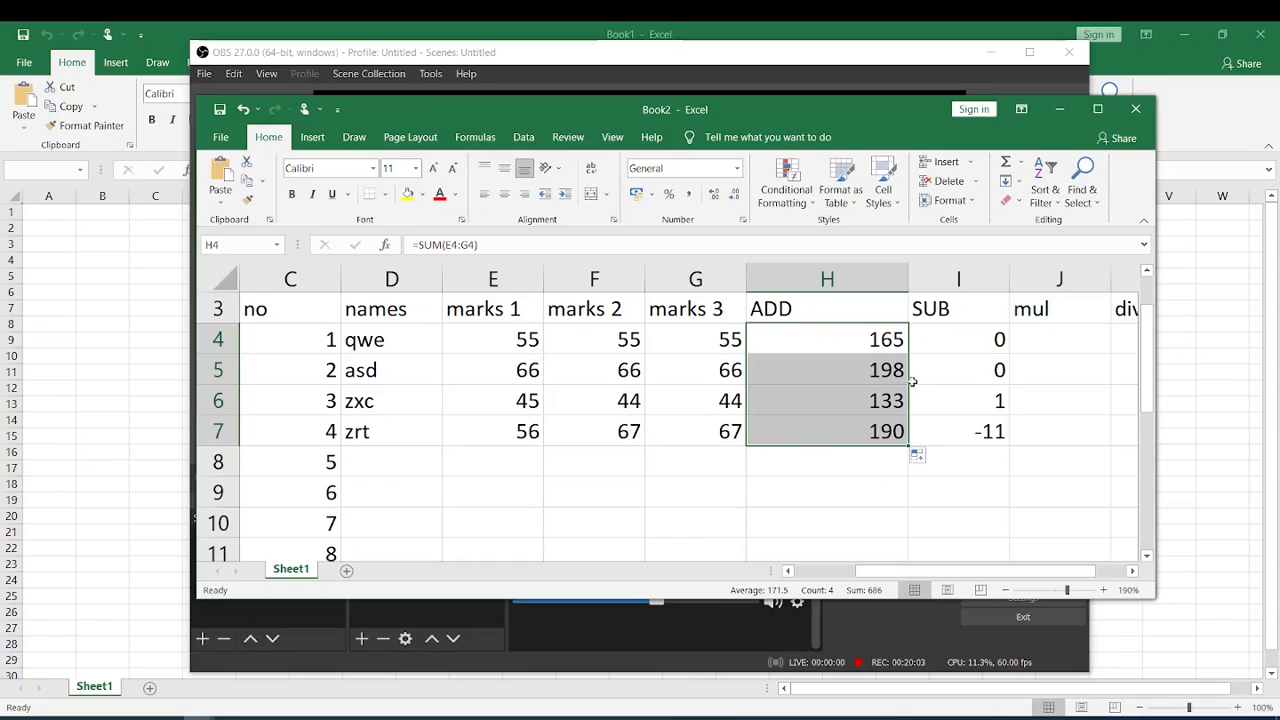
Replace the formula in I4 with =sub to look for a built-in subtraction function.
{"action": "left_click", "coordinate": [957, 340]}
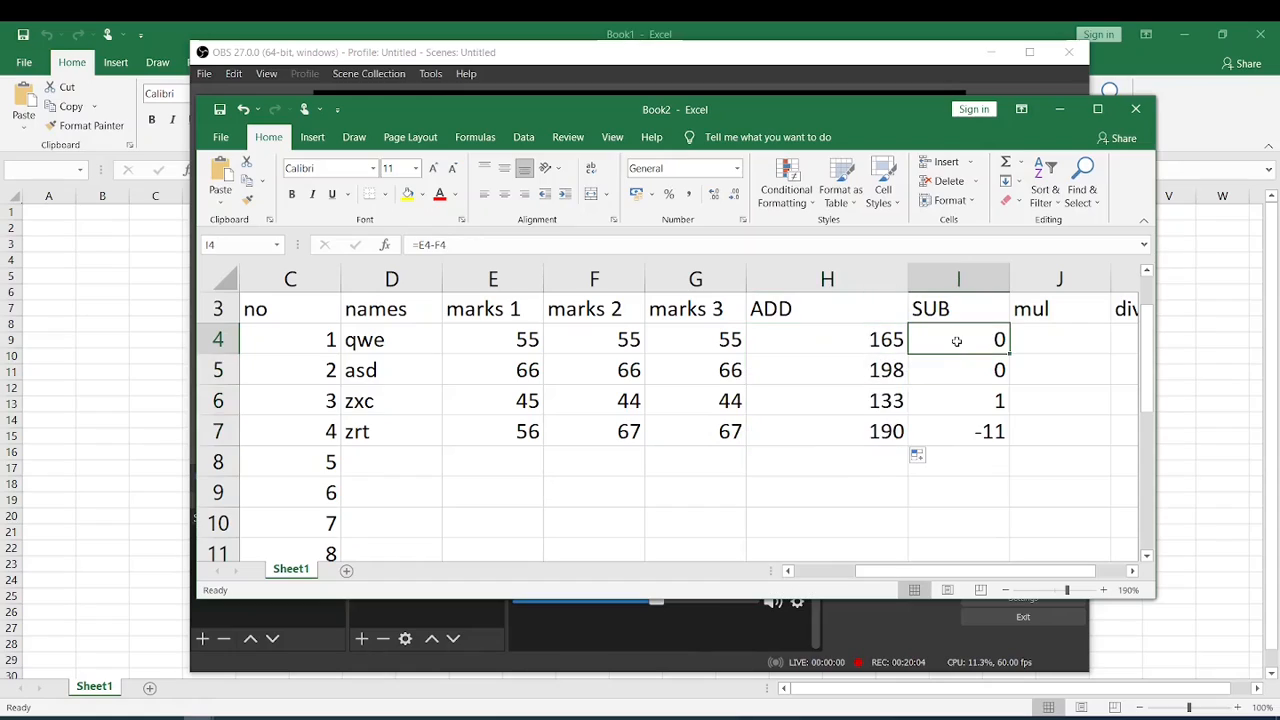
{"action": "left_click", "coordinate": [514, 237]}
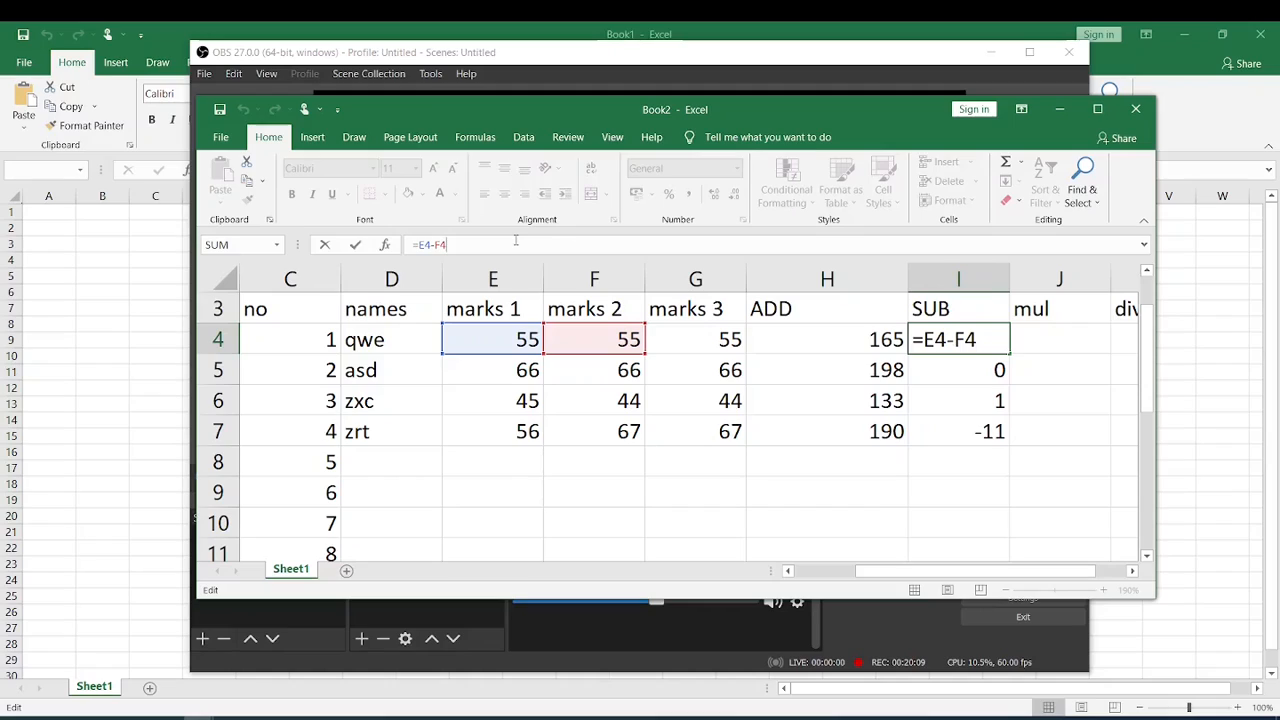
{"action": "key", "text": "BackSpace"}
{"action": "key", "text": "BackSpace"}
{"action": "key", "text": "BackSpace"}
{"action": "key", "text": "BackSpace"}
{"action": "key", "text": "BackSpace"}
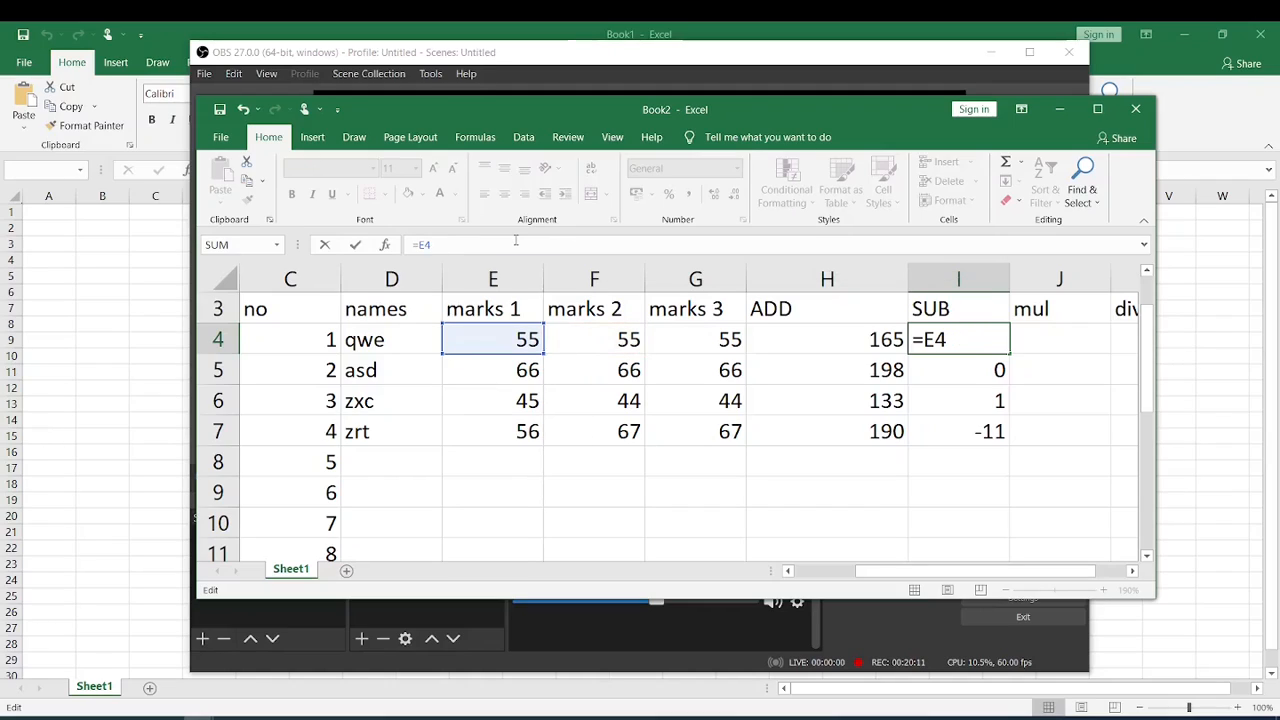
{"action": "type", "text": "sum"}
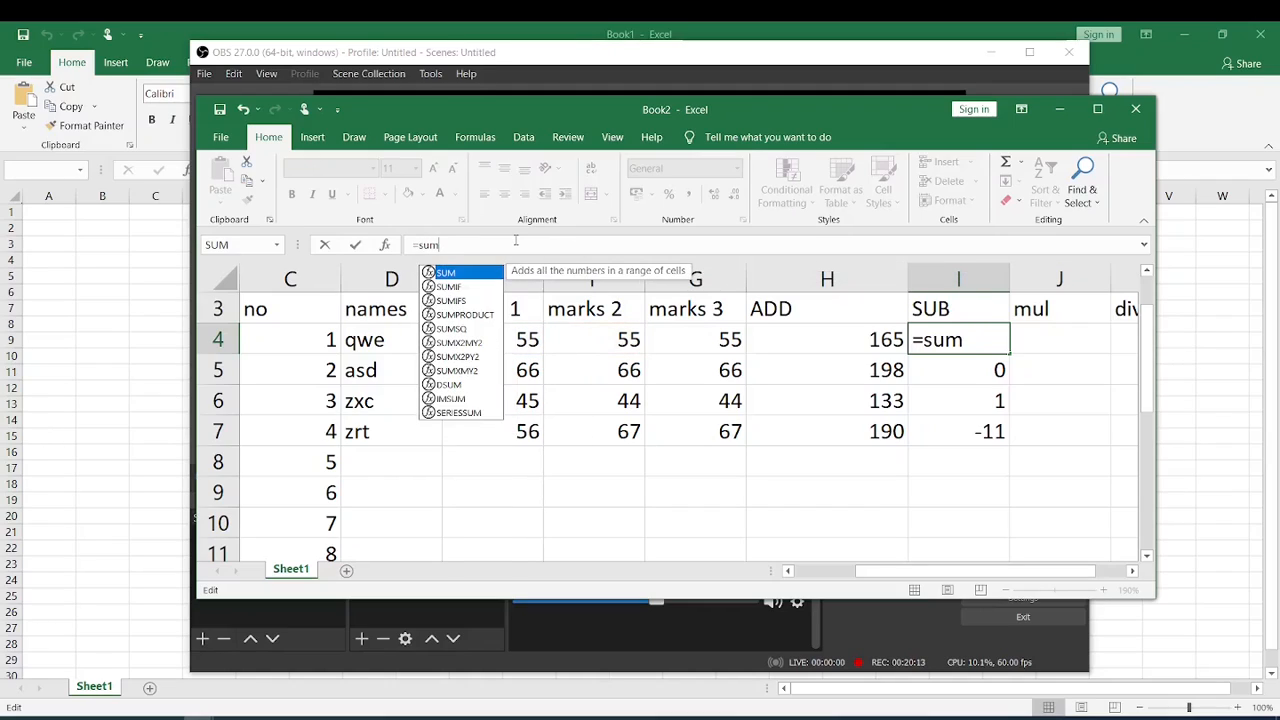
{"action": "key", "text": "BackSpace"}
{"action": "type", "text": "b"}
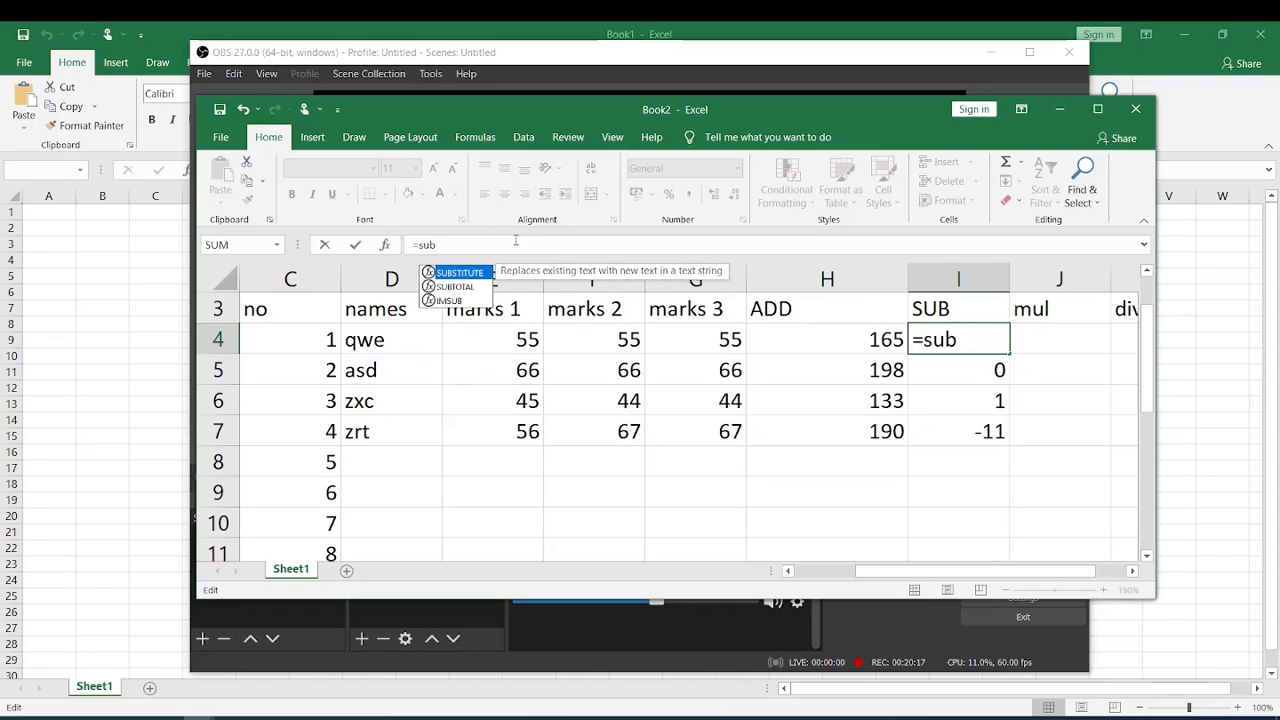
{"action": "key", "text": "BackSpace"}
{"action": "key", "text": "BackSpace"}
{"action": "key", "text": "BackSpace"}
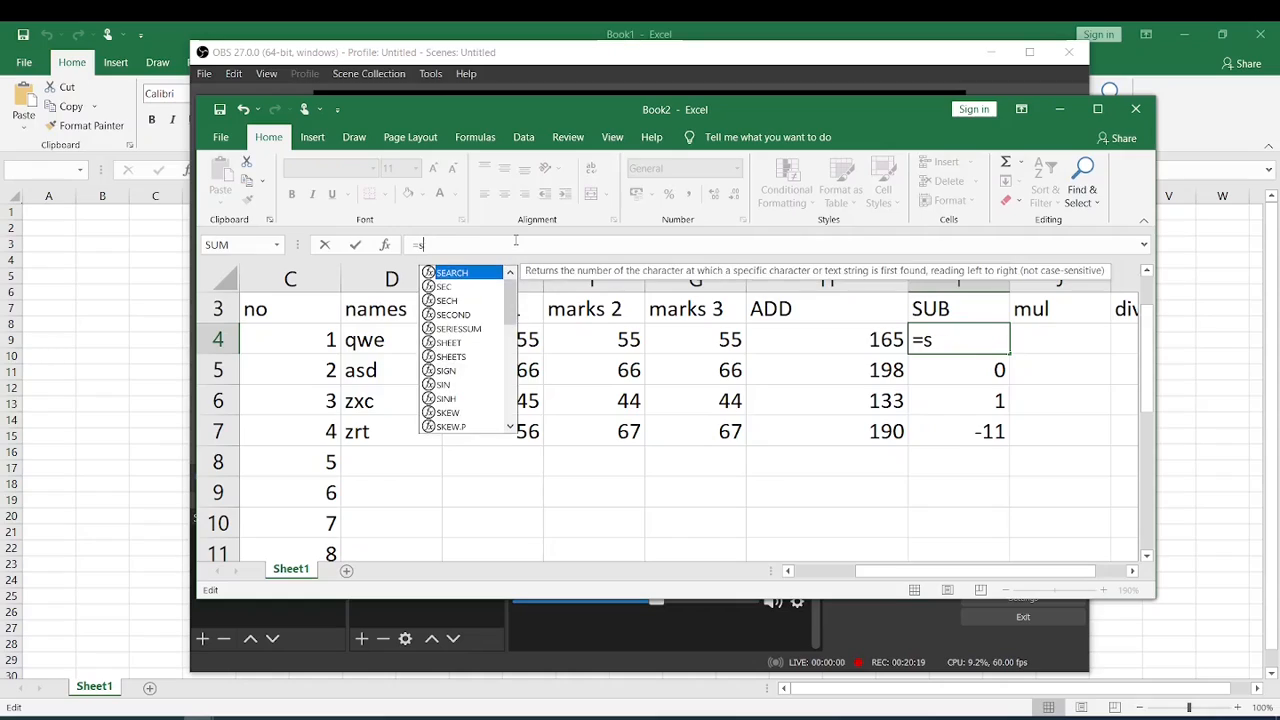
Check the function suggestions for mi and sub in I4, and abandon the formula edit.
{"action": "type", "text": "mi"}
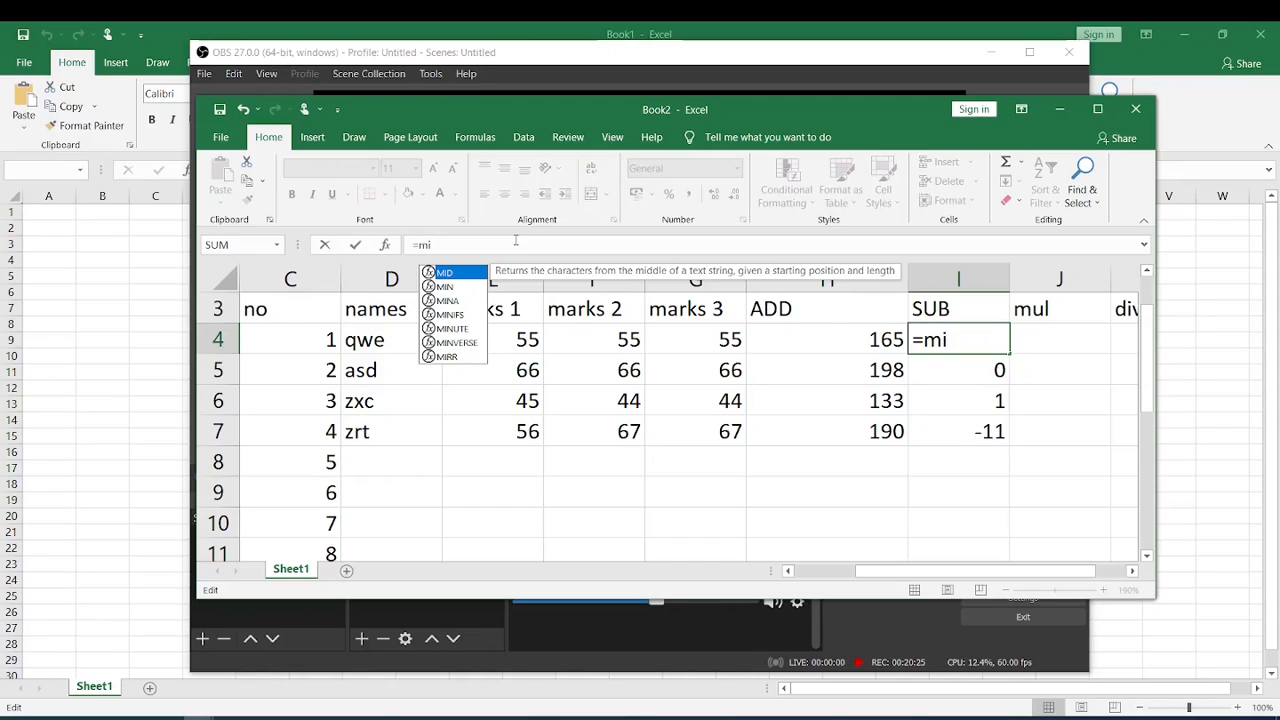
{"action": "key", "text": "BackSpace"}
{"action": "key", "text": "BackSpace"}
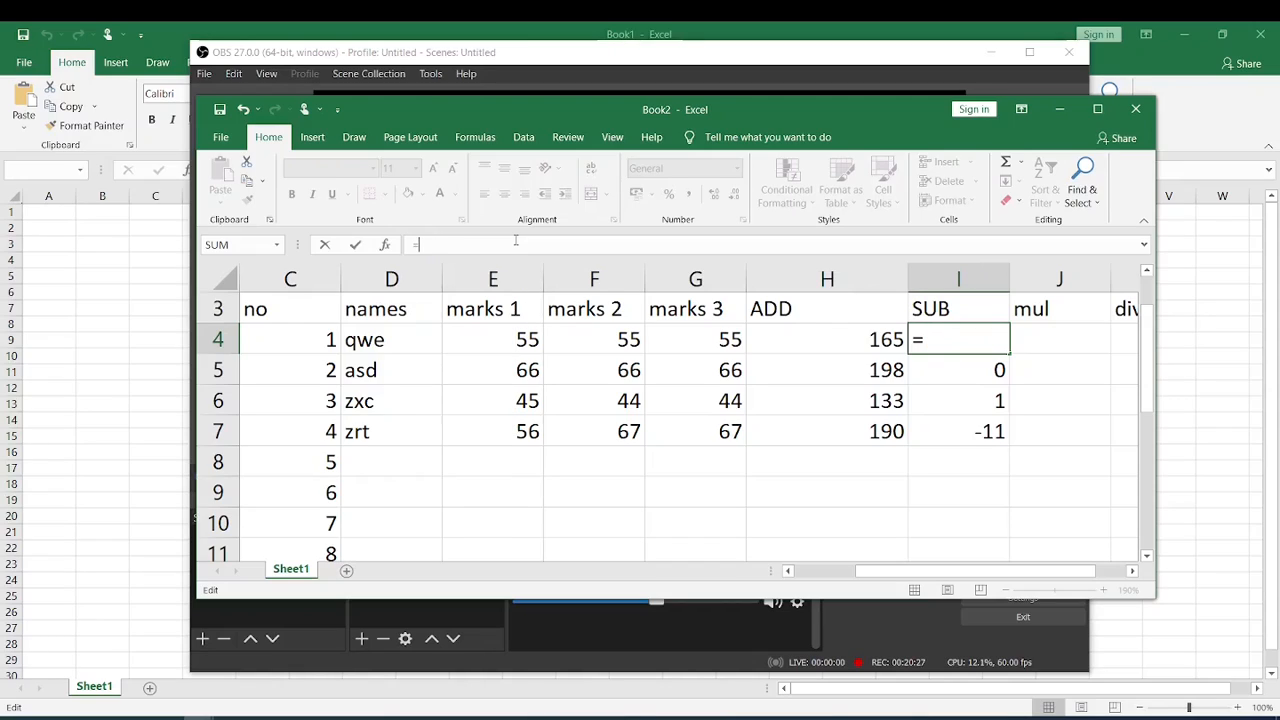
{"action": "type", "text": "su"}
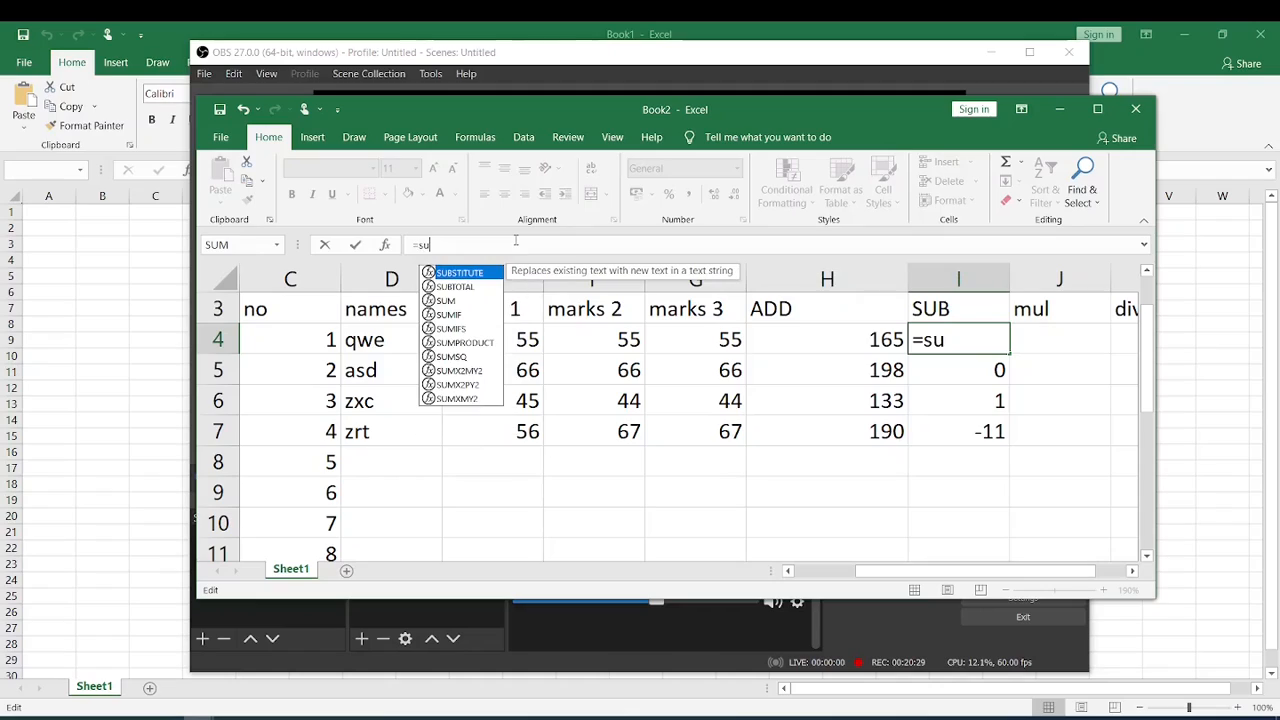
{"action": "type", "text": "b"}
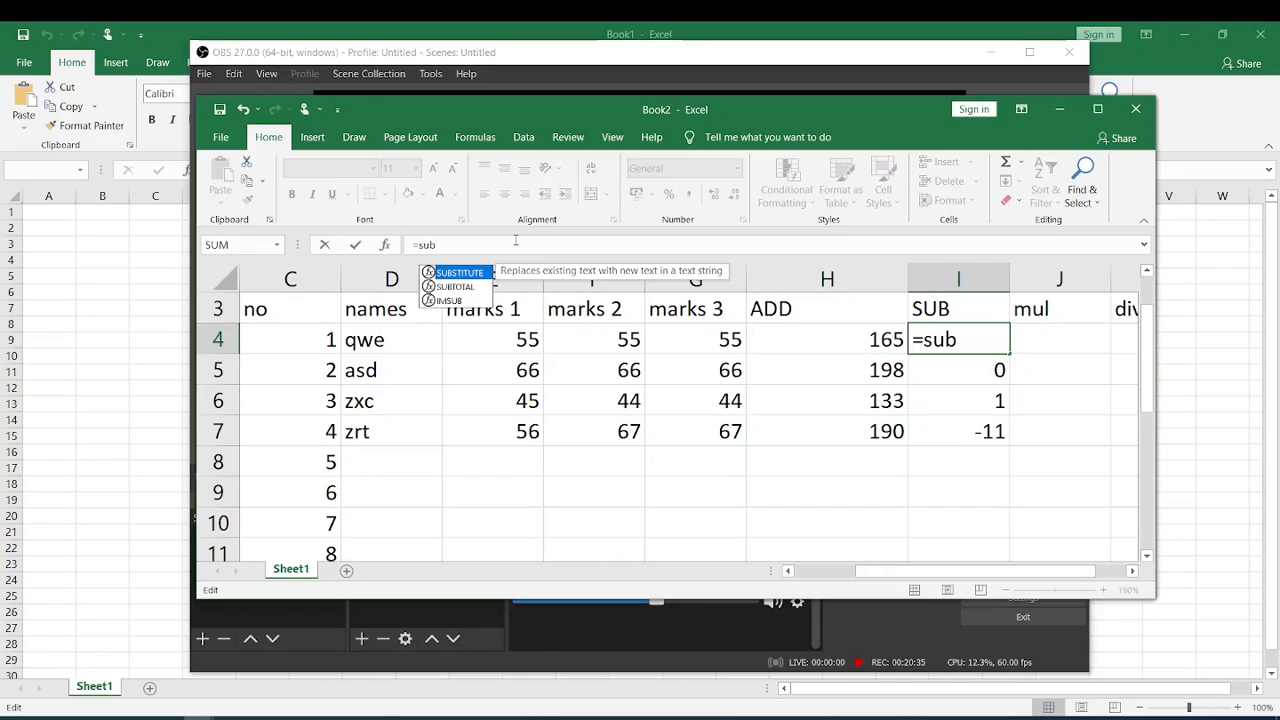
{"action": "key", "text": "BackSpace"}
{"action": "key", "text": "BackSpace"}
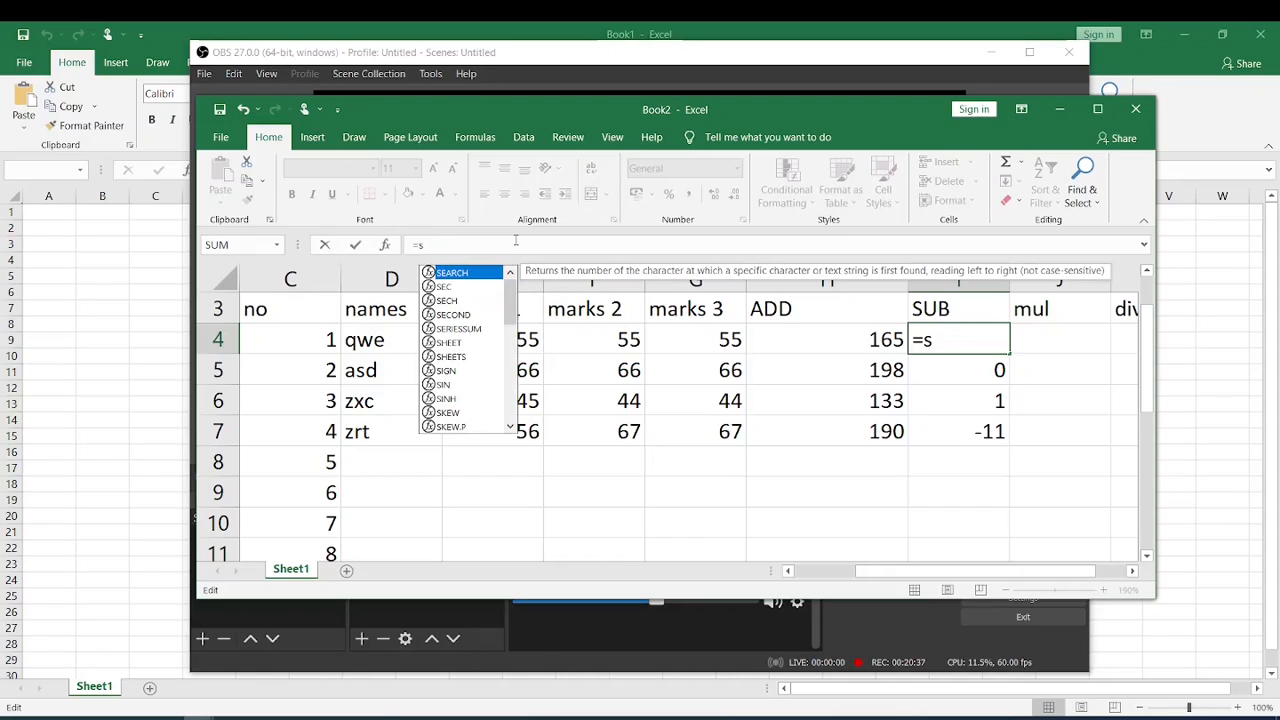
{"action": "key", "text": "BackSpace"}
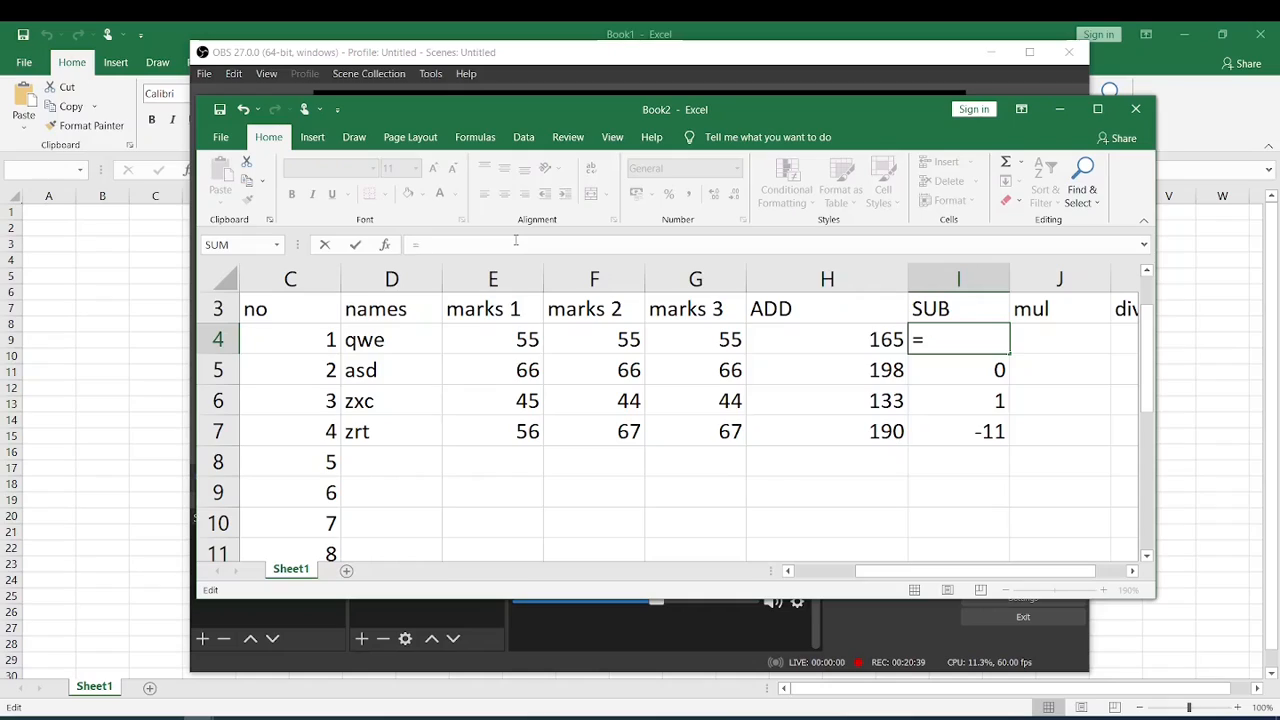
{"action": "type", "text": "mi"}
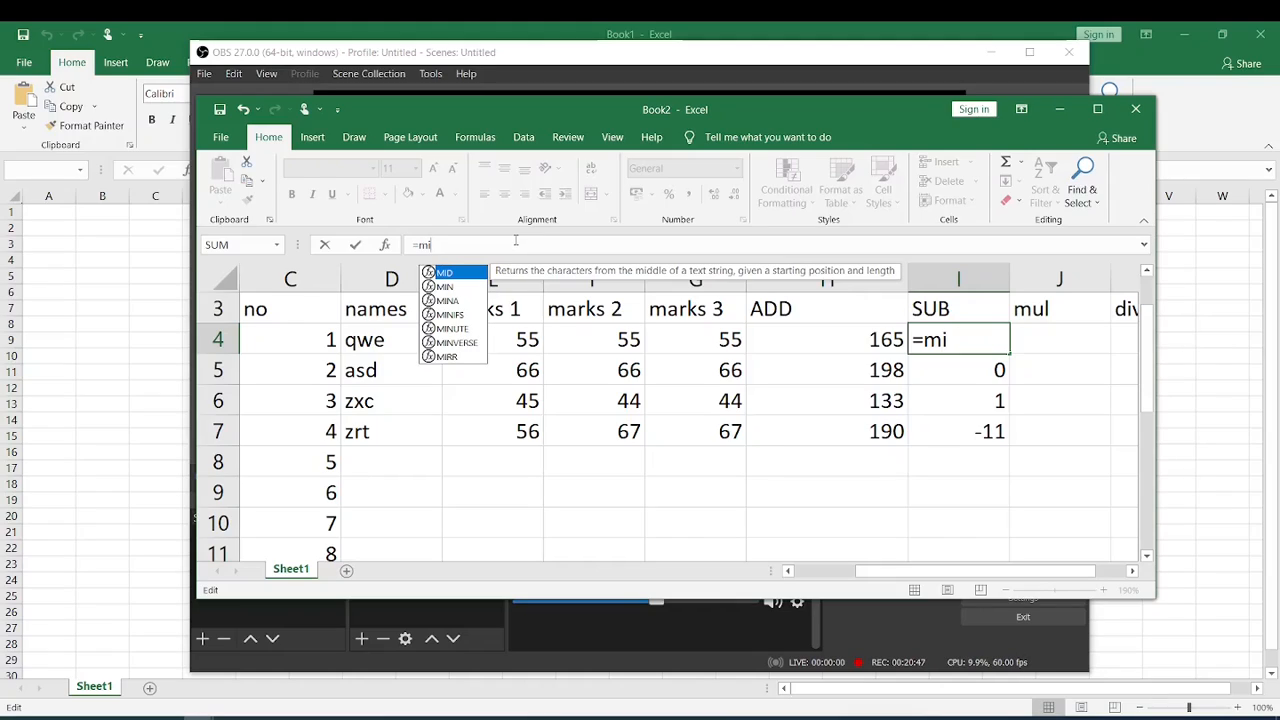
{"action": "key", "text": "BackSpace"}
{"action": "key", "text": "BackSpace"}
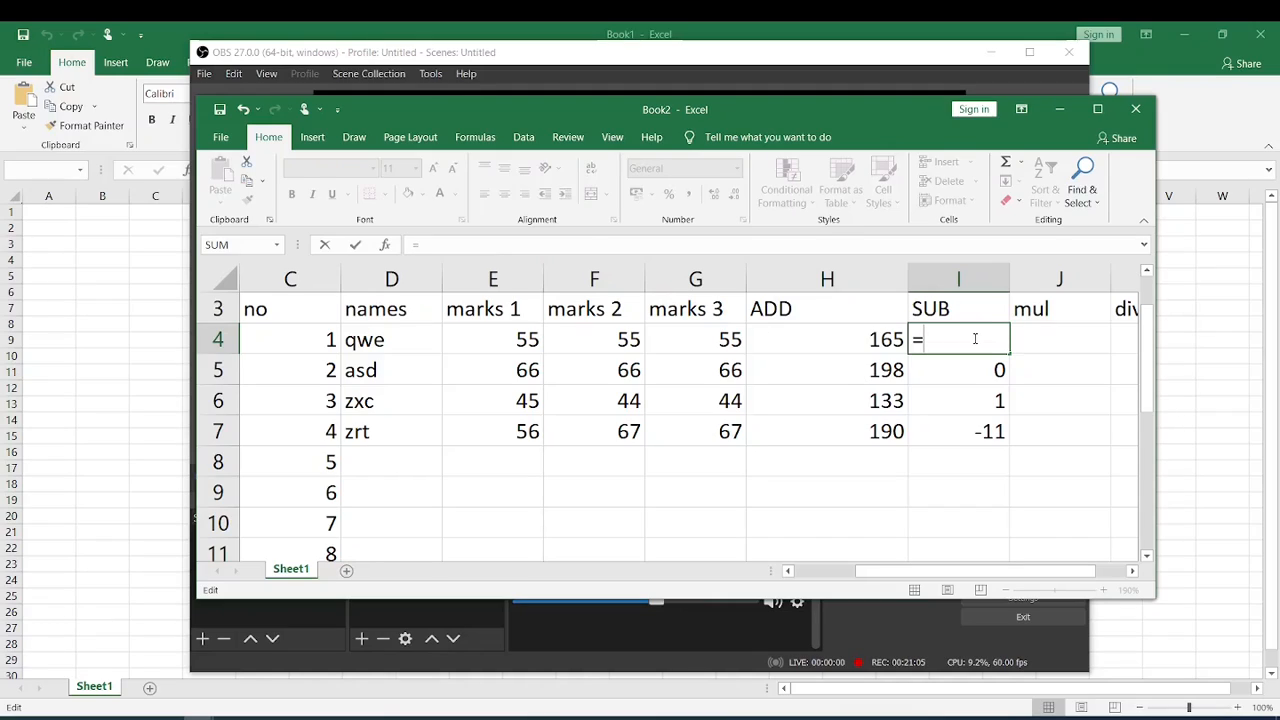
{"action": "left_click", "coordinate": [584, 247]}
{"action": "left_click", "coordinate": [1042, 313]}
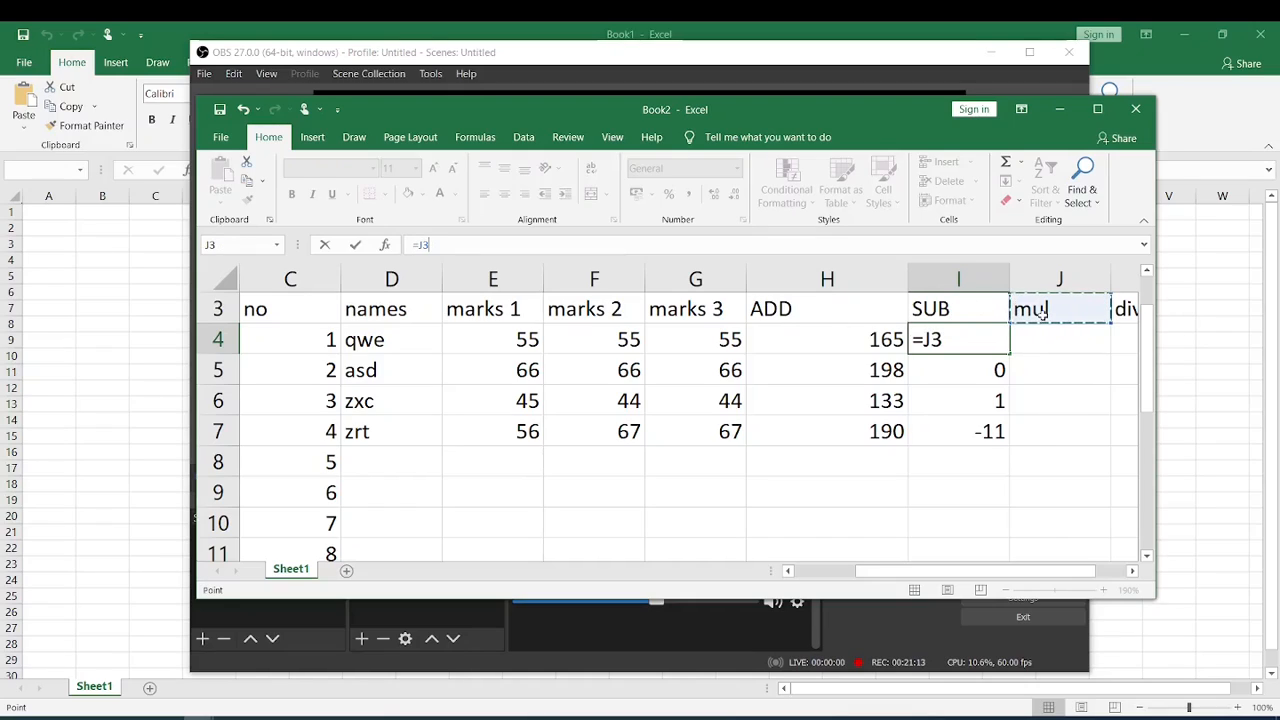
{"action": "key", "text": "Escape"}
Replace the mul and div headings in J3 and K3 with min and max.
{"action": "left_click", "coordinate": [1069, 309]}
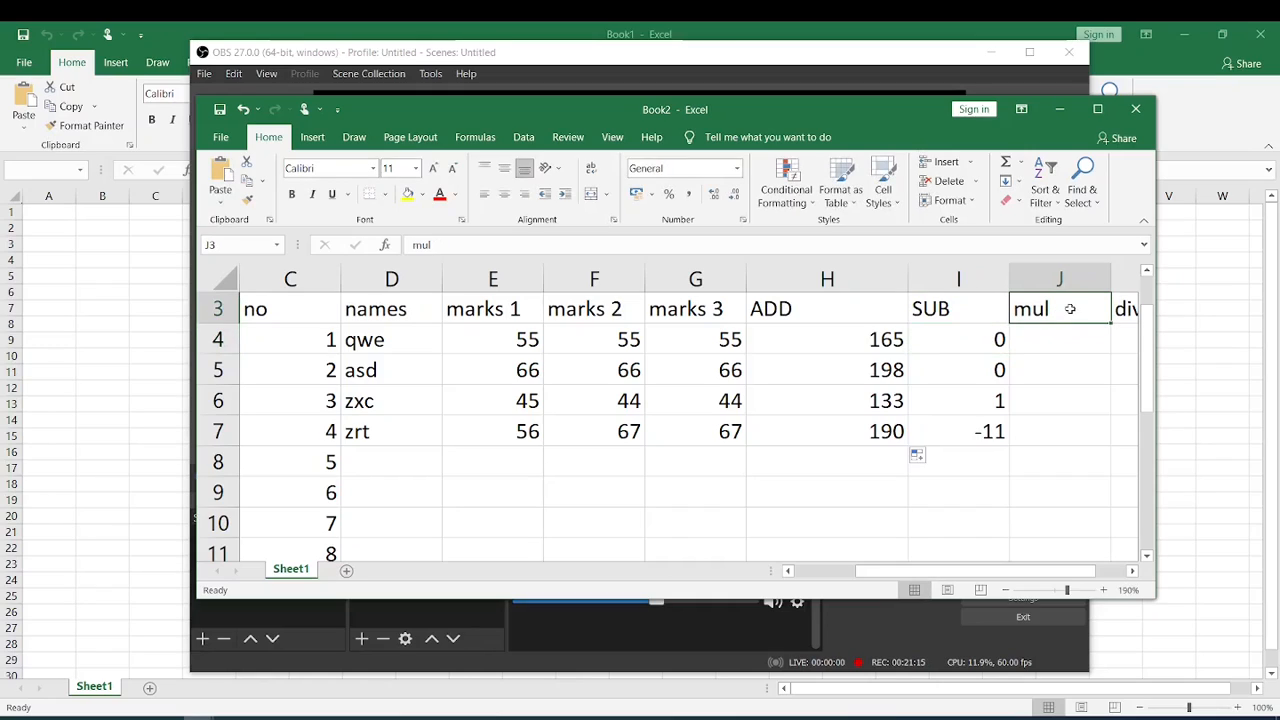
{"action": "type", "text": "min"}
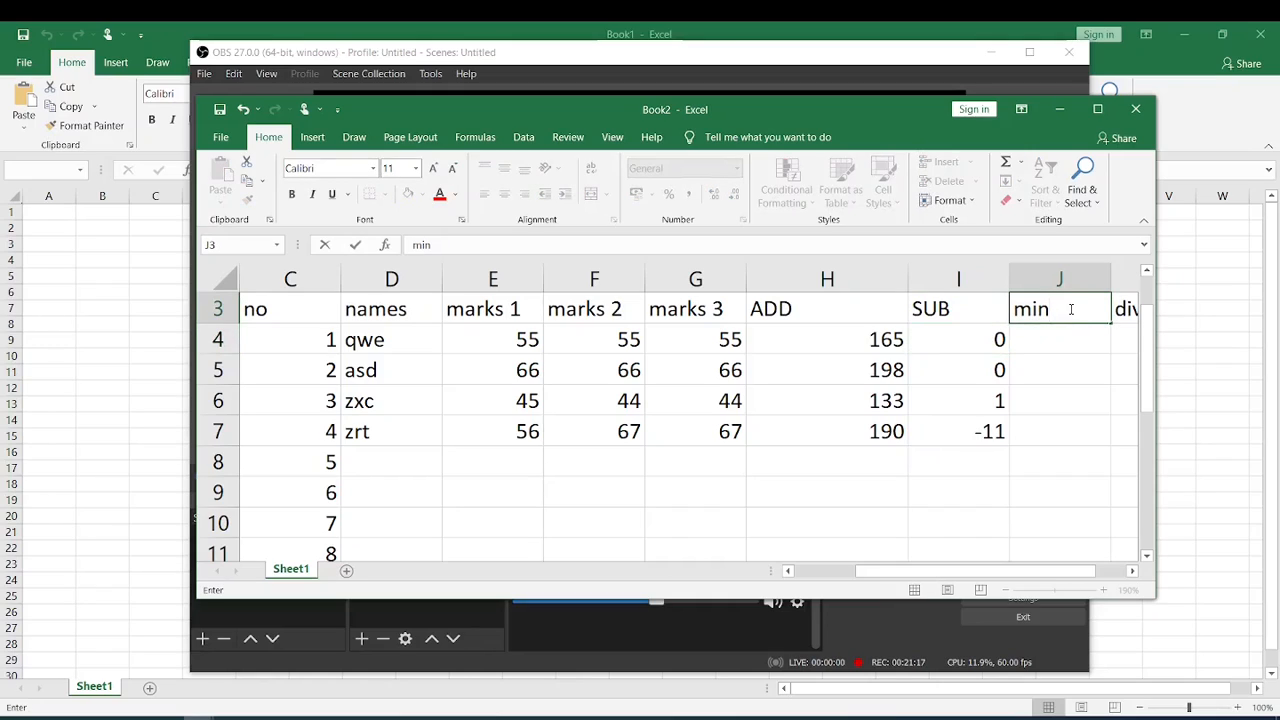
{"action": "key", "text": "Tab"}
{"action": "type", "text": "max"}
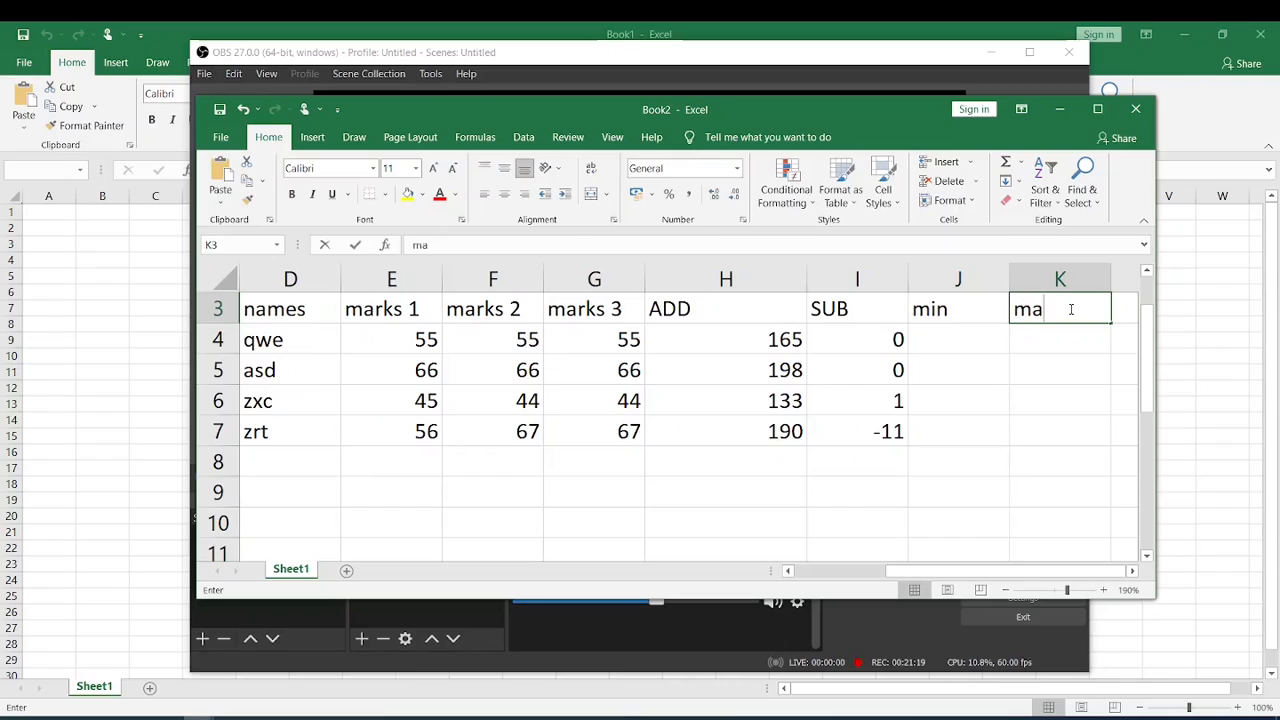
{"action": "key", "text": "Left"}
{"action": "key", "text": "Down"}
{"action": "key", "text": "Left"}
{"action": "key", "text": "Left"}
{"action": "key", "text": "Left"}
{"action": "key", "text": "Left"}
{"action": "key", "text": "Left"}
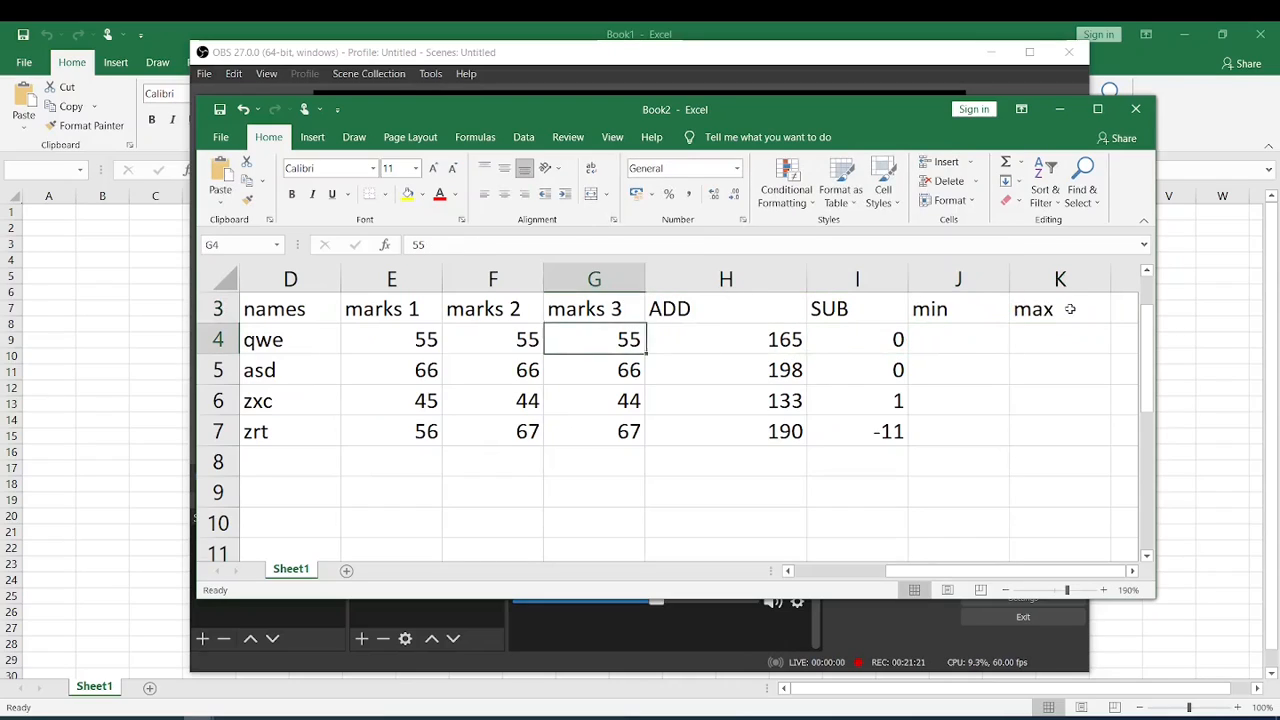
{"action": "key", "text": "Right"}
{"action": "key", "text": "Right"}
{"action": "key", "text": "Right"}
{"action": "key", "text": "Left"}
{"action": "key", "text": "Left"}
{"action": "key", "text": "Left"}
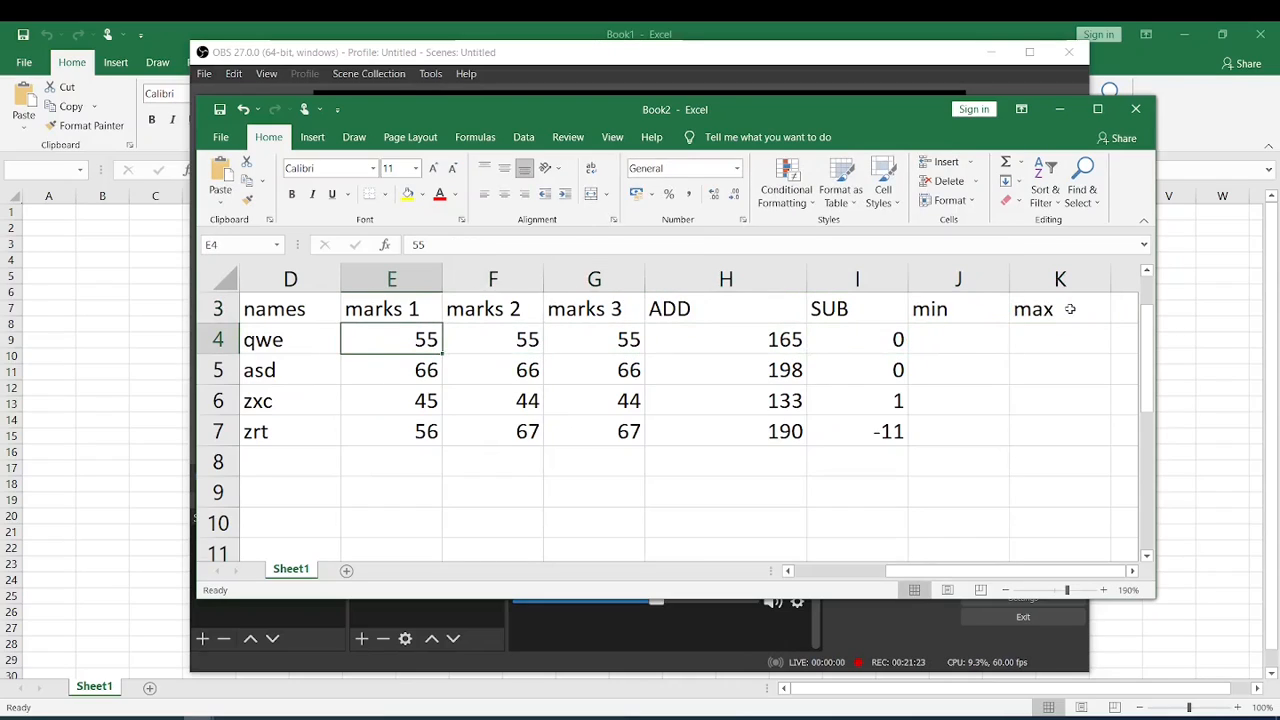
{"action": "key", "text": "Right"}
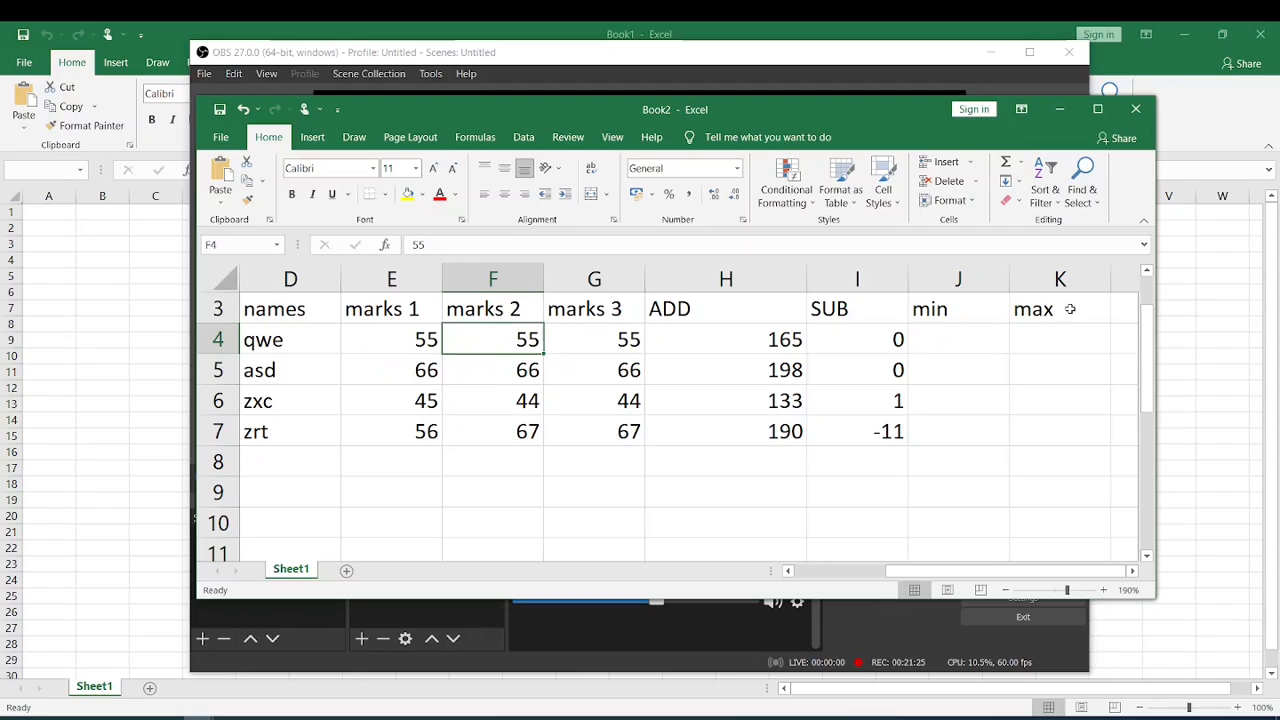
Set qwe's marks 2 in F4 to 4 and marks 1 in E4 to 55.01.
{"action": "type", "text": "4"}
{"action": "key", "text": "Tab"}
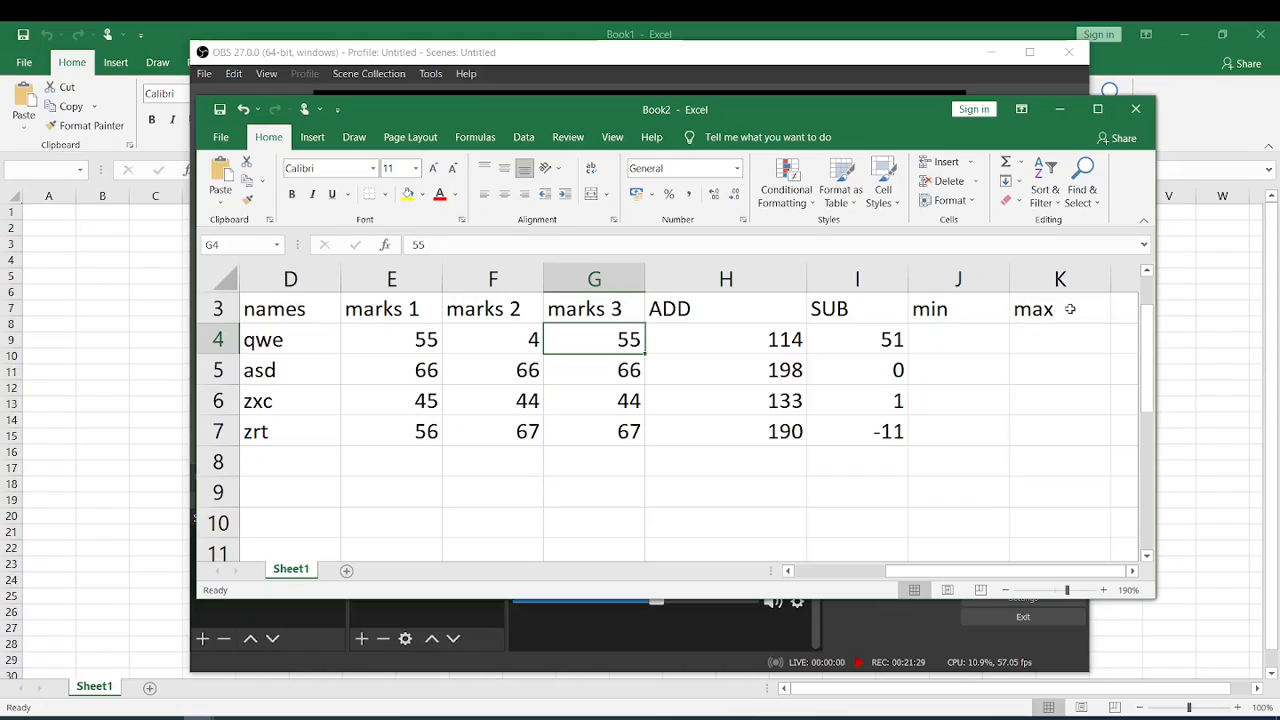
{"action": "key", "text": "Left"}
{"action": "key", "text": "Left"}
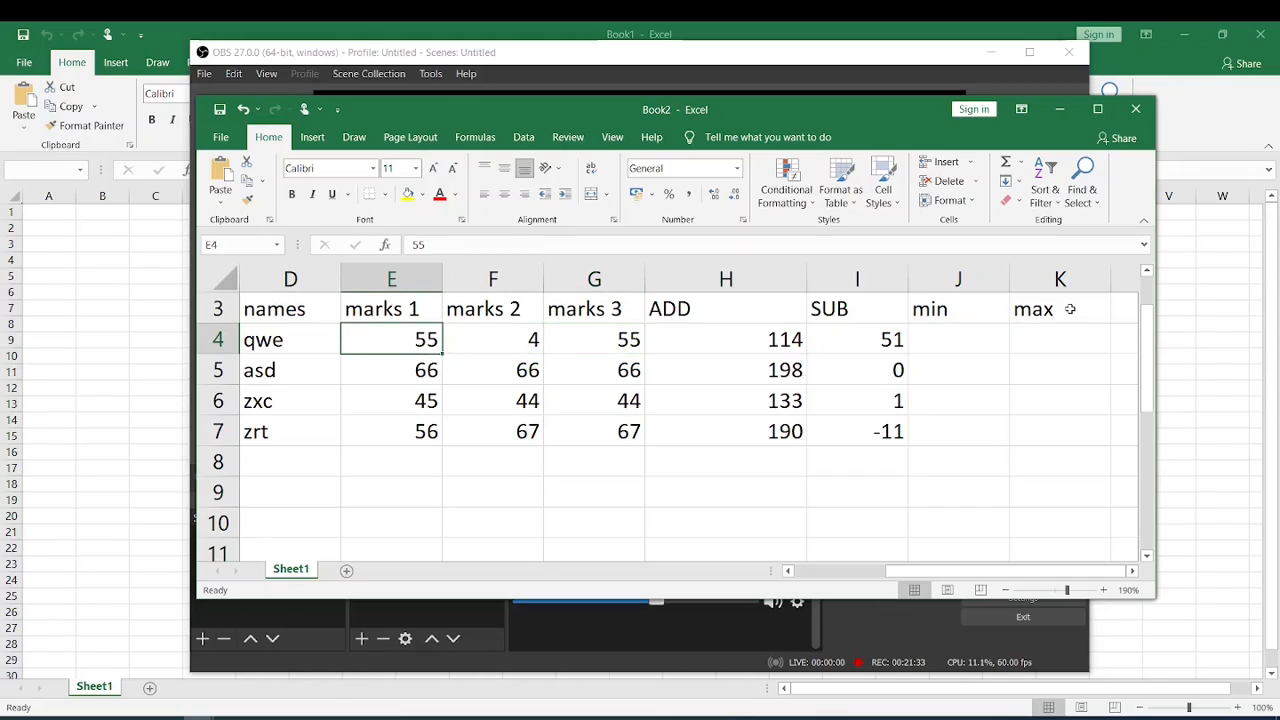
{"action": "key", "text": "F2"}
{"action": "type", "text": ".01"}
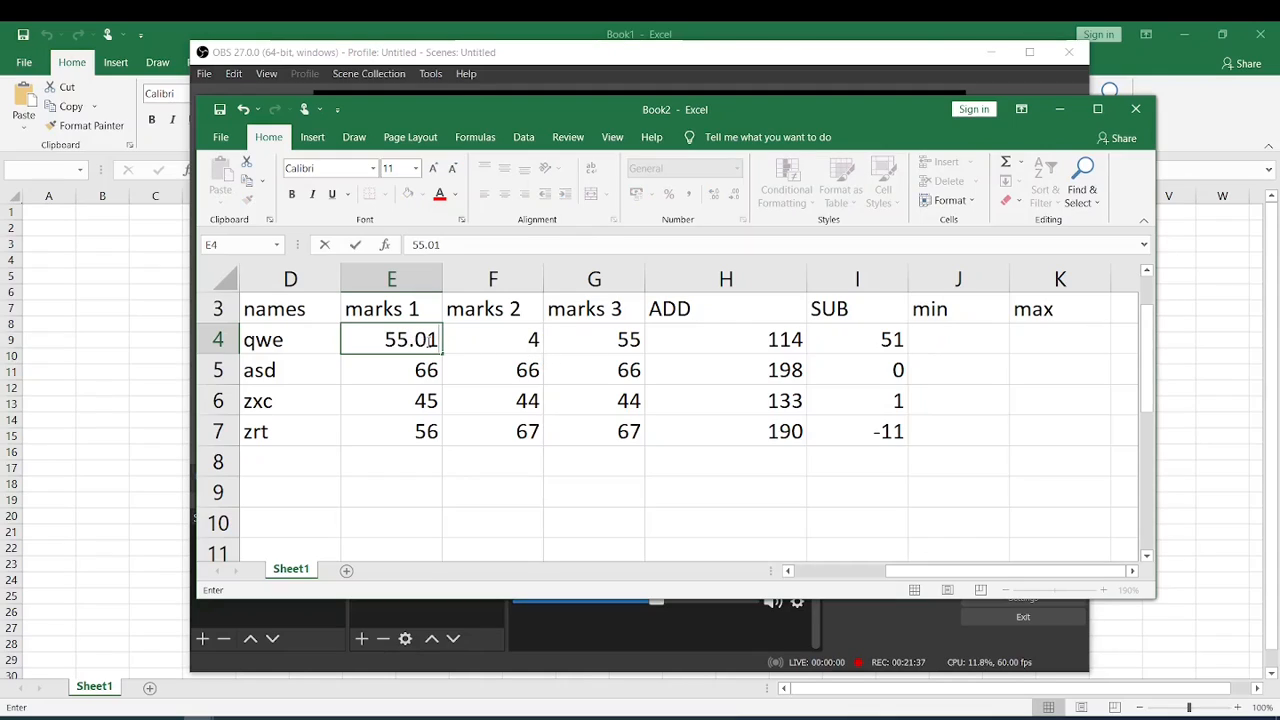
{"action": "left_click", "coordinate": [510, 340]}
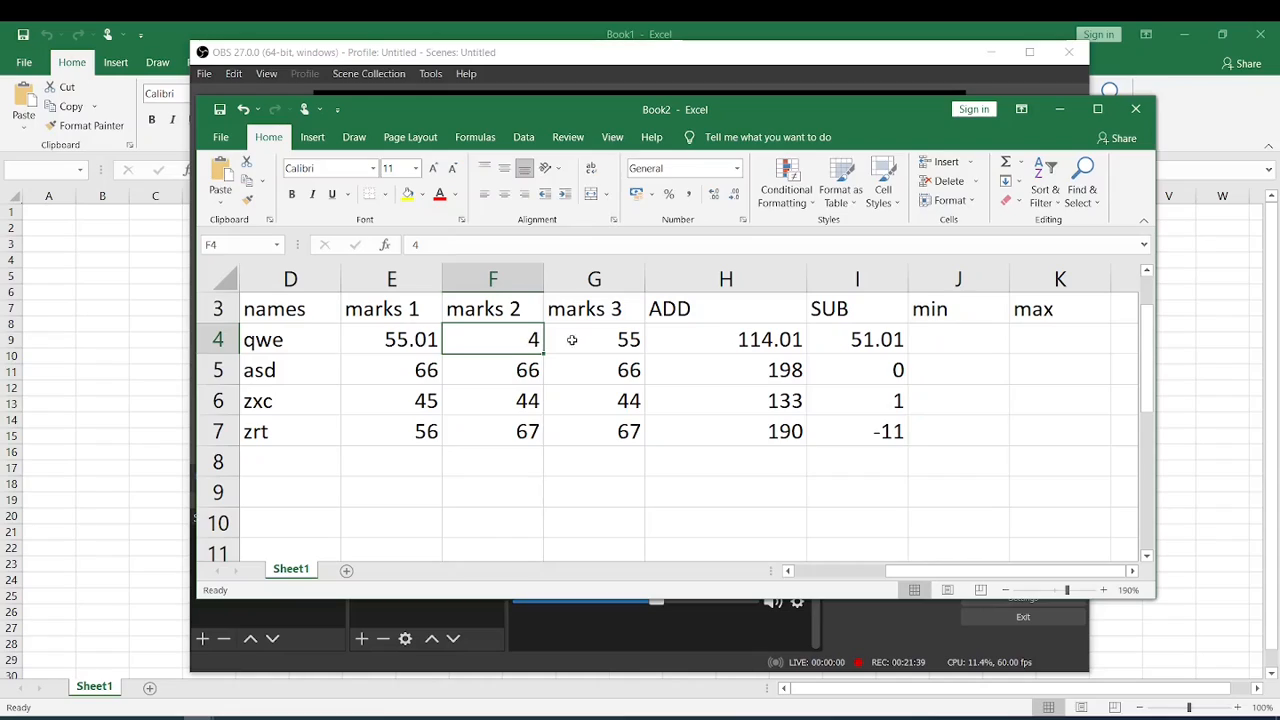
Set qwe's marks 2 in F4 to 54.99.
{"action": "left_click", "coordinate": [594, 336]}
{"action": "left_click", "coordinate": [493, 337]}
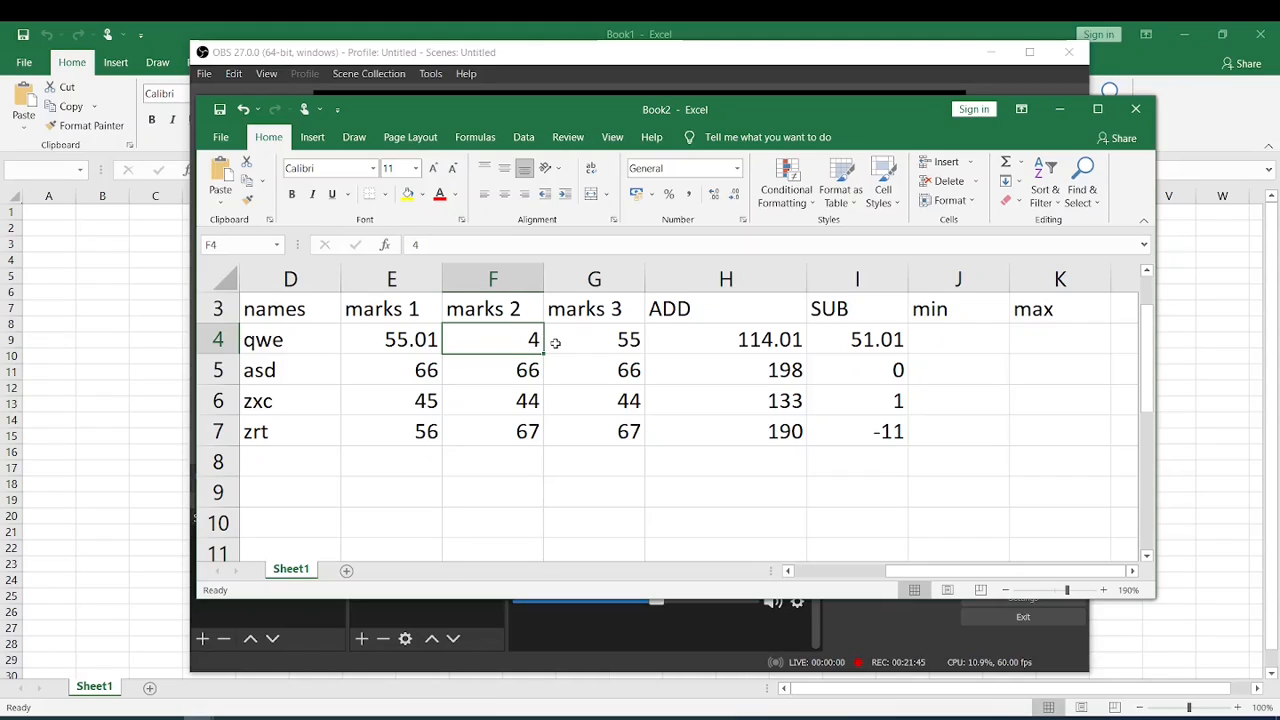
{"action": "type", "text": "45"}
{"action": "key", "text": "BackSpace"}
{"action": "key", "text": "BackSpace"}
{"action": "type", "text": "54"}
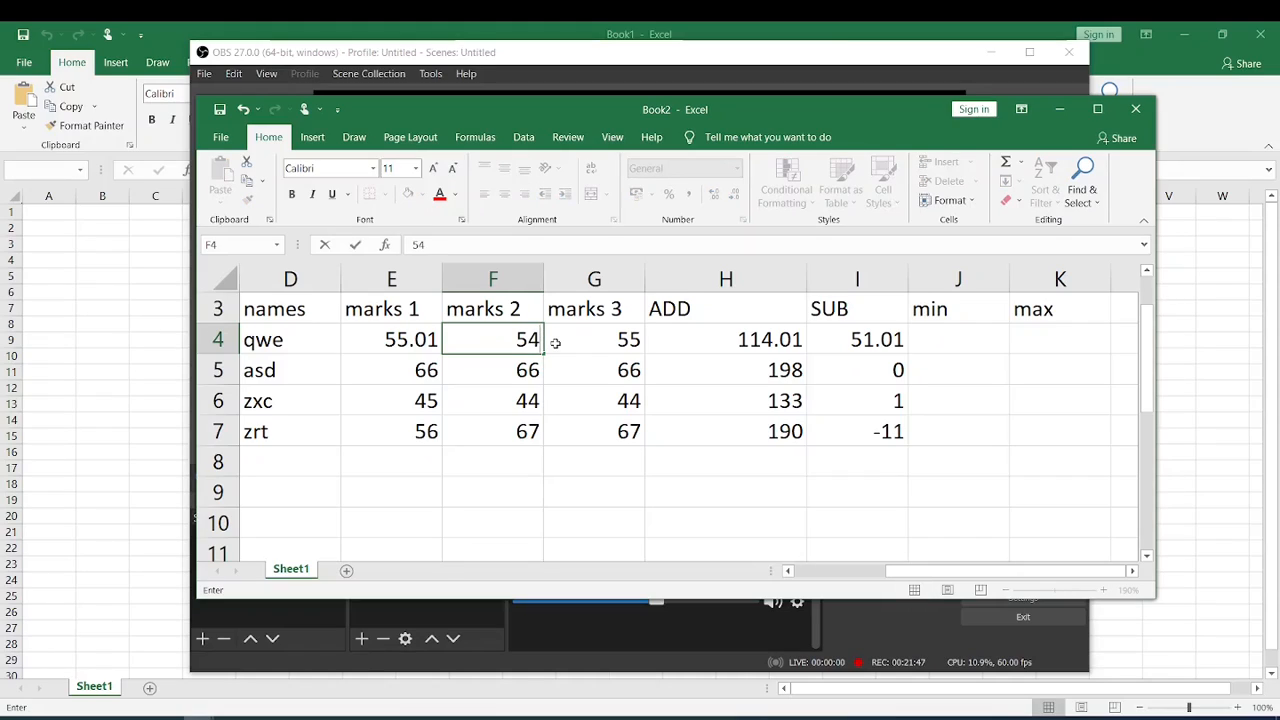
{"action": "type", "text": ".99"}
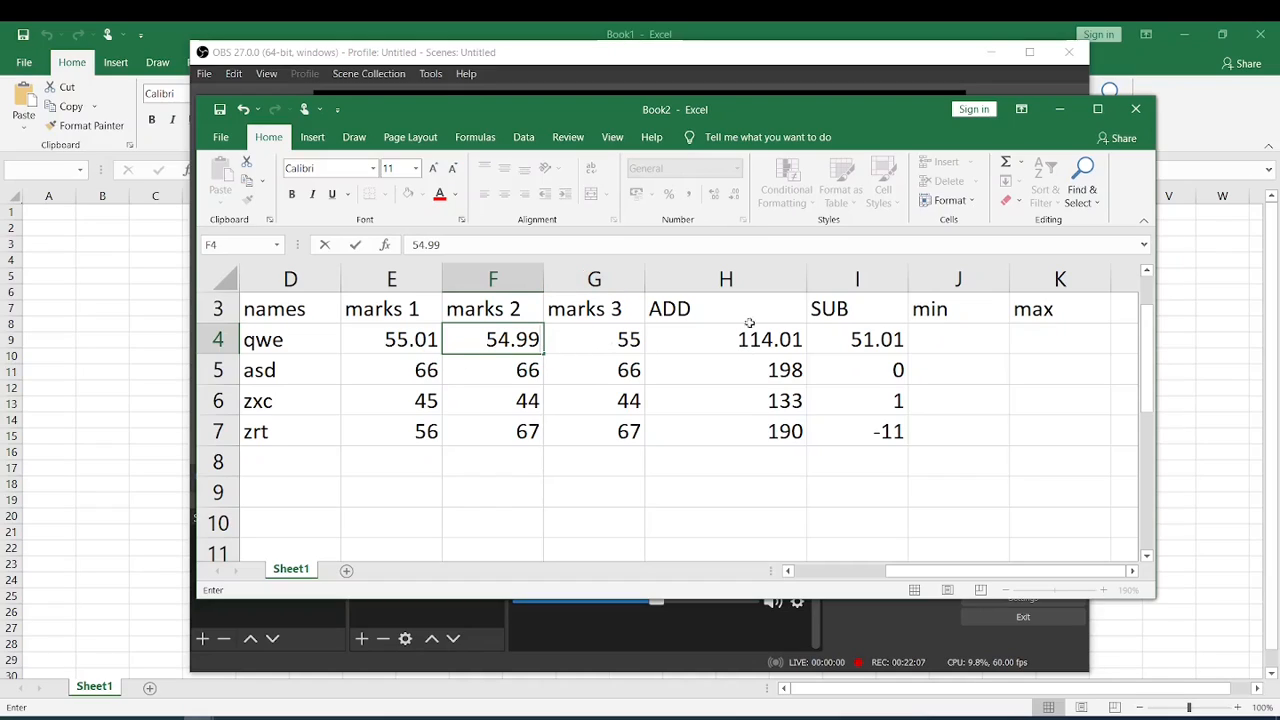
Enter =MIN(E4:G4) in J4 to find the smallest of qwe's three marks.
{"action": "left_click", "coordinate": [933, 335]}
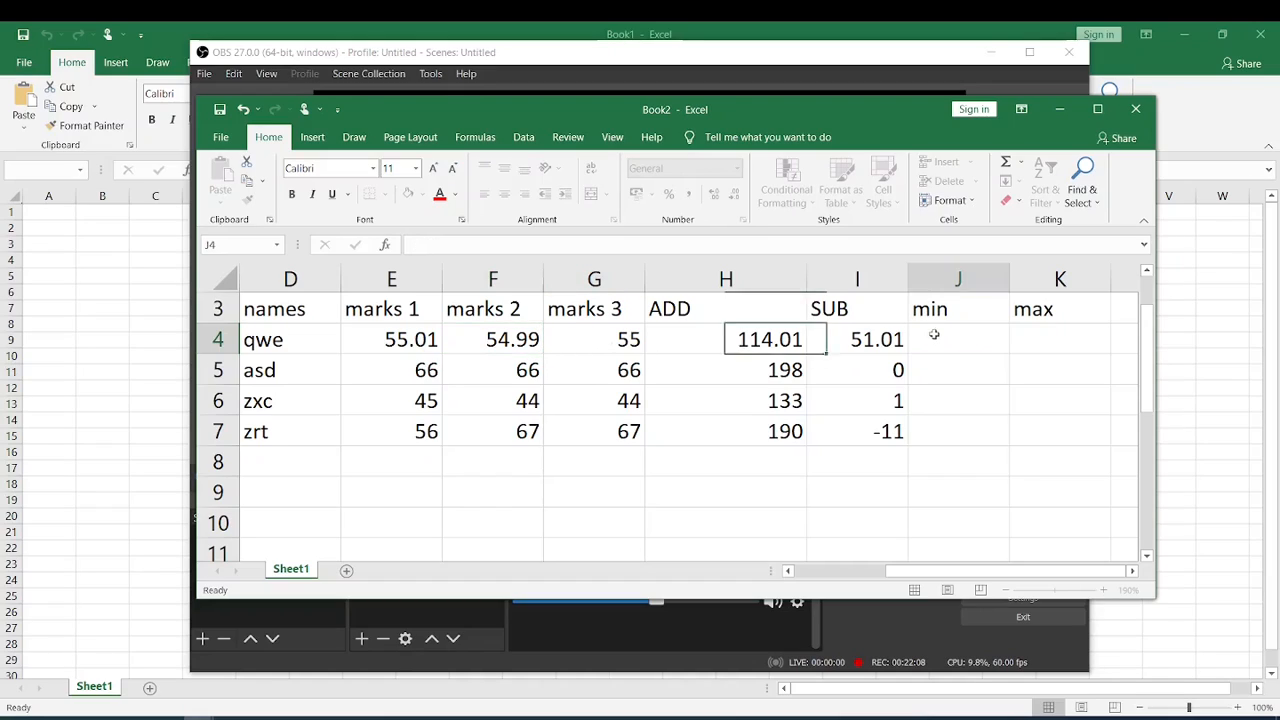
{"action": "left_click", "coordinate": [800, 244]}
{"action": "type", "text": "=min"}
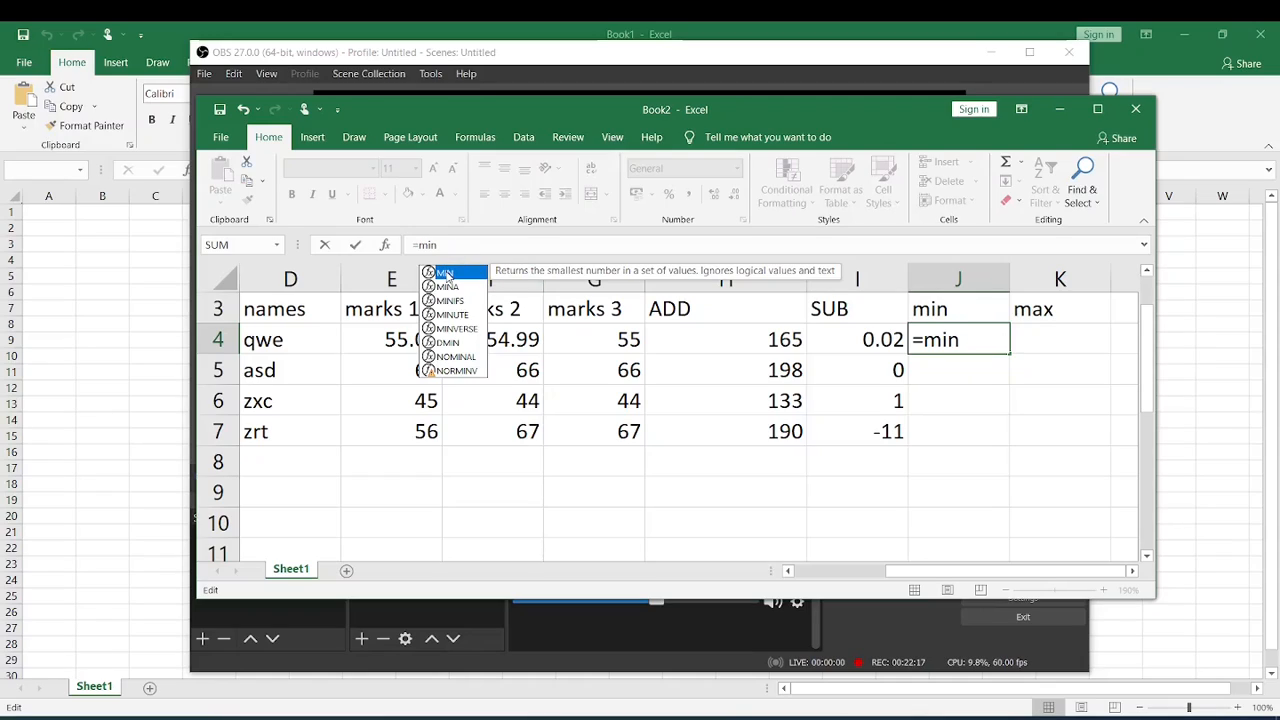
{"action": "double_click", "coordinate": [446, 274]}
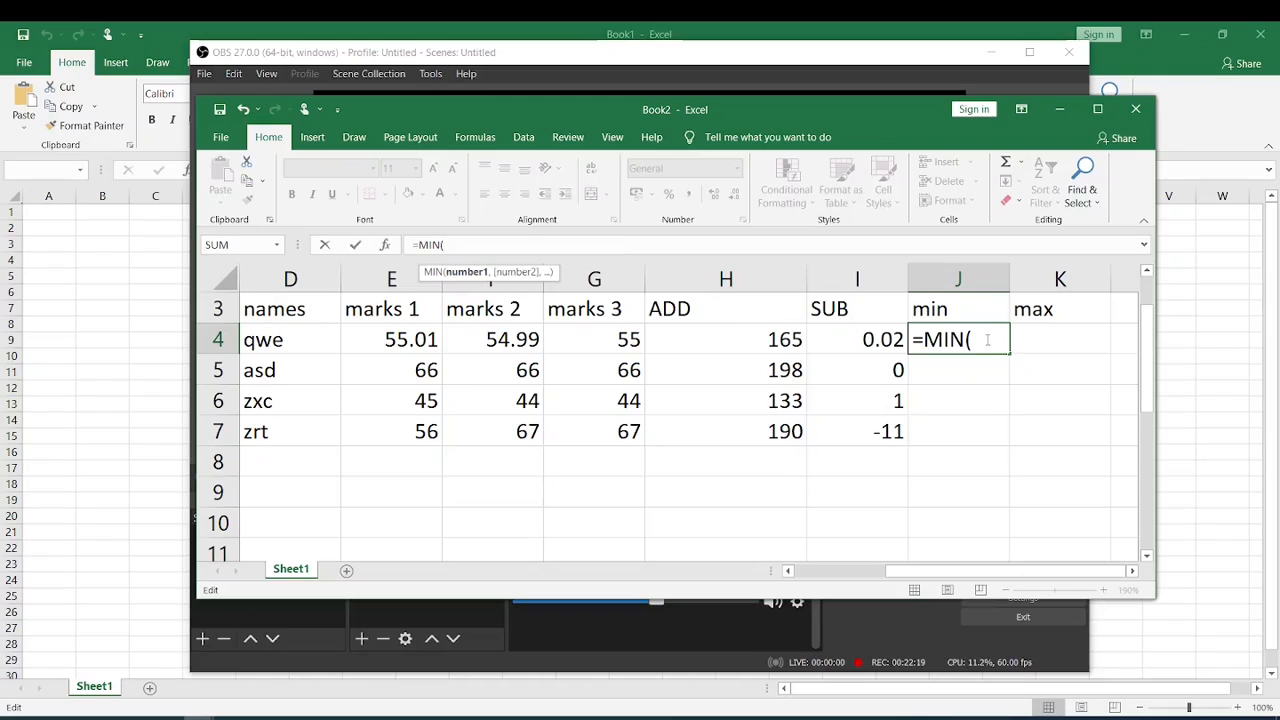
{"action": "left_click", "coordinate": [408, 341]}
{"action": "key", "text": "shift+Right"}
{"action": "key", "text": "shift+Right"}
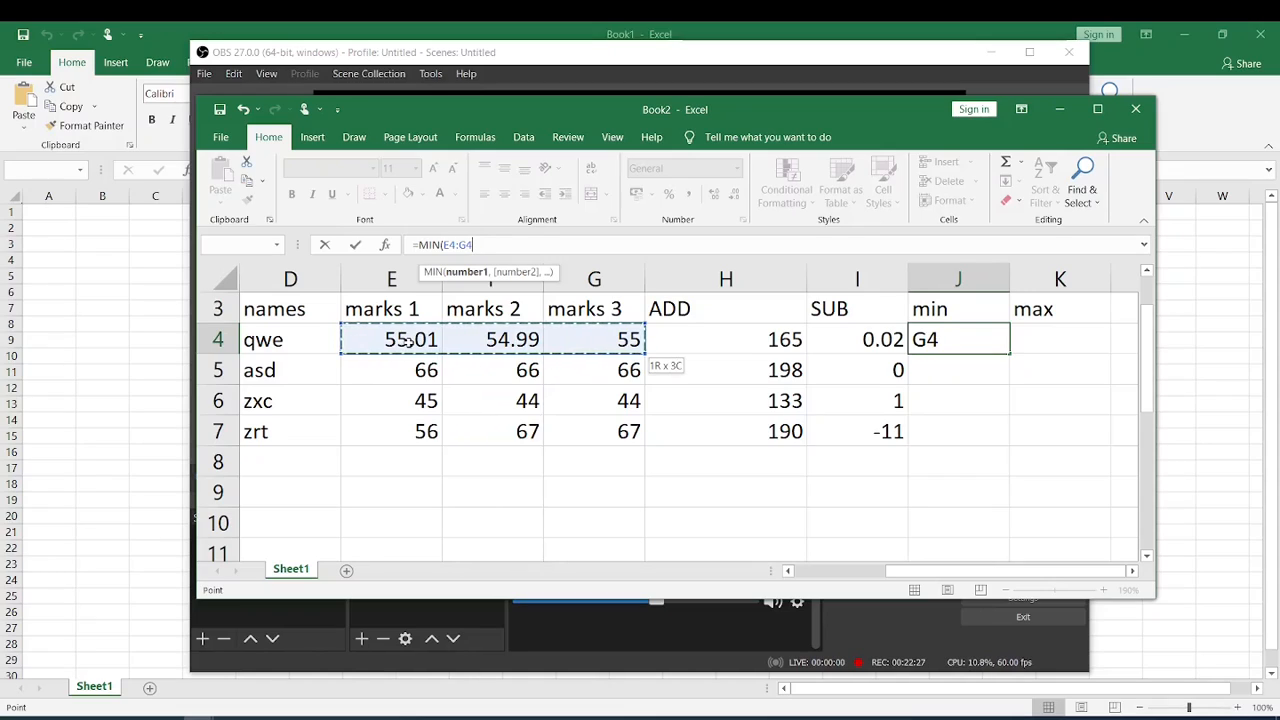
{"action": "type", "text": ")"}
{"action": "key", "text": "Return"}
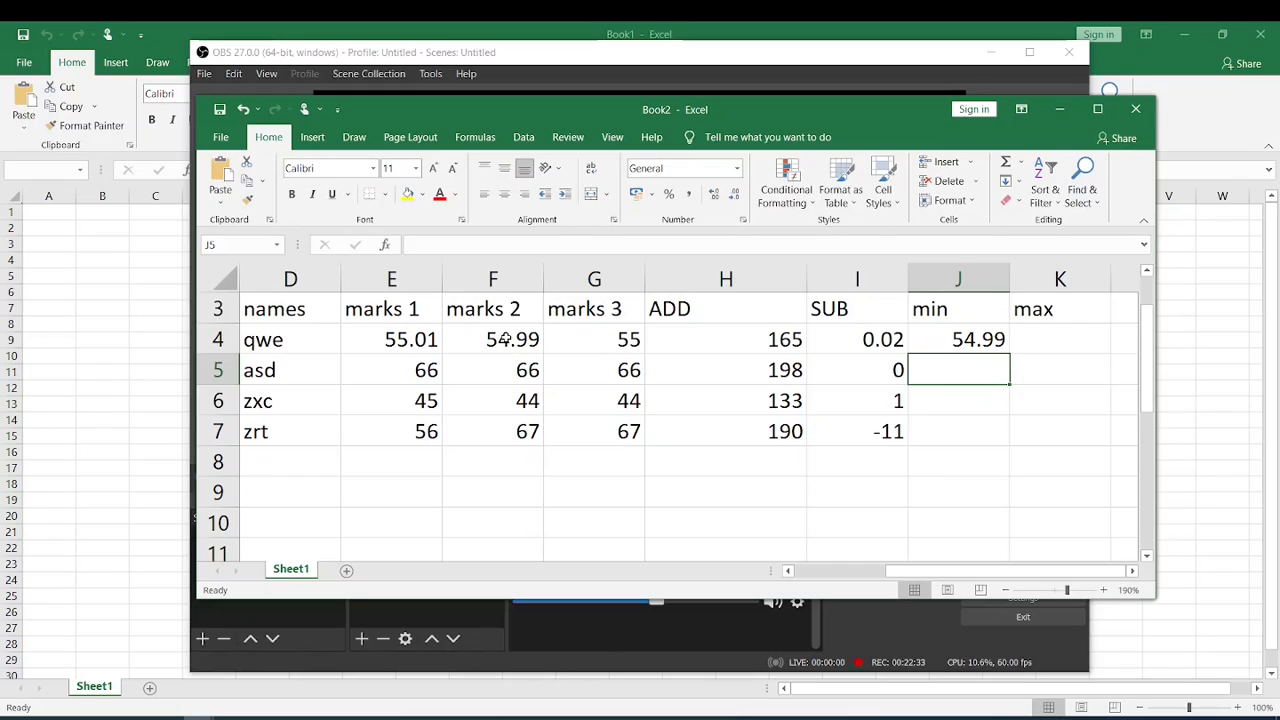
Set qwe's marks 3 in G4 to 5 to test the minimum formula.
{"action": "left_click", "coordinate": [621, 338]}
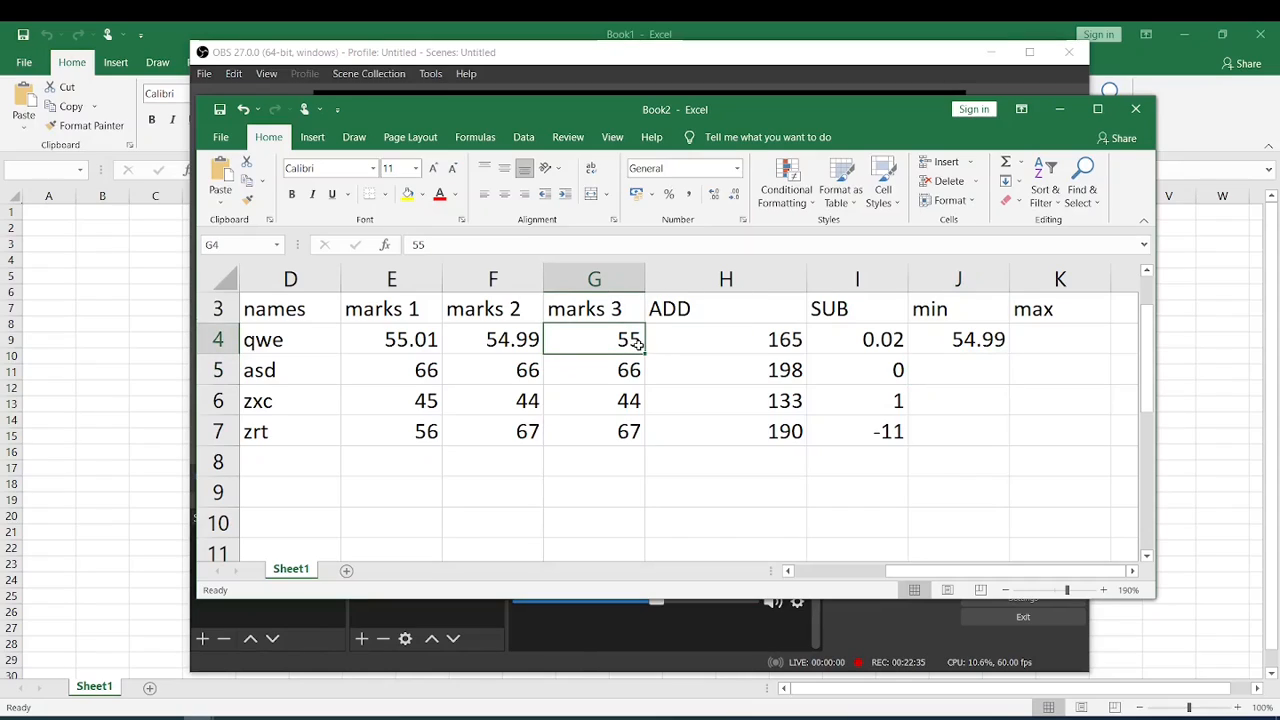
{"action": "type", "text": "5"}
{"action": "key", "text": "Return"}
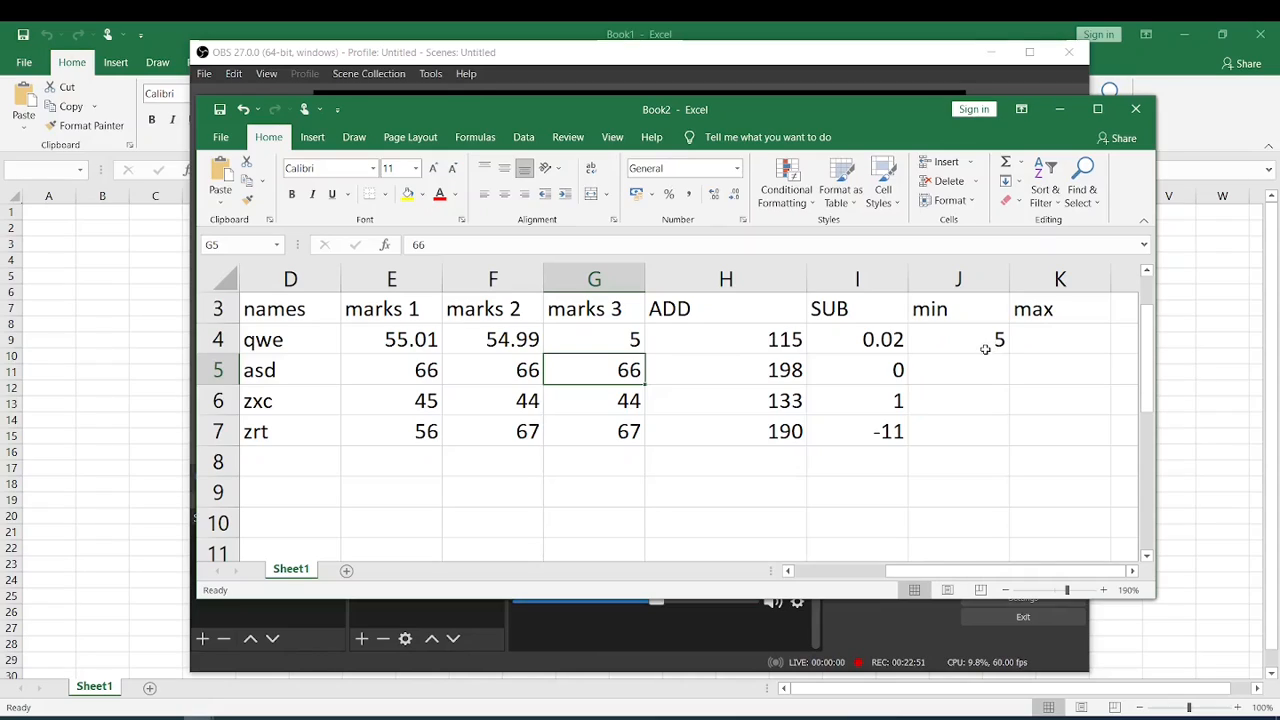
Enter =MAX(E4:G4) in K4 to find the largest of qwe's three marks.
{"action": "left_click", "coordinate": [1072, 338]}
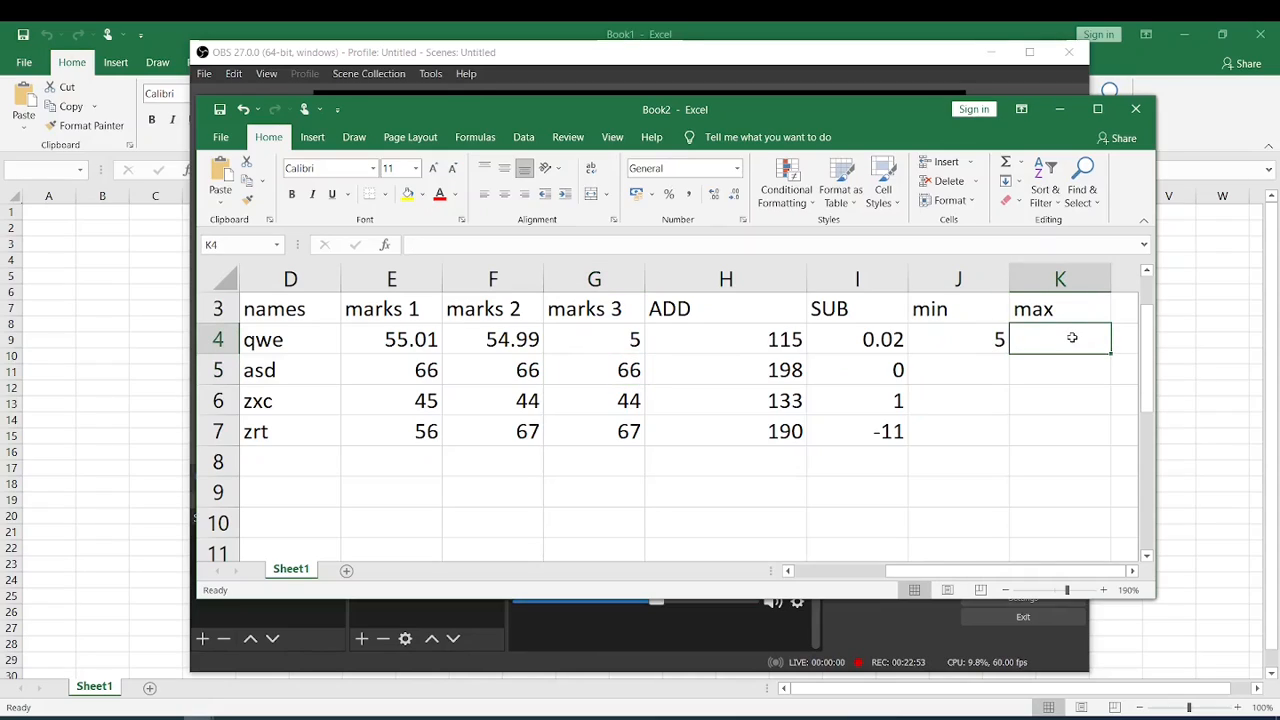
{"action": "type", "text": "=max"}
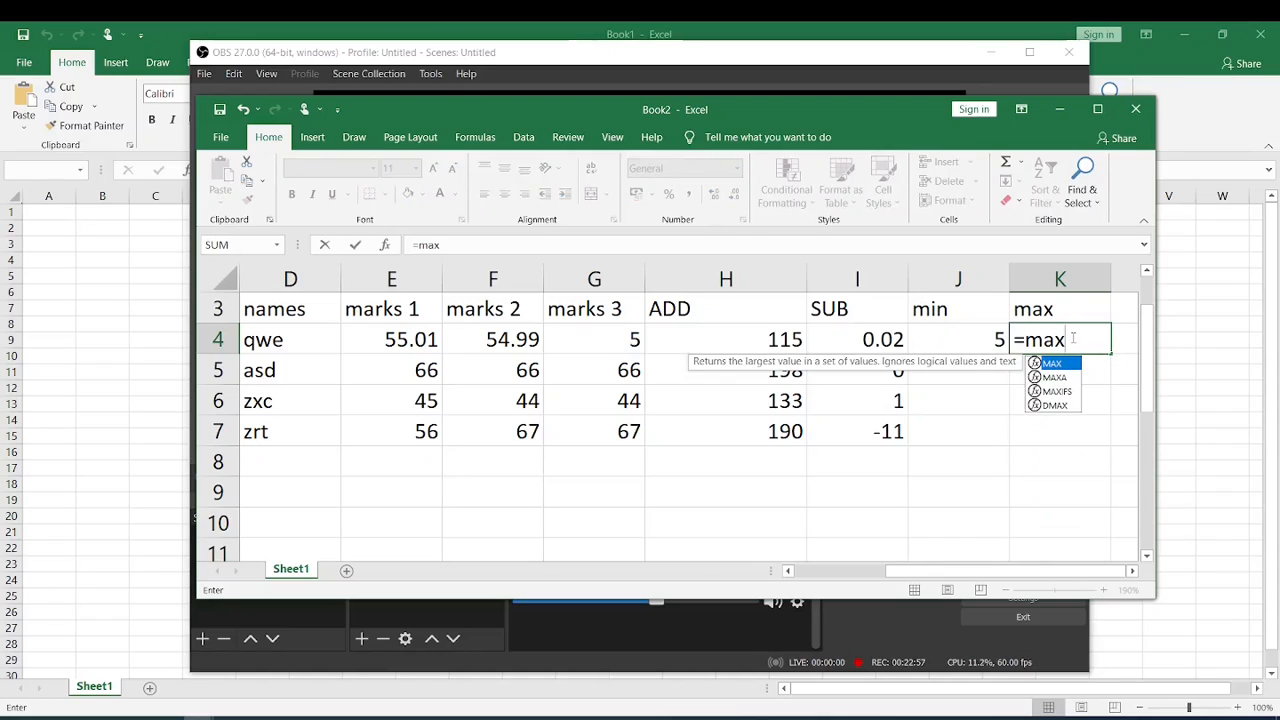
{"action": "key", "text": "Return"}
{"action": "left_click", "coordinate": [1068, 340]}
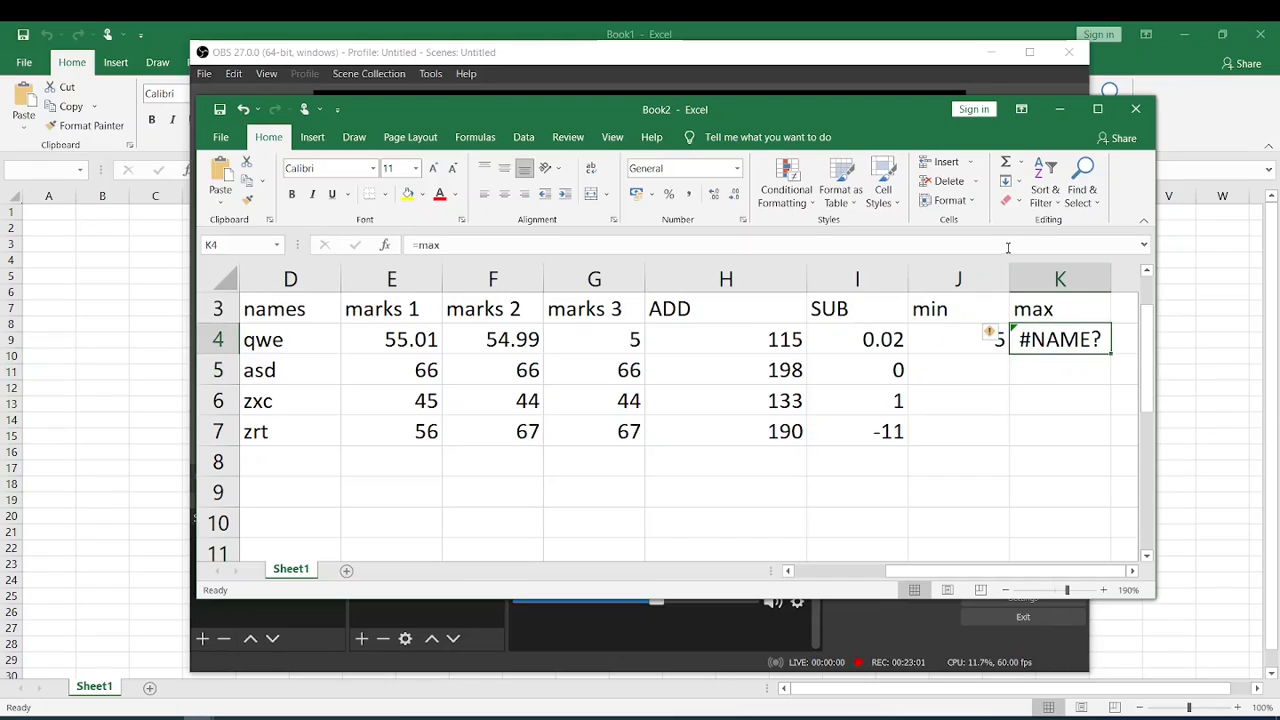
{"action": "key", "text": "F2"}
{"action": "type", "text": "("}
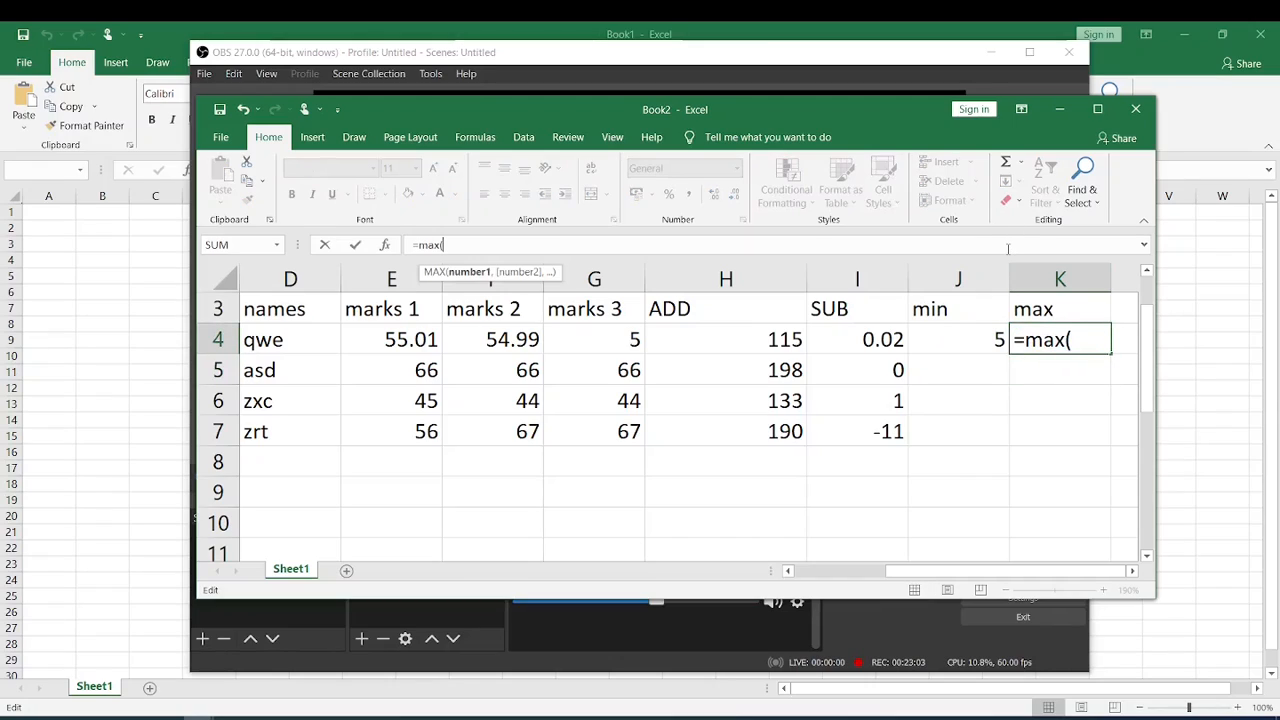
{"action": "left_click_drag", "start_coordinate": [429, 334], "coordinate": [512, 340]}
{"action": "type", "text": ")"}
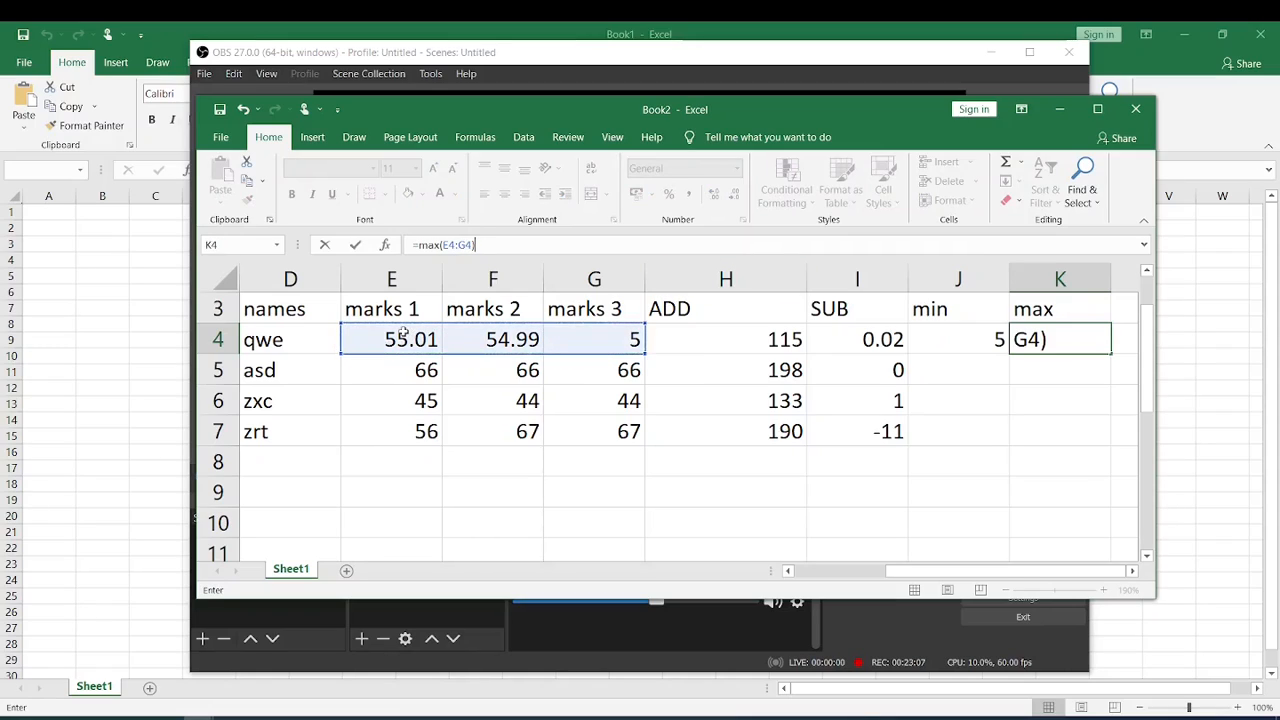
{"action": "key", "text": "Return"}
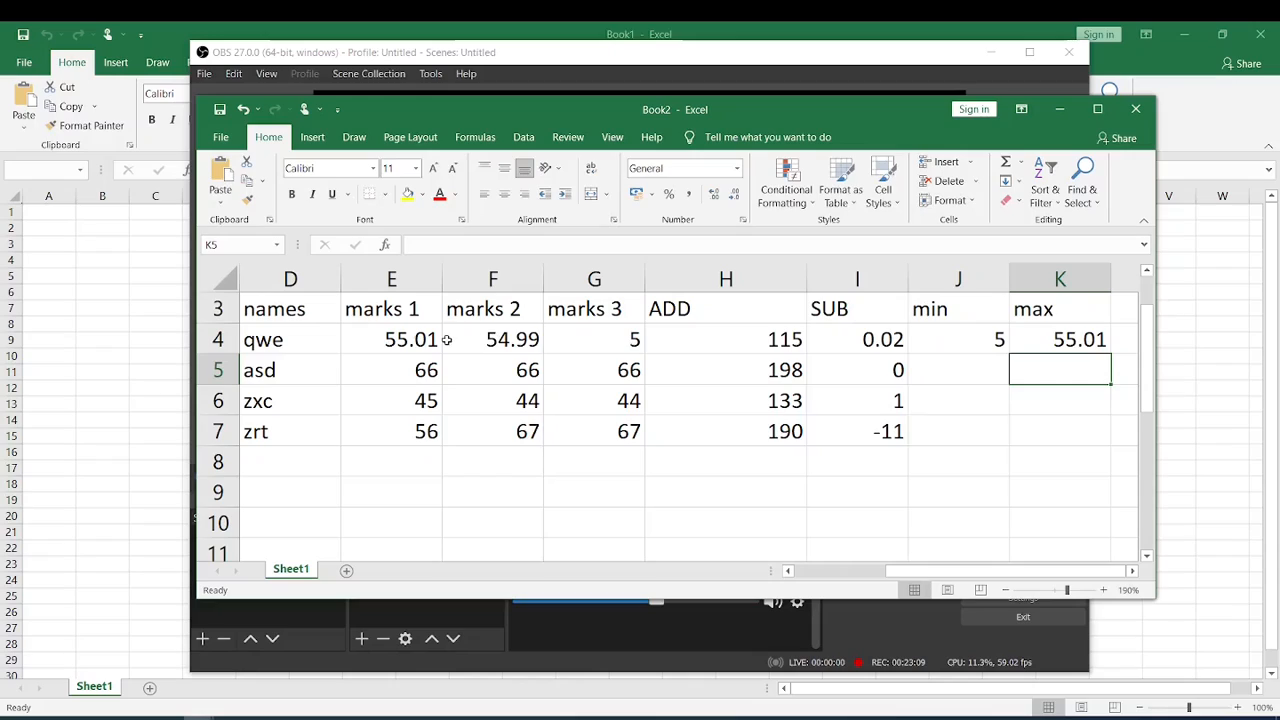
Set qwe's marks 1 in E4 to 54 to test the maximum formula, and check the value in F4.
{"action": "left_click", "coordinate": [413, 340]}
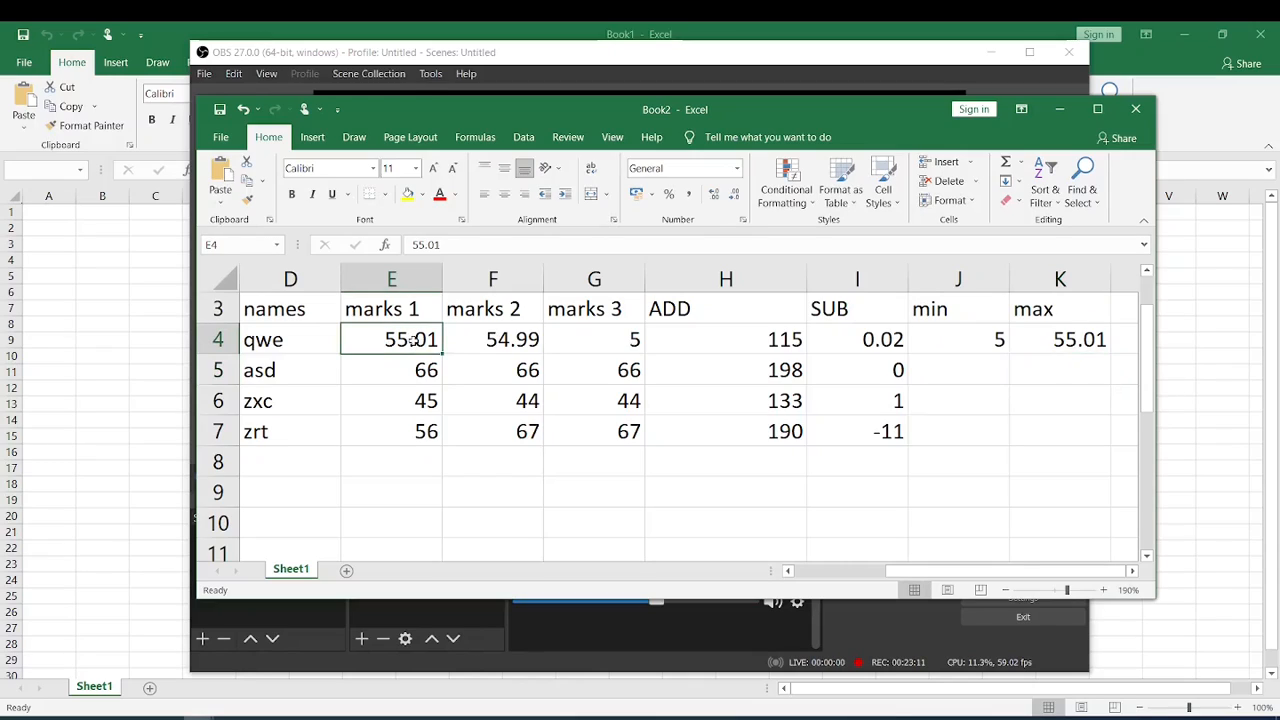
{"action": "type", "text": "54"}
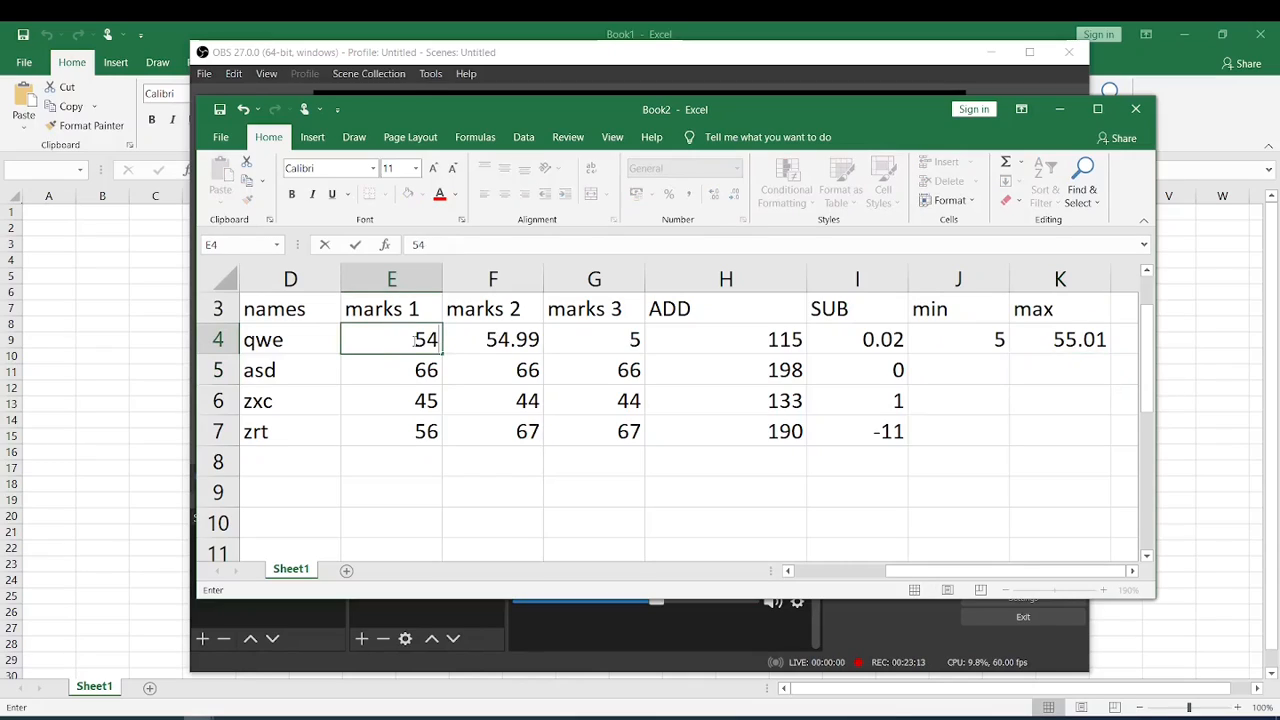
{"action": "key", "text": "Return"}
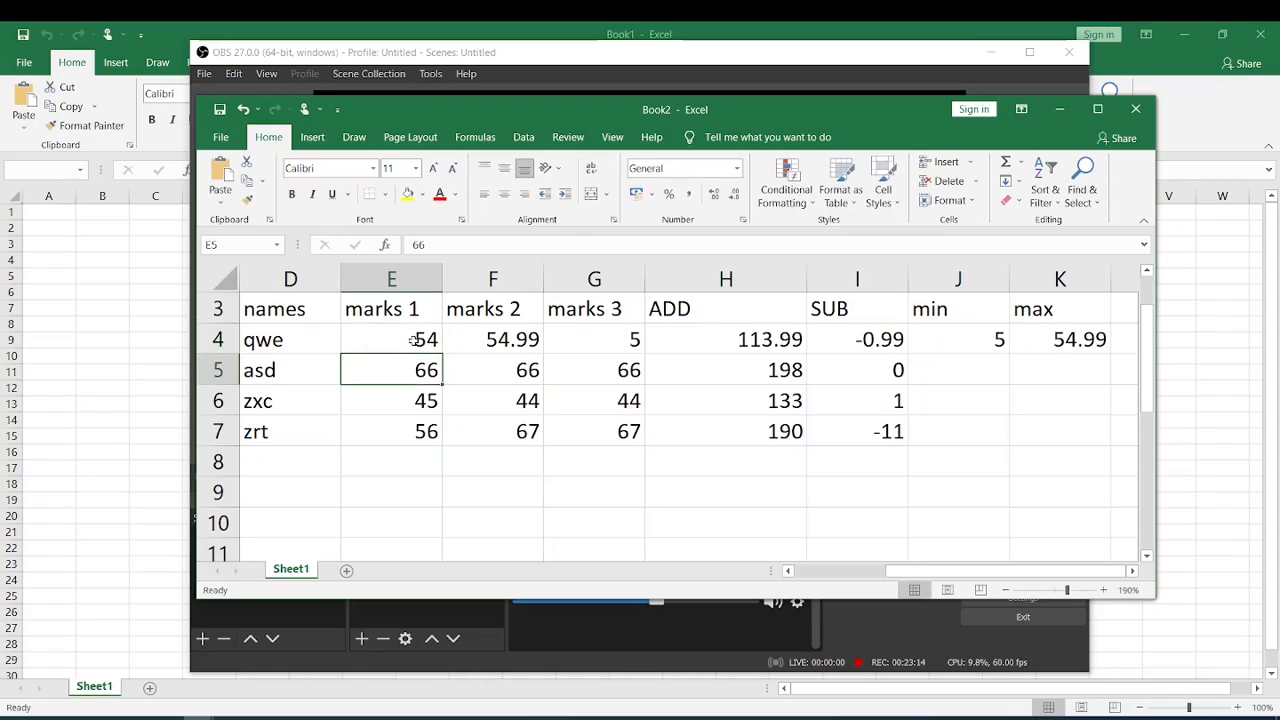
{"action": "left_click", "coordinate": [518, 341]}
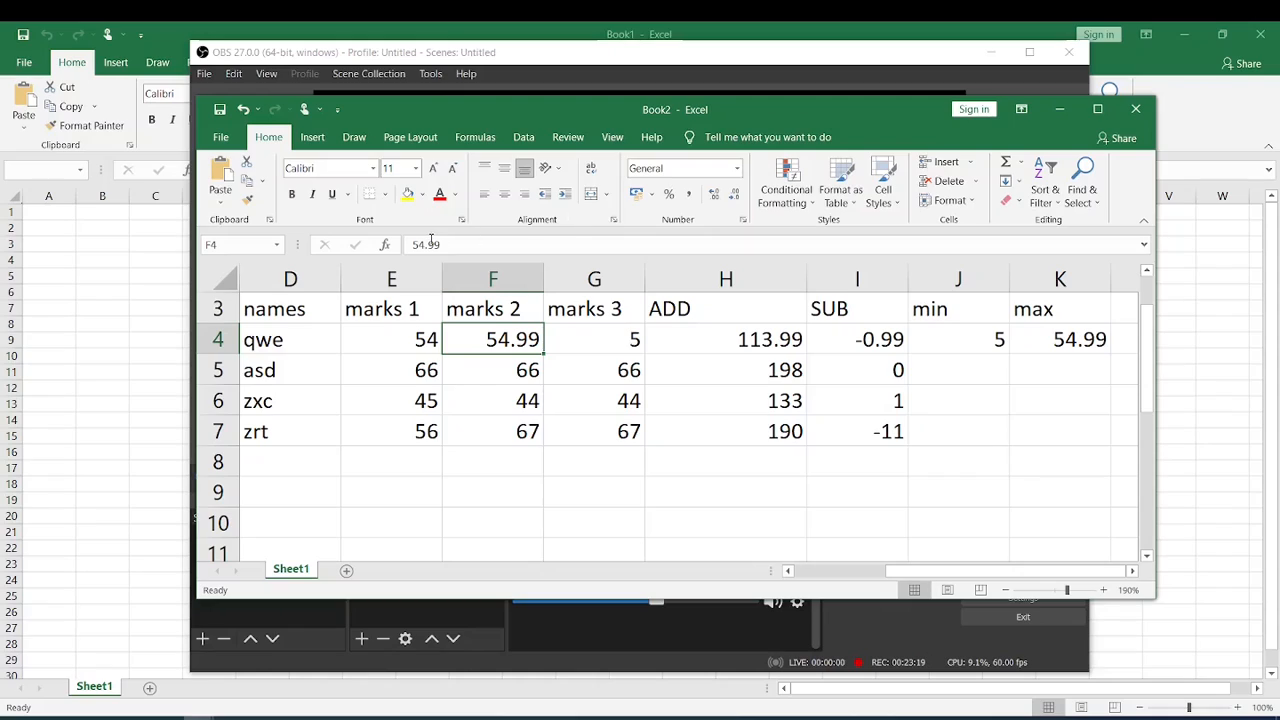
{"action": "left_click", "coordinate": [483, 240]}
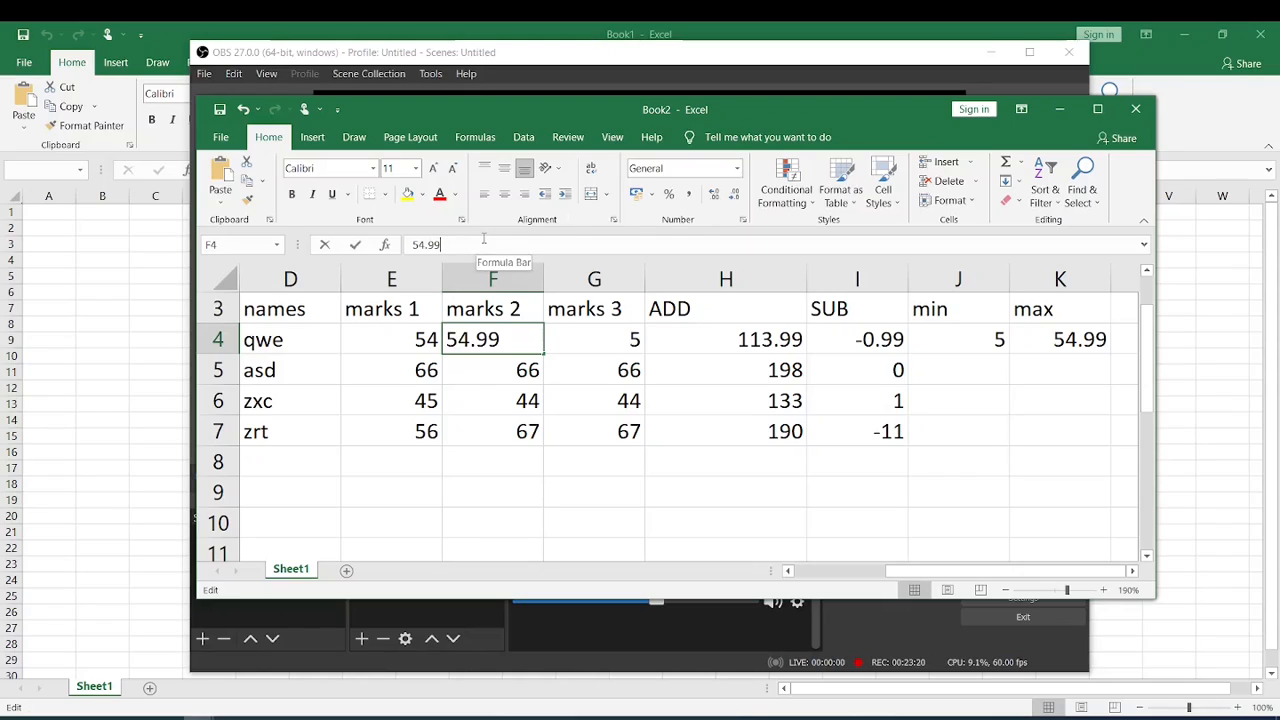
Reduce the formula in K4 to =MAX and examine the descriptions of the suggested MAXA, MAXIFS and DMAX functions.
{"action": "left_click", "coordinate": [1050, 340]}
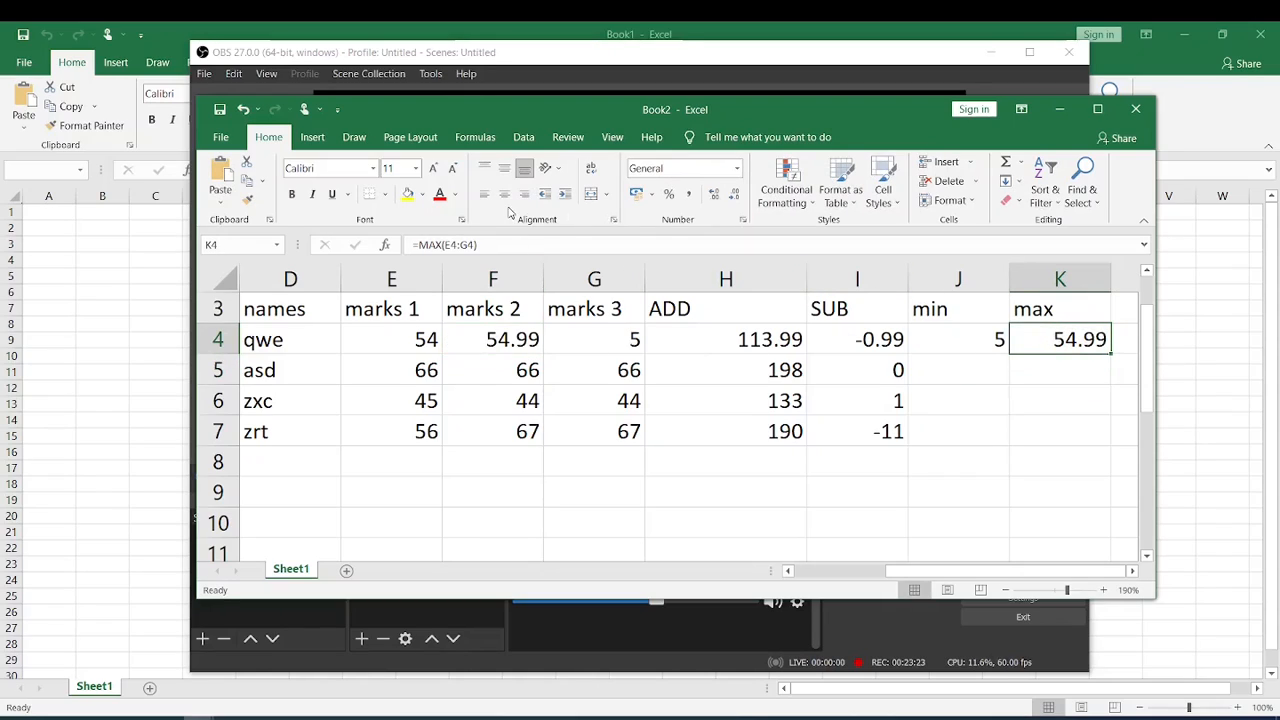
{"action": "left_click", "coordinate": [527, 240]}
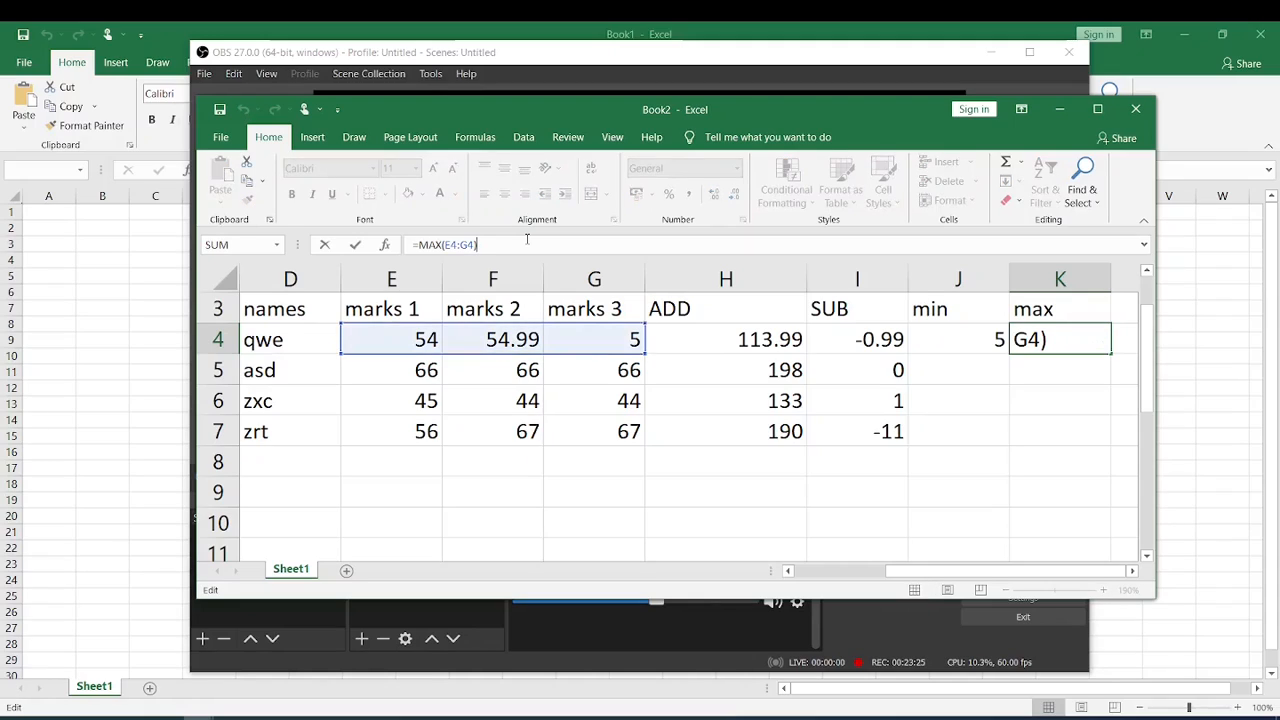
{"action": "key", "text": "BackSpace"}
{"action": "key", "text": "BackSpace"}
{"action": "key", "text": "BackSpace"}
{"action": "key", "text": "BackSpace"}
{"action": "key", "text": "BackSpace"}
{"action": "key", "text": "BackSpace"}
{"action": "key", "text": "BackSpace"}
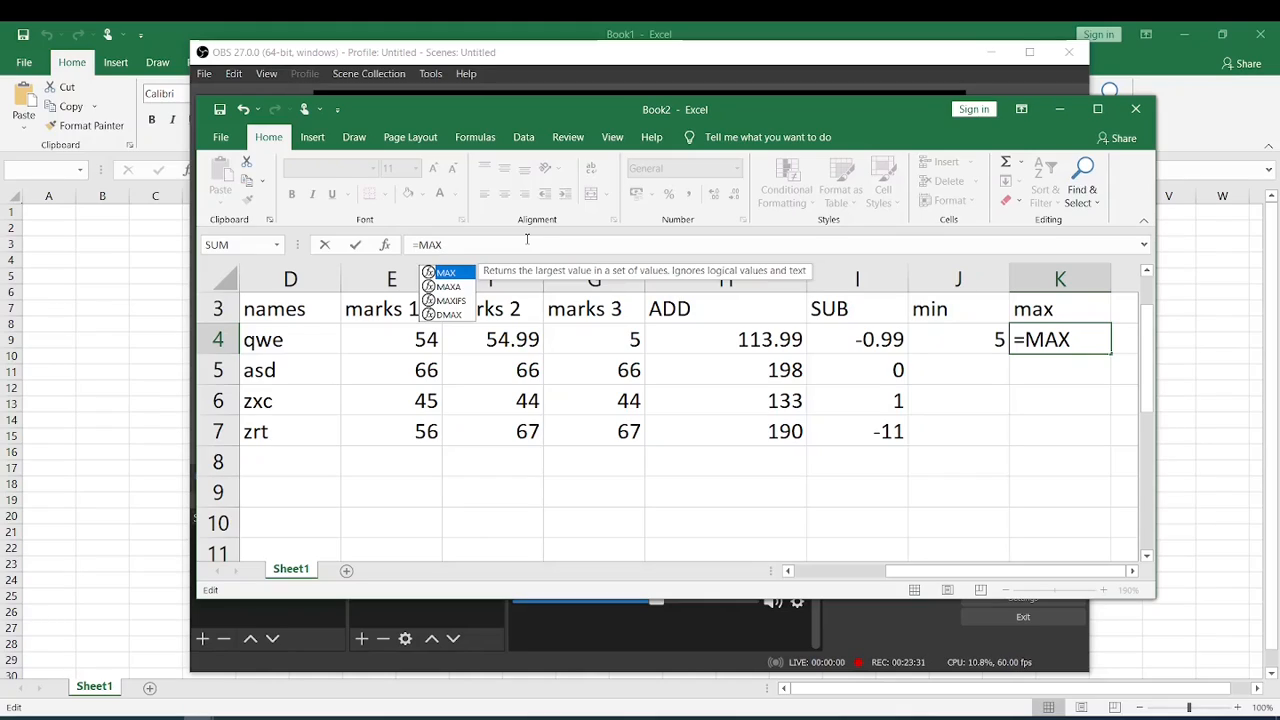
{"action": "key", "text": "Down"}
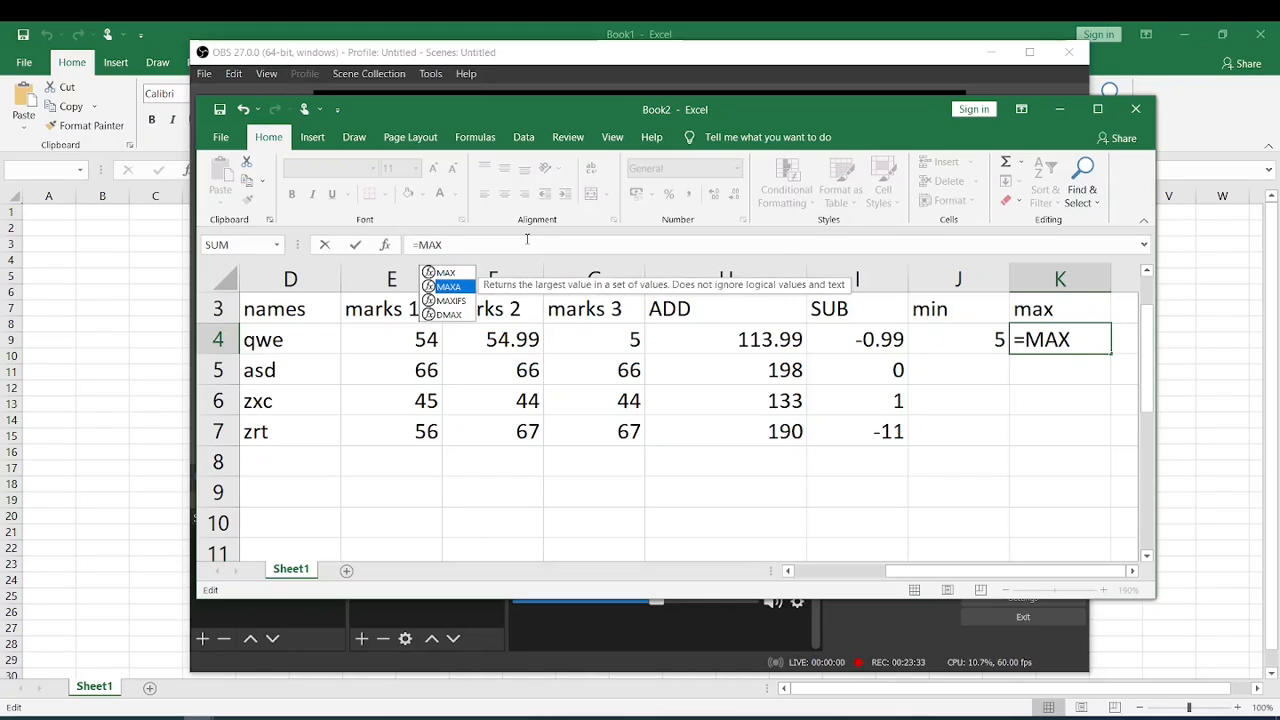
{"action": "key", "text": "Down"}
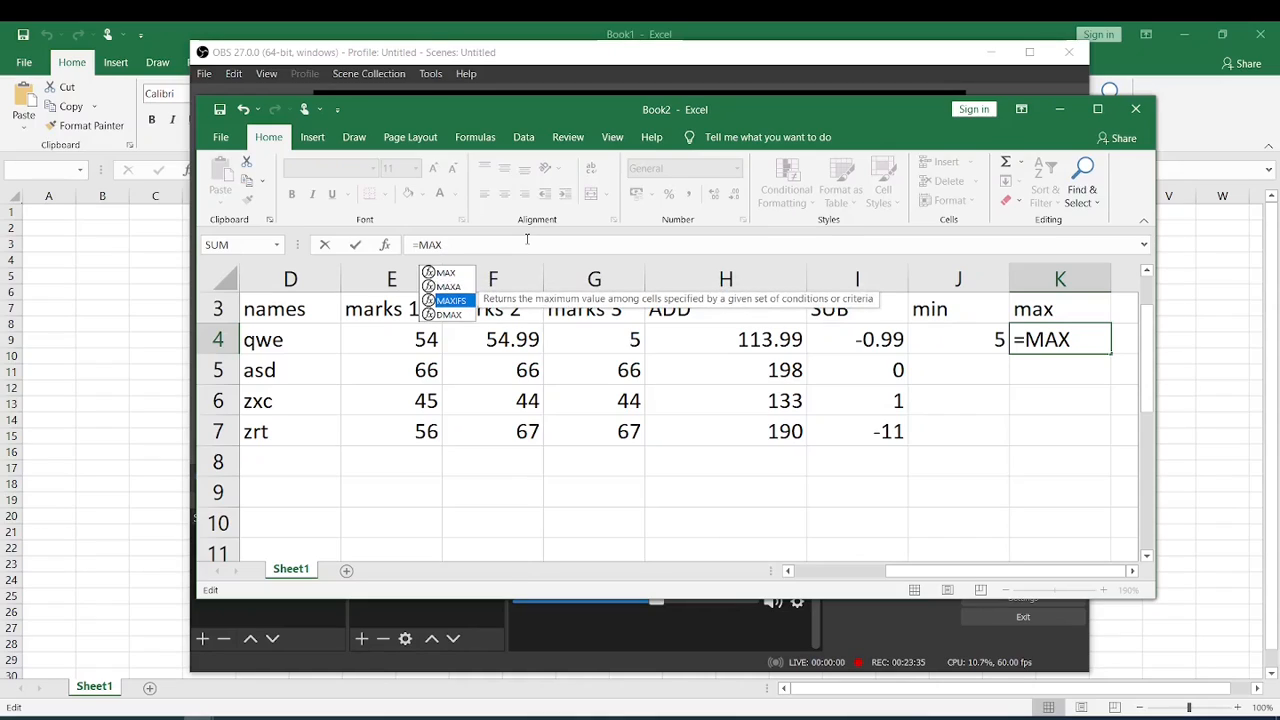
{"action": "key", "text": "Down"}
{"action": "key", "text": "Up"}
{"action": "key", "text": "Up"}
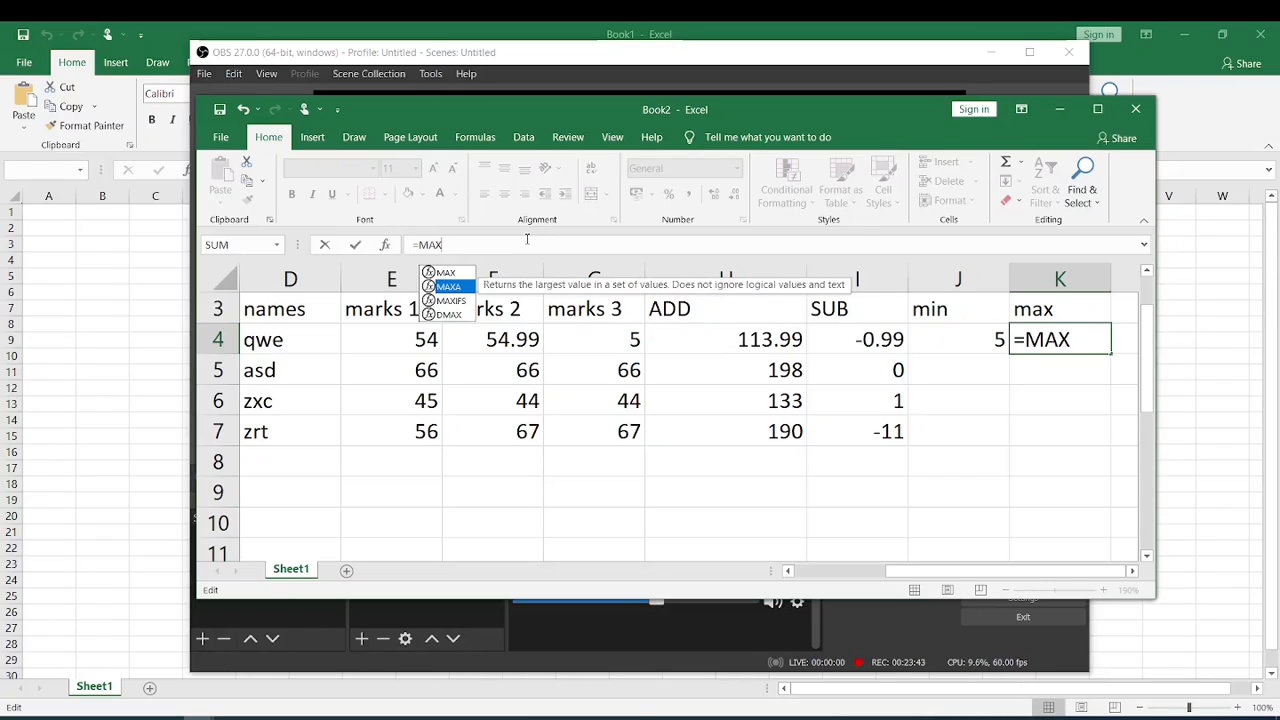
Change the formula in K4 to =Min, examine the descriptions of the suggested MIN and MINA functions, and leave the cell.
{"action": "key", "text": "BackSpace"}
{"action": "key", "text": "BackSpace"}
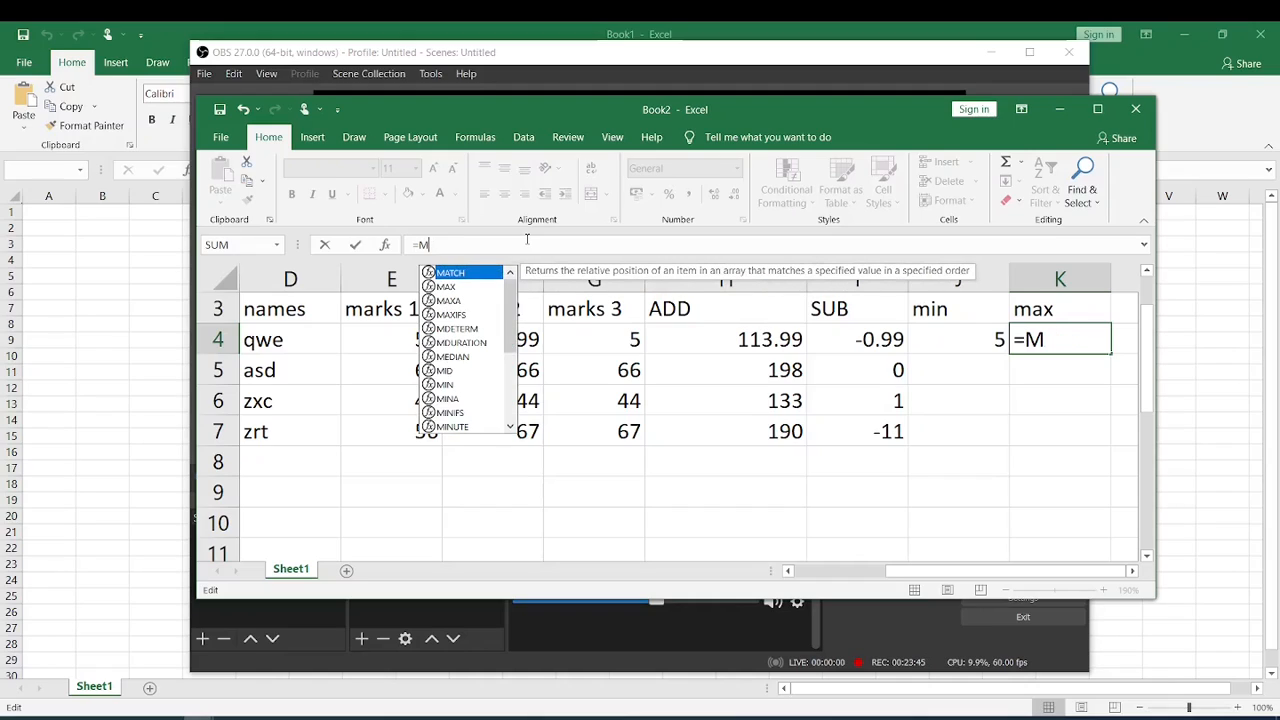
{"action": "type", "text": "o"}
{"action": "key", "text": "BackSpace"}
{"action": "type", "text": "in"}
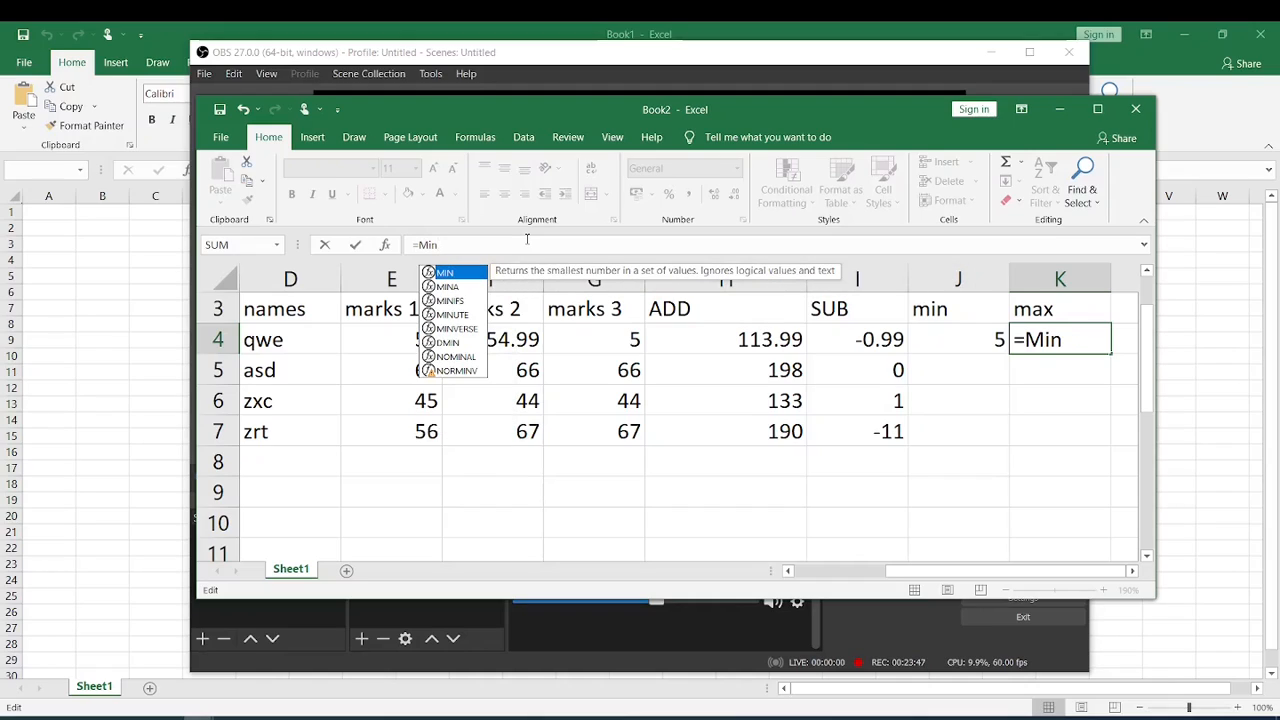
{"action": "key", "text": "Down"}
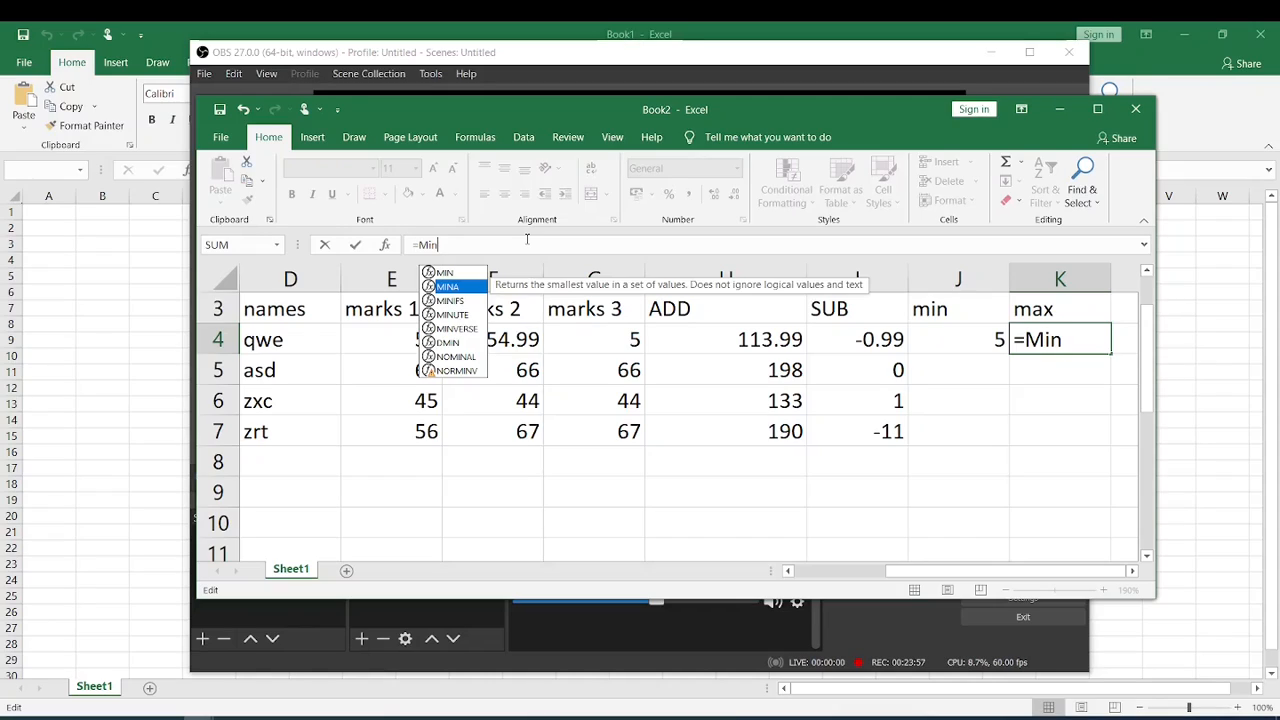
{"action": "left_click", "coordinate": [998, 462]}
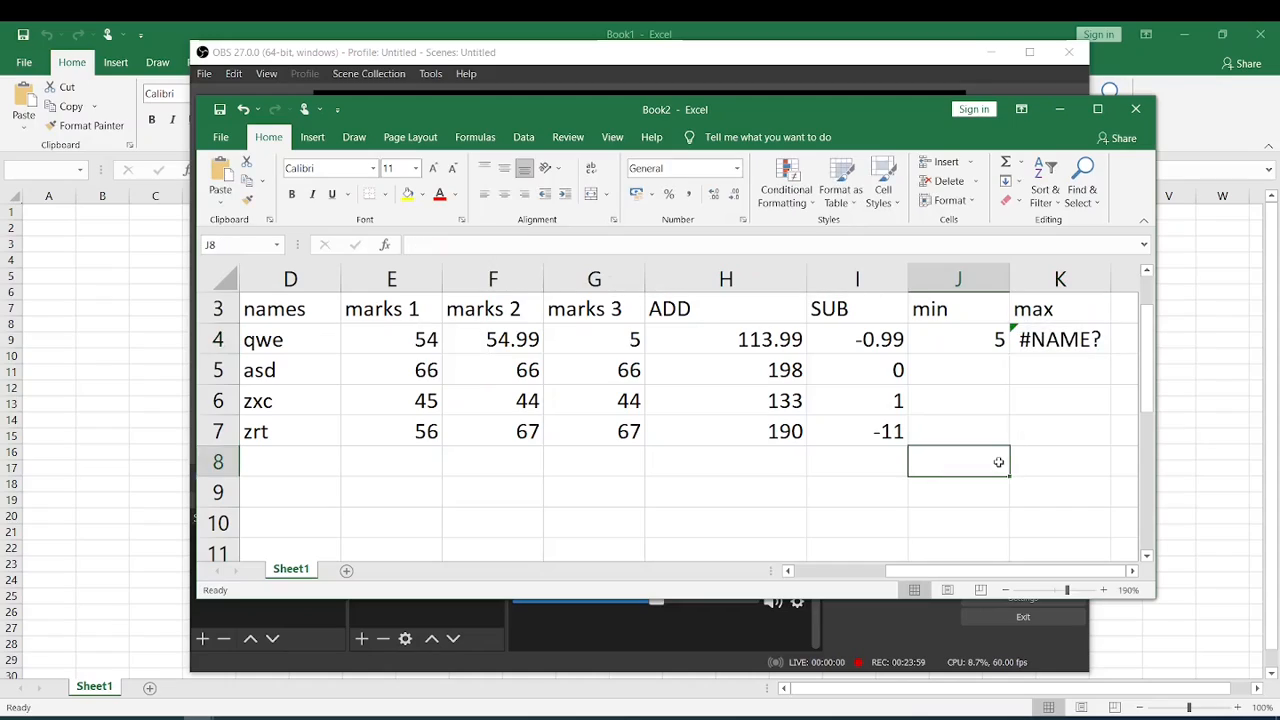